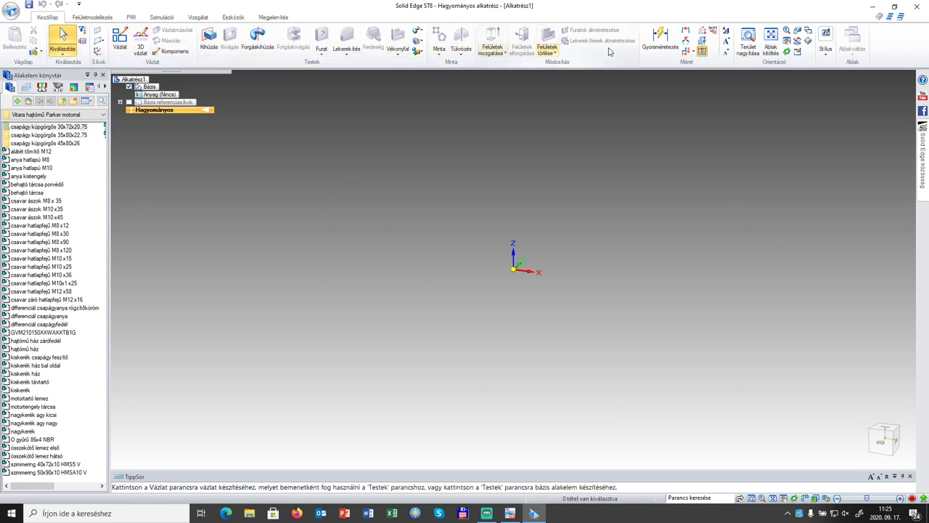
- Look through the part environment's command groups and the list of additional solid feature commands
click(105, 18)
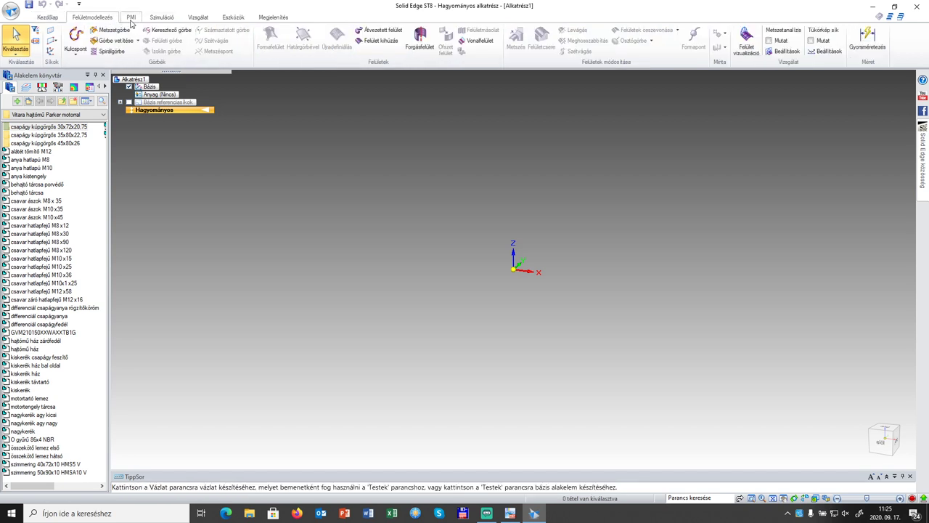
click(131, 18)
click(160, 17)
click(198, 18)
click(233, 17)
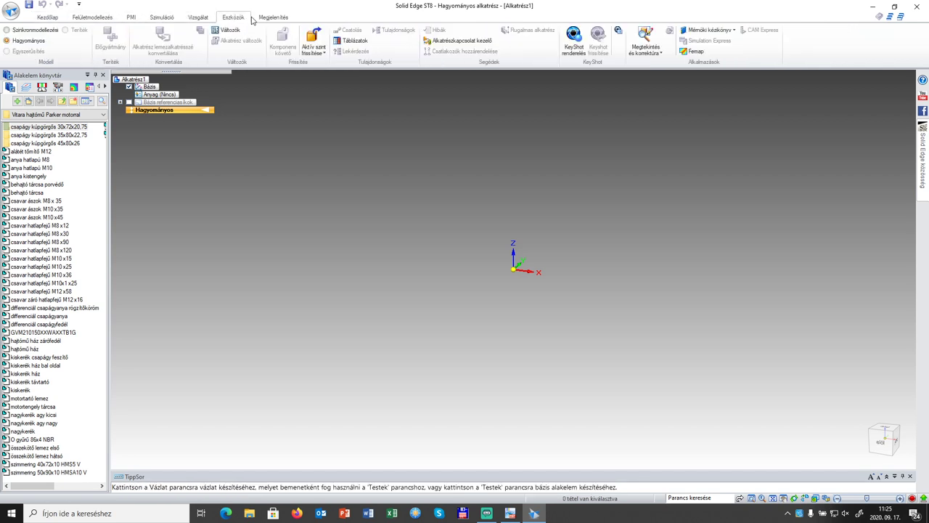
click(276, 18)
click(48, 18)
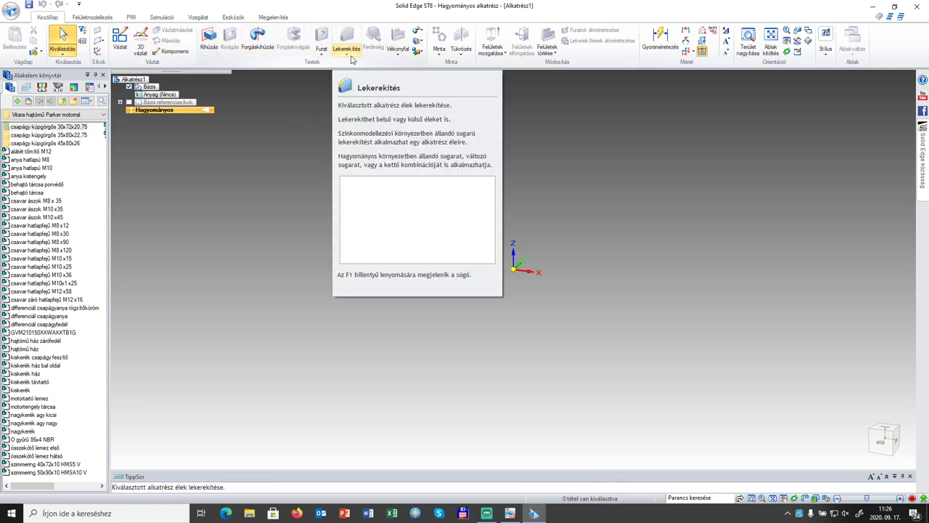
click(423, 34)
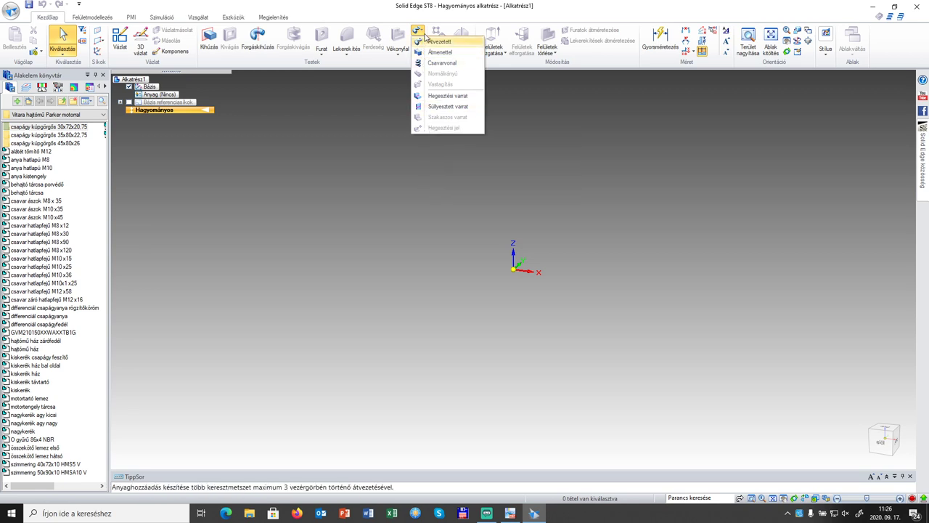
click(425, 34)
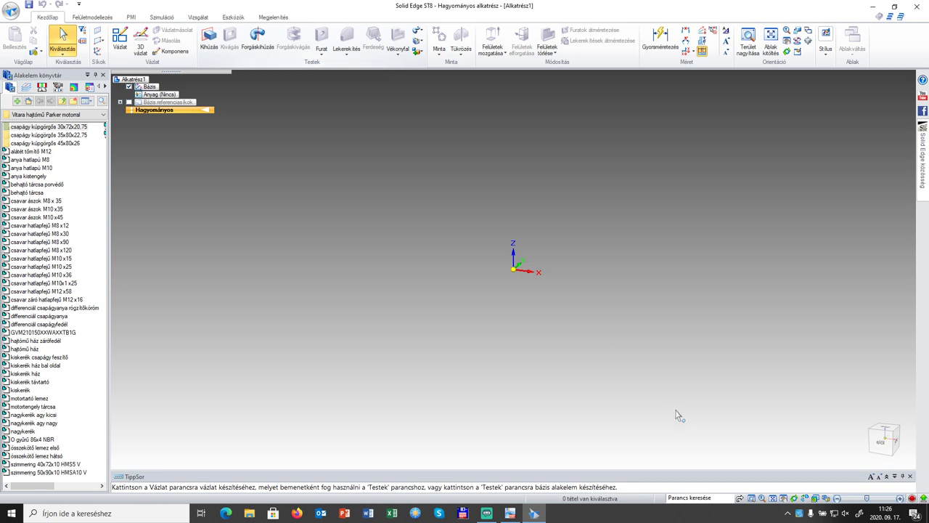
- Search the available commands for "kihúzás" and close the results
click(718, 497)
text(kihúzás)
key(Return)
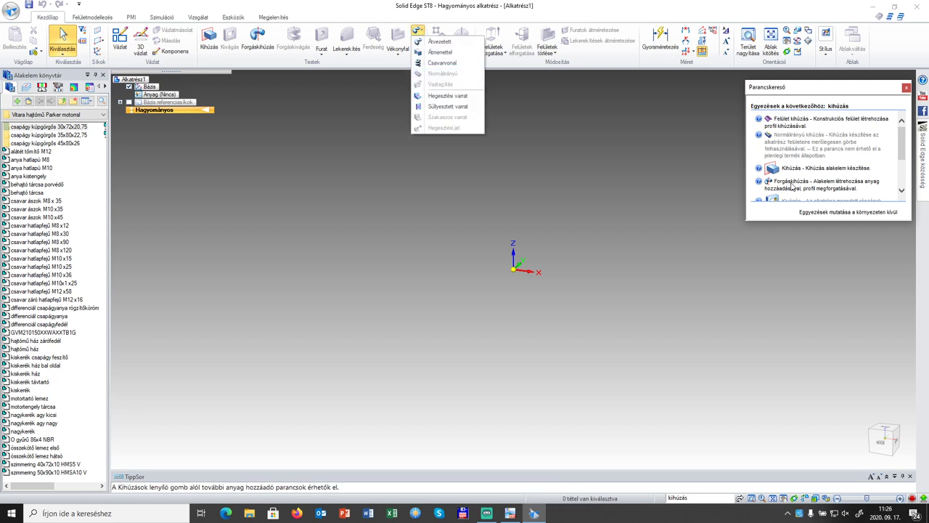
click(906, 88)
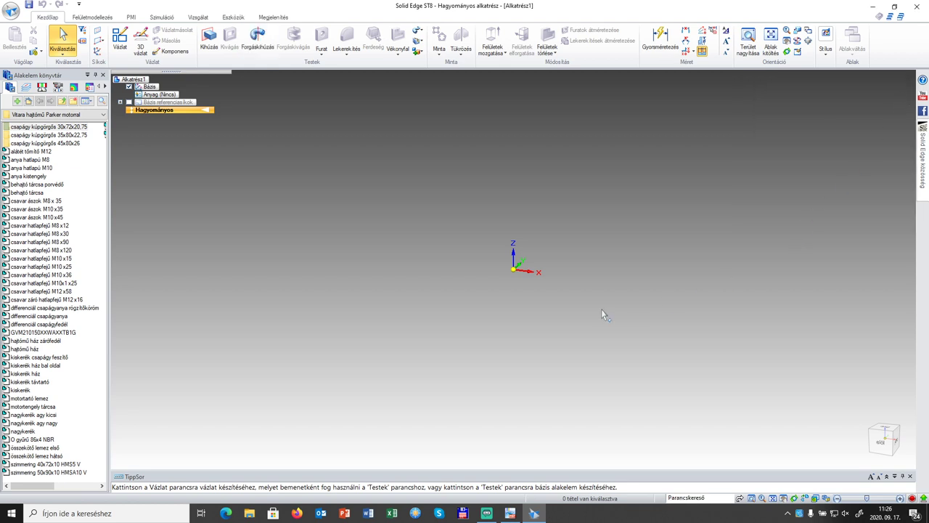
right_click(186, 114)
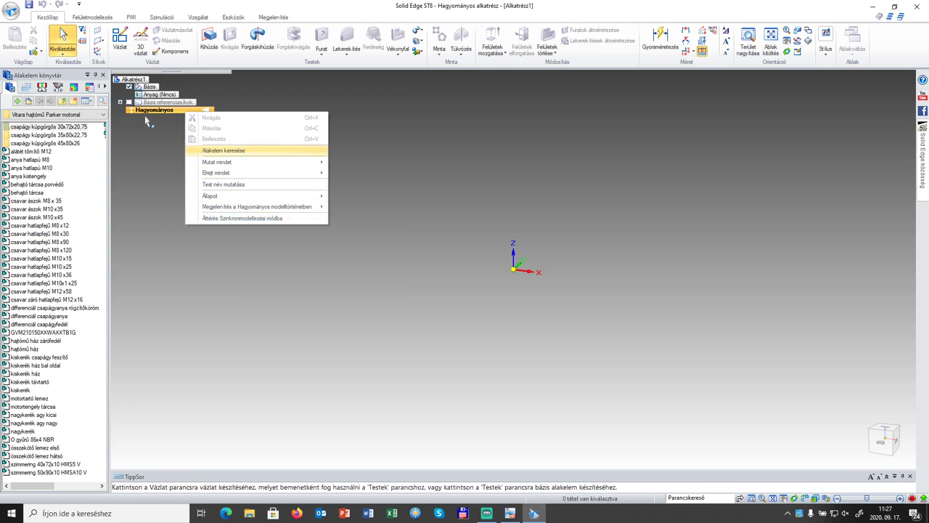
click(103, 76)
click(103, 75)
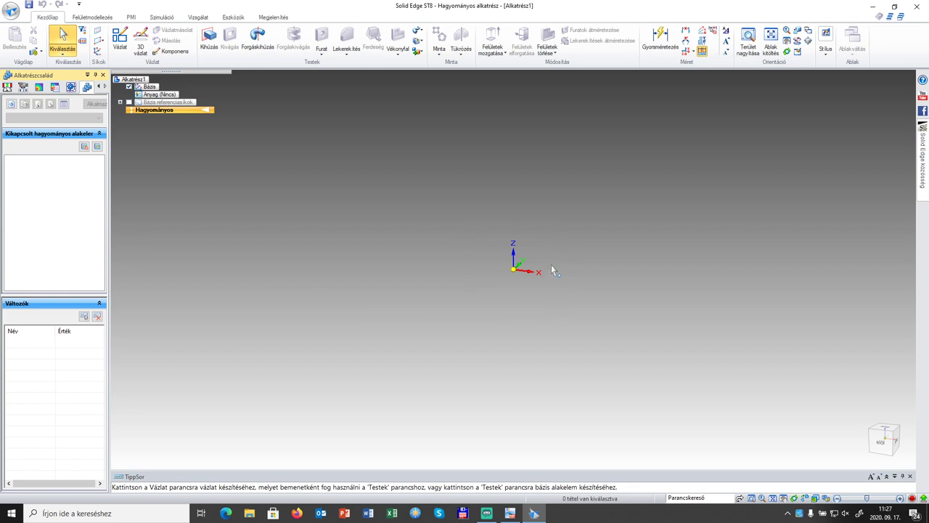
middle_drag(552, 270, 465, 307)
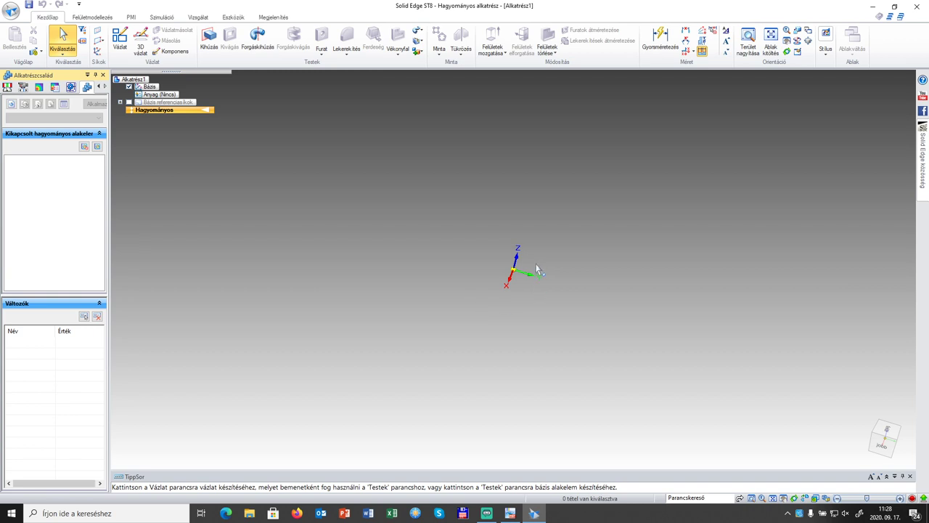
shift+middle_drag(536, 271, 517, 275)
shift+middle_drag(392, 276, 547, 278)
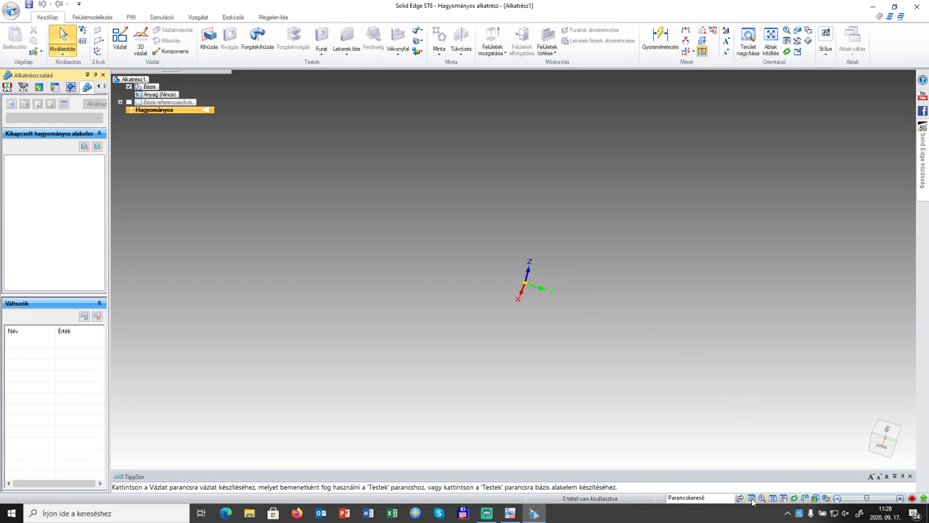
click(803, 499)
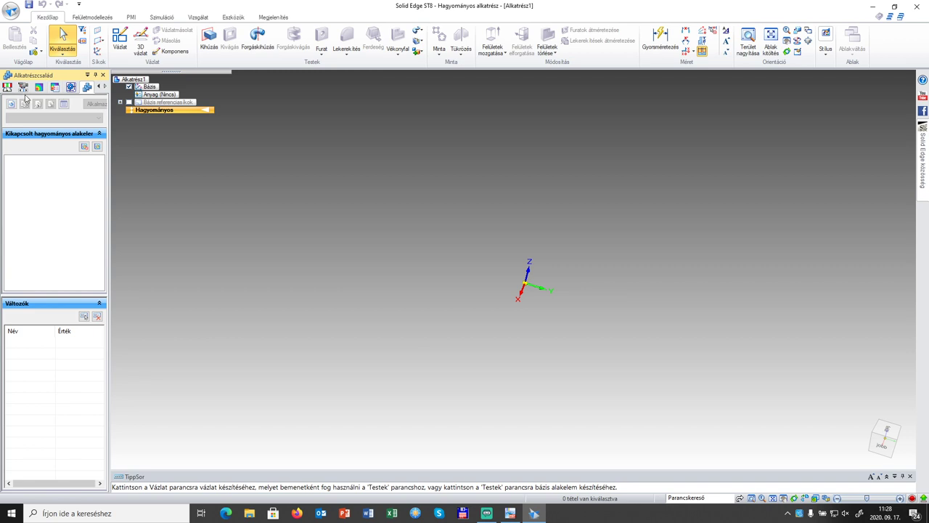
- Switch to the Fedél drawing in PDF-XChange Viewer, examine the cover's views and dimensions, and return to Solid Edge
click(510, 515)
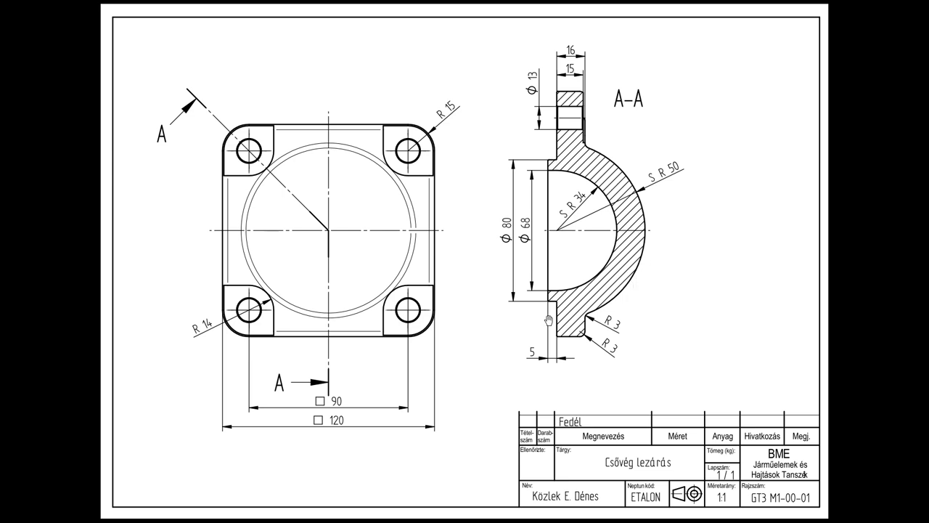
key(alt+Tab)
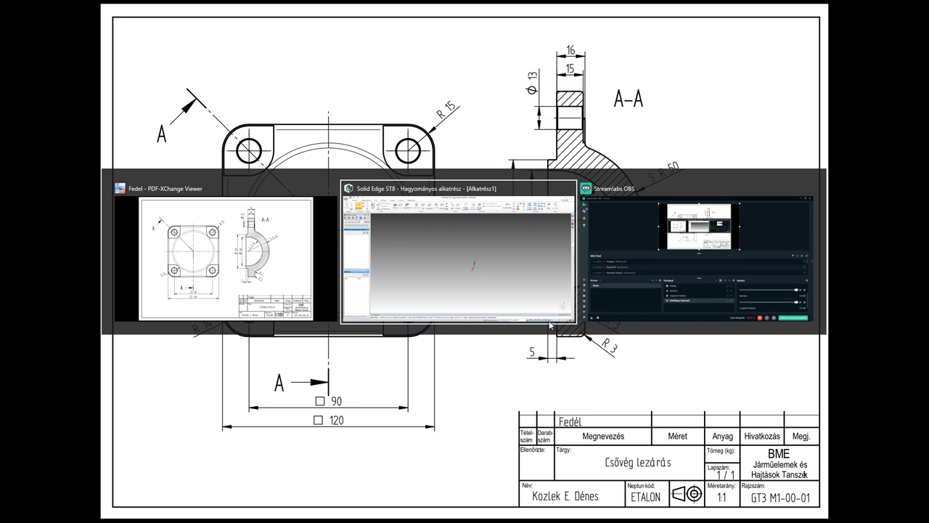
key(alt+Tab)
key(alt+Tab)
key(alt+Tab)
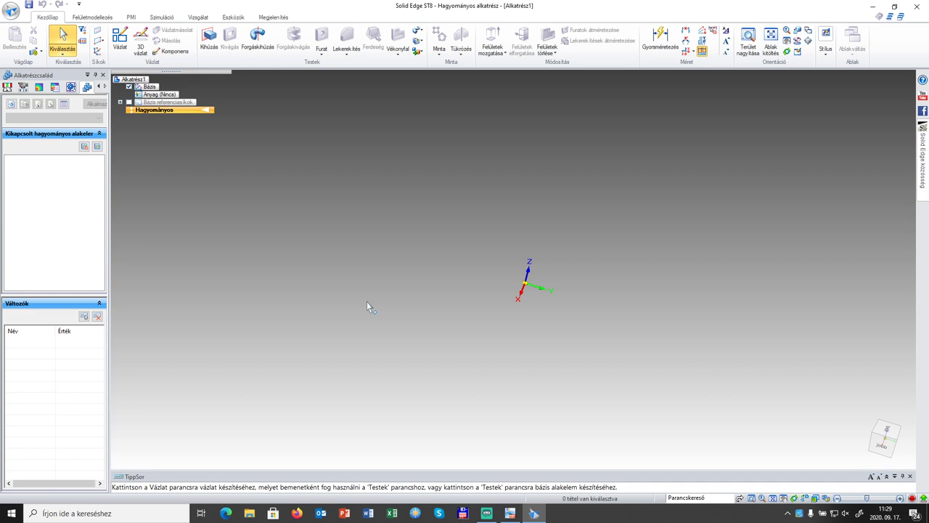
- Start an extrusion sketch on the horizontal XY reference plane and activate the rectangle-by-center tool
click(209, 43)
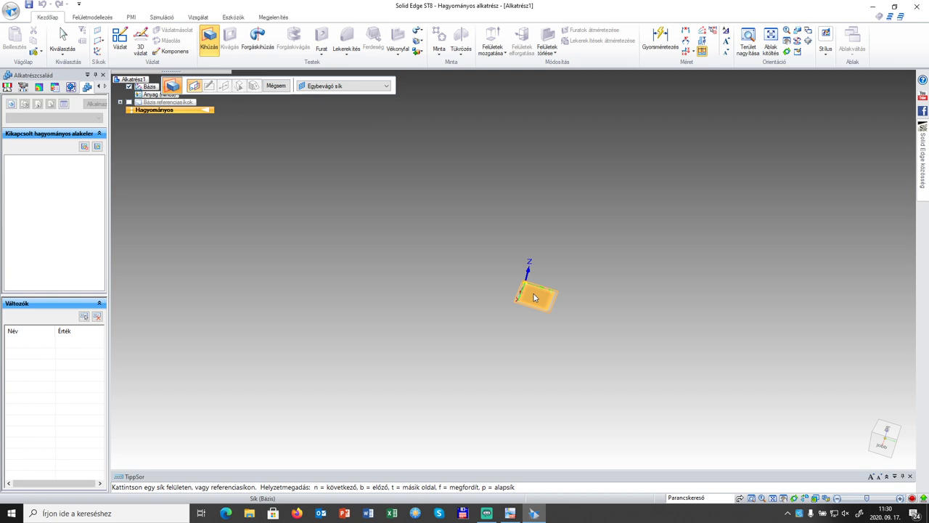
click(533, 297)
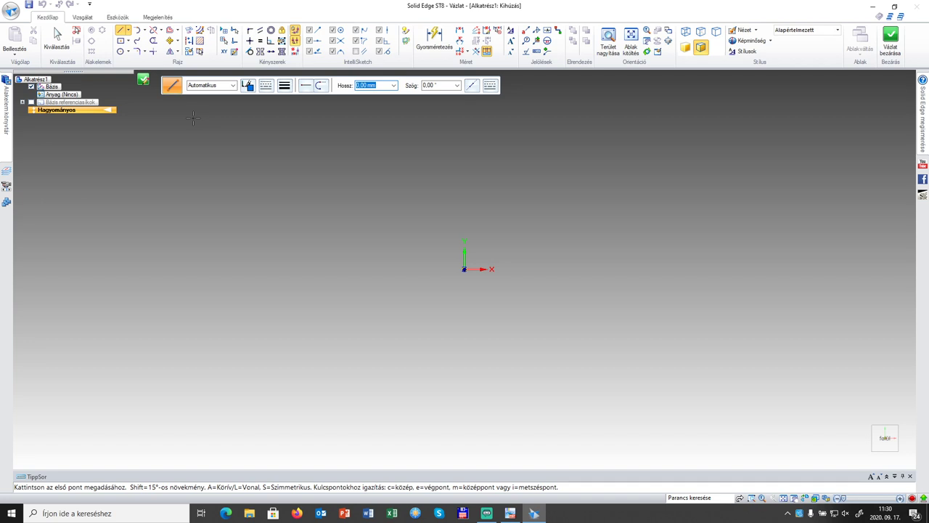
click(128, 43)
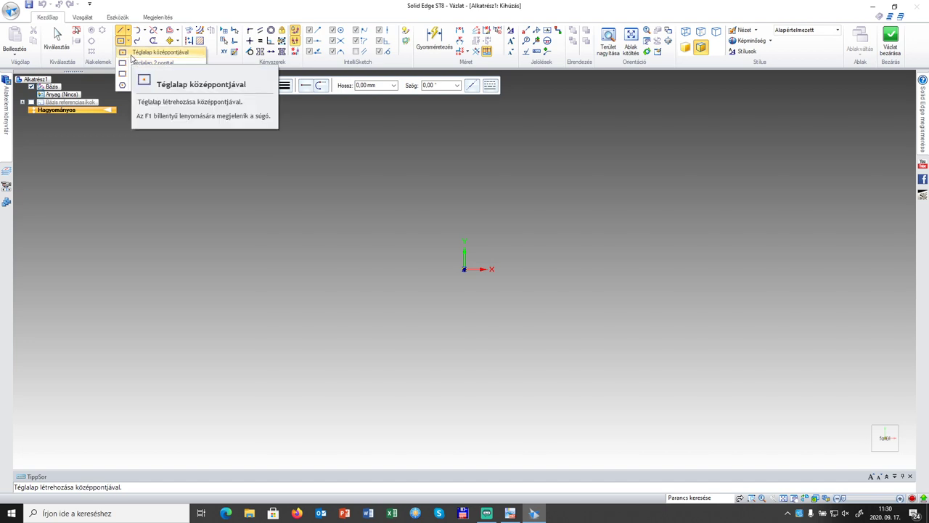
click(131, 56)
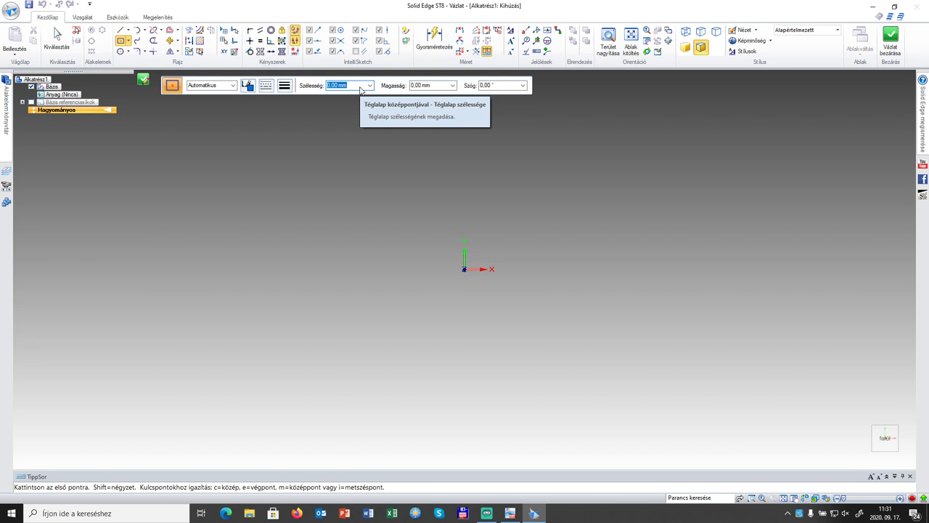
text(120)
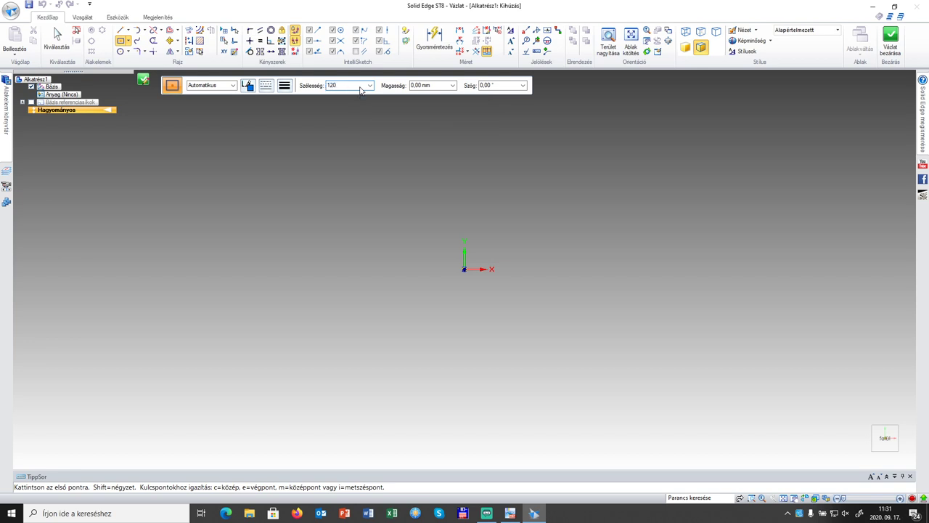
click(441, 89)
text(120)
click(503, 89)
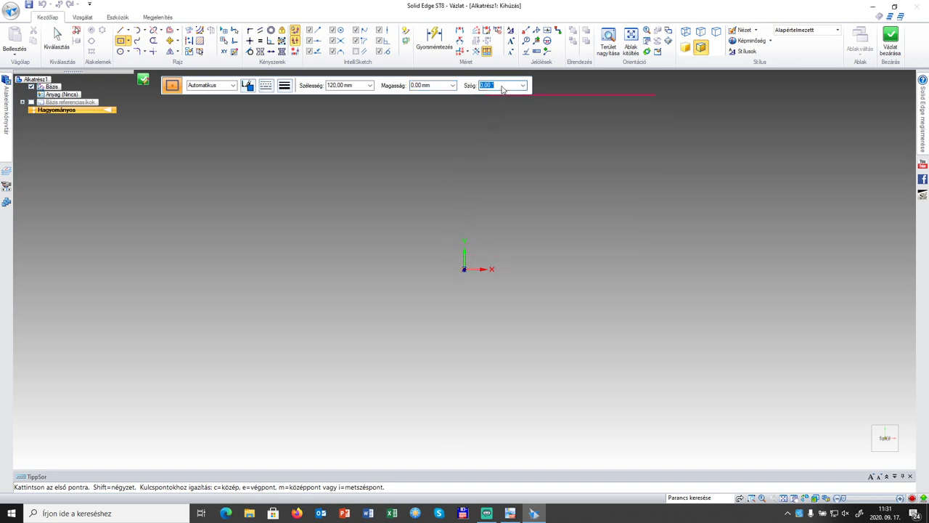
key(Return)
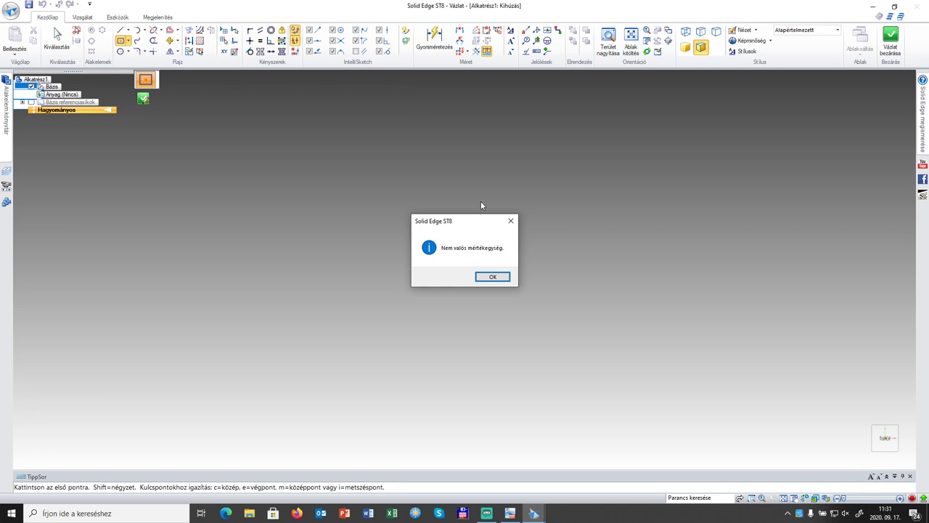
click(489, 277)
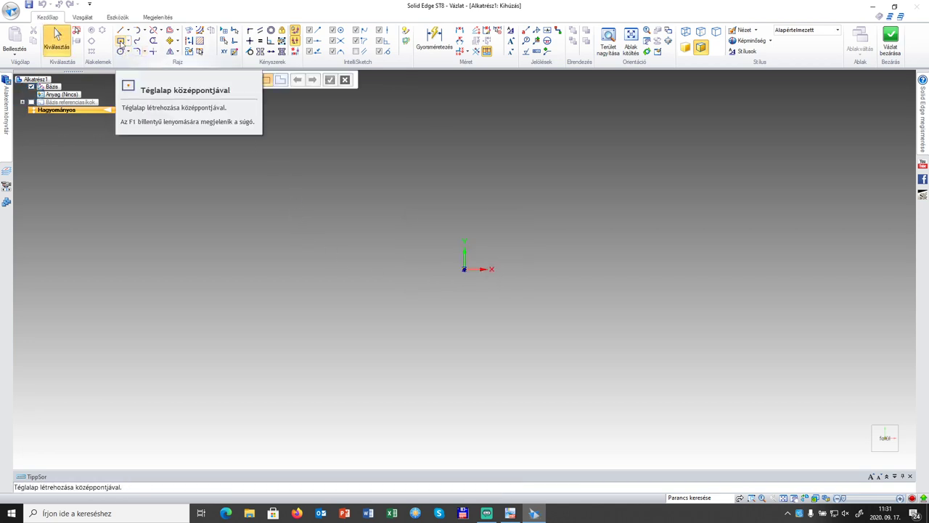
- Draw a 120 mm by 120 mm rectangle by center at 0° angle, centered on the sketch origin
click(122, 41)
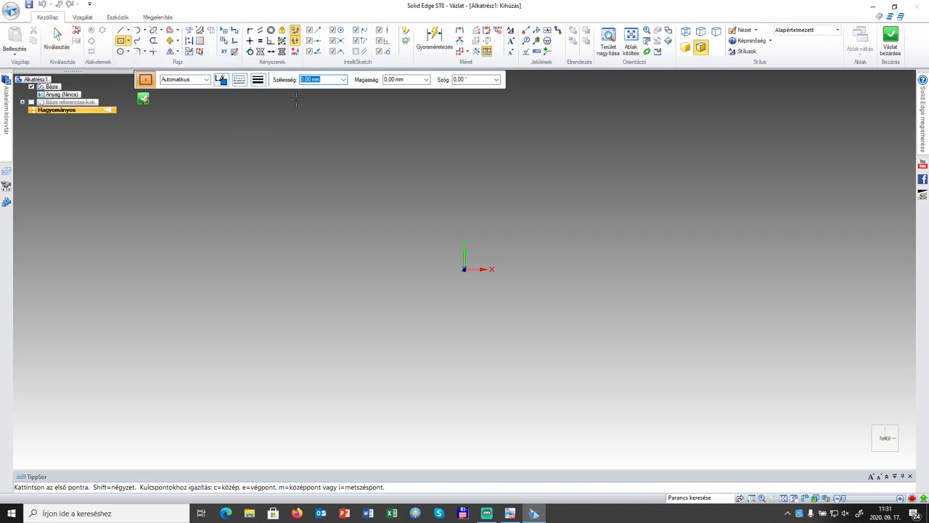
text(120)
click(413, 81)
text(120)
click(459, 80)
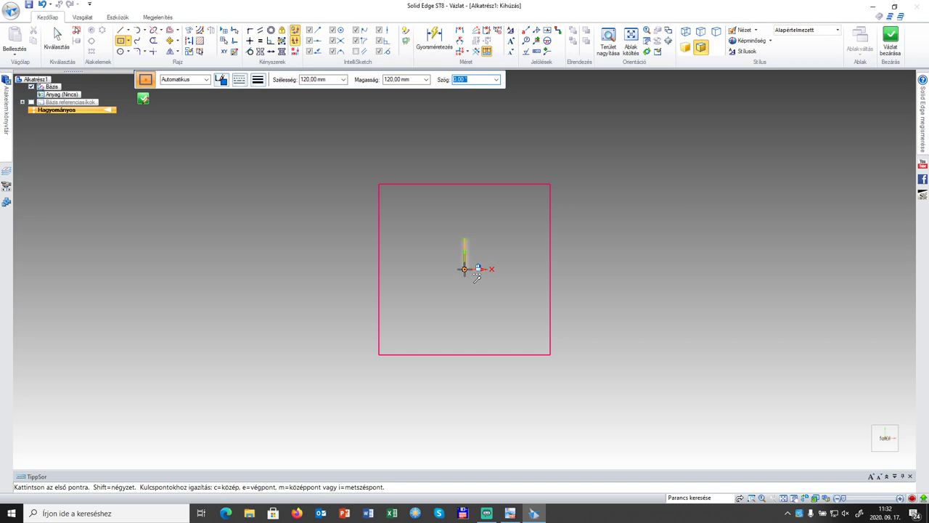
click(464, 269)
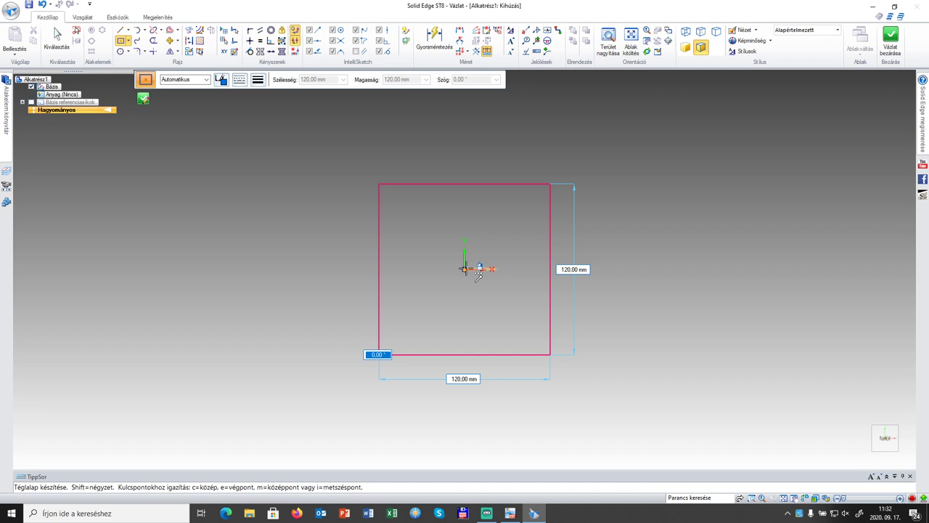
click(477, 275)
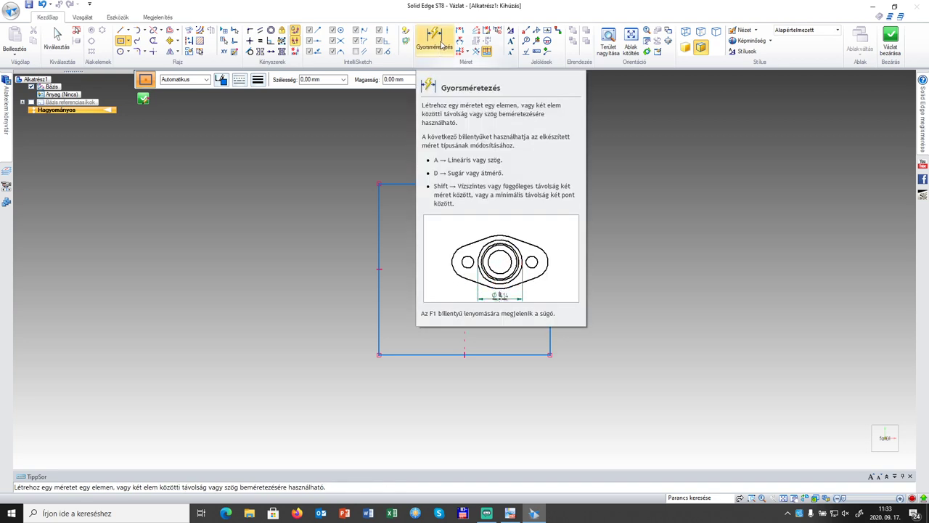
- Dimension the square's height on its right edge and its width on its lower edge with Smart Dimension
click(441, 45)
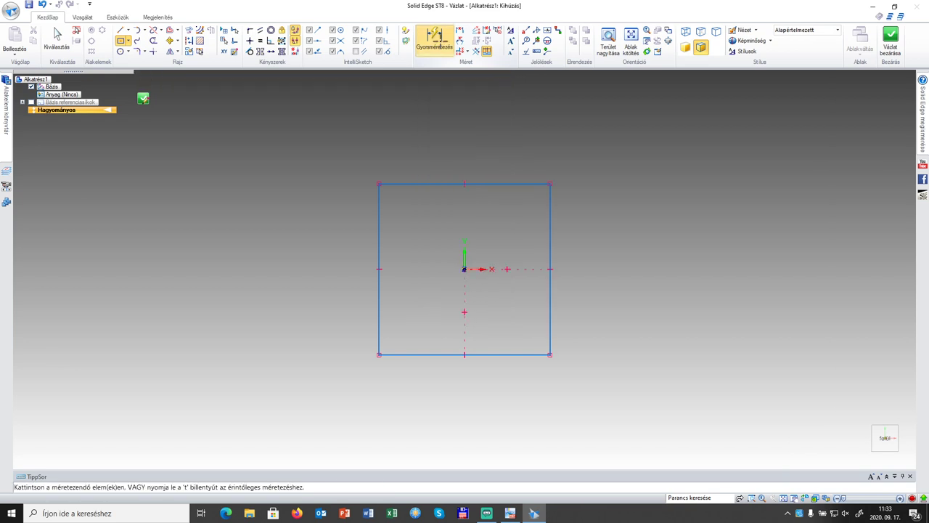
click(549, 224)
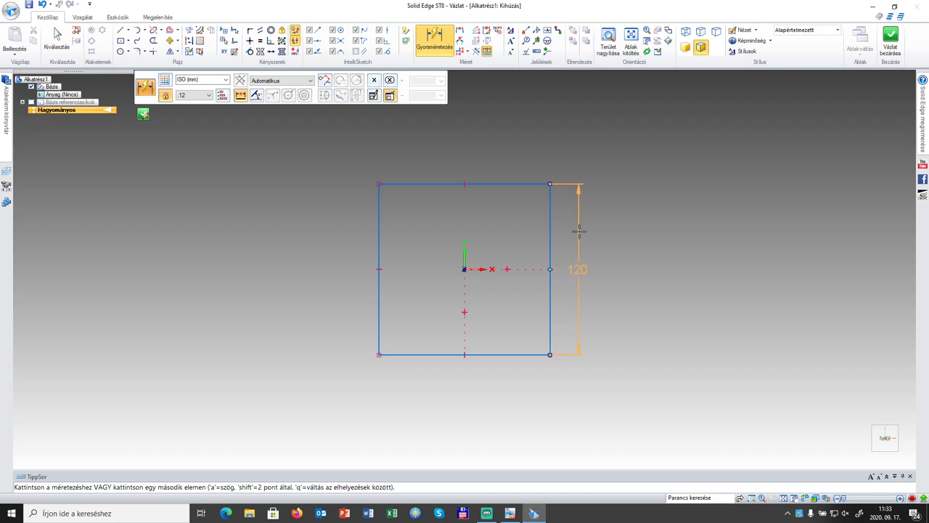
click(578, 231)
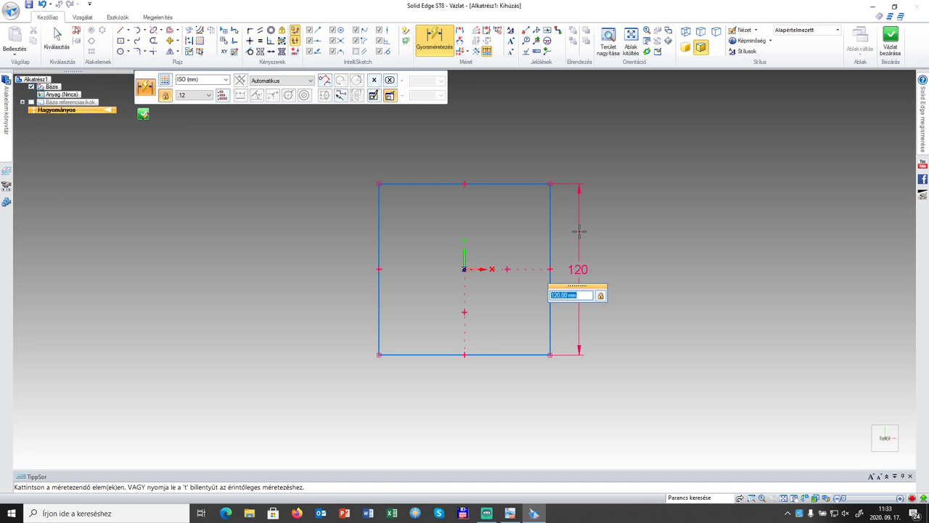
click(514, 355)
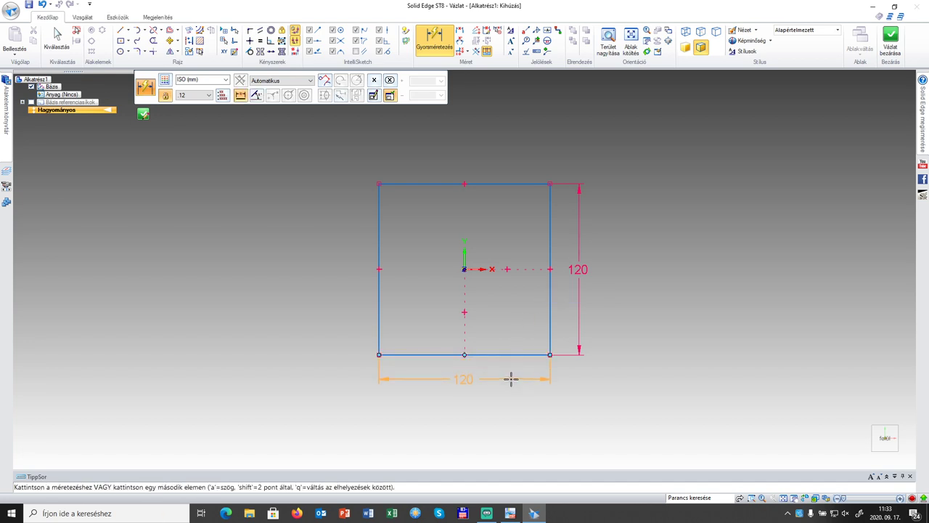
click(510, 382)
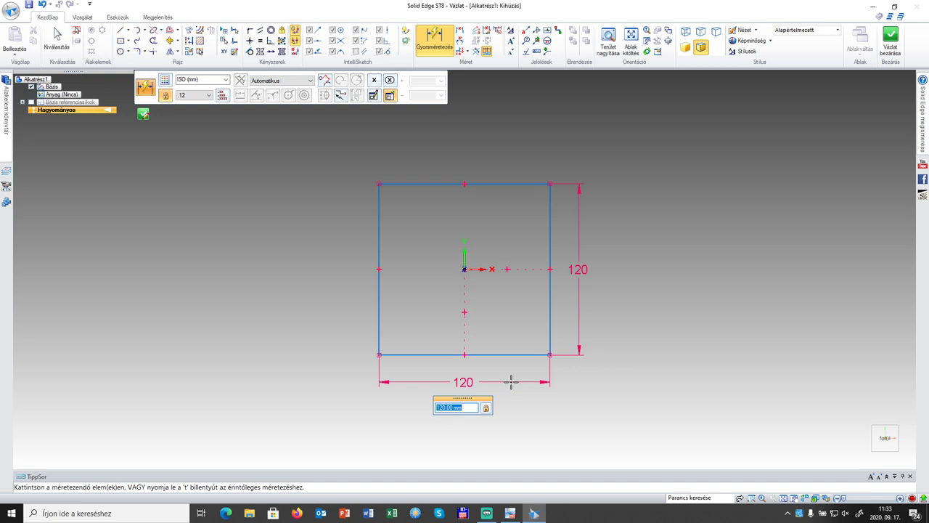
- Close the square sketch, extrude it 16 mm upward along Z to form the base plate, and finish the extrusion
click(142, 114)
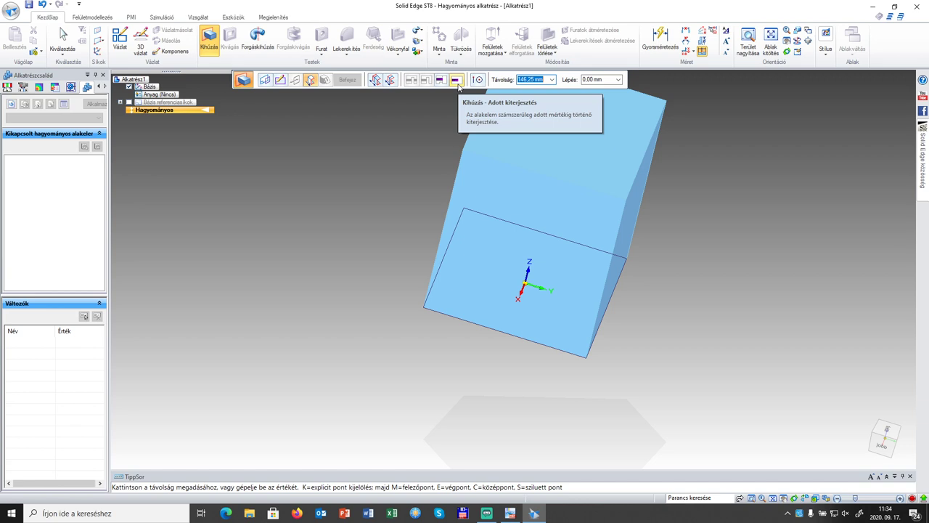
text(16)
key(Tab)
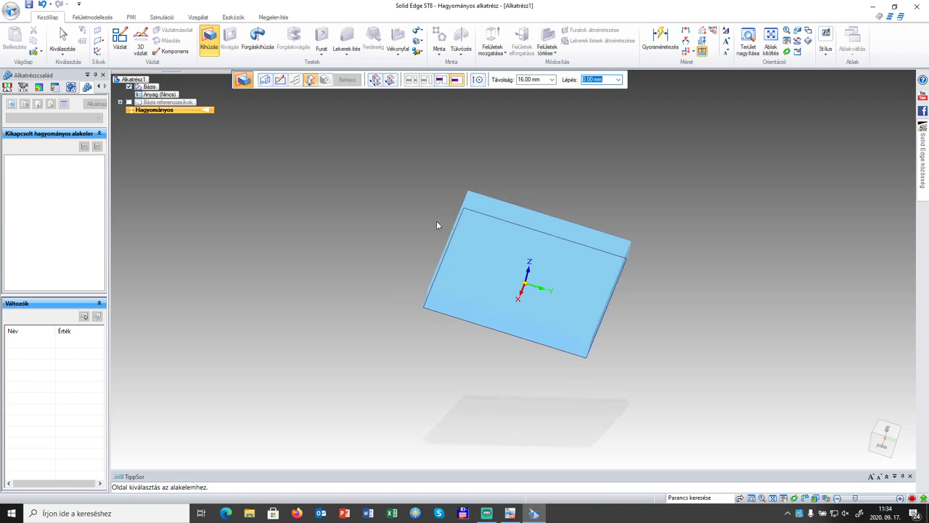
middle_drag(419, 251, 388, 199)
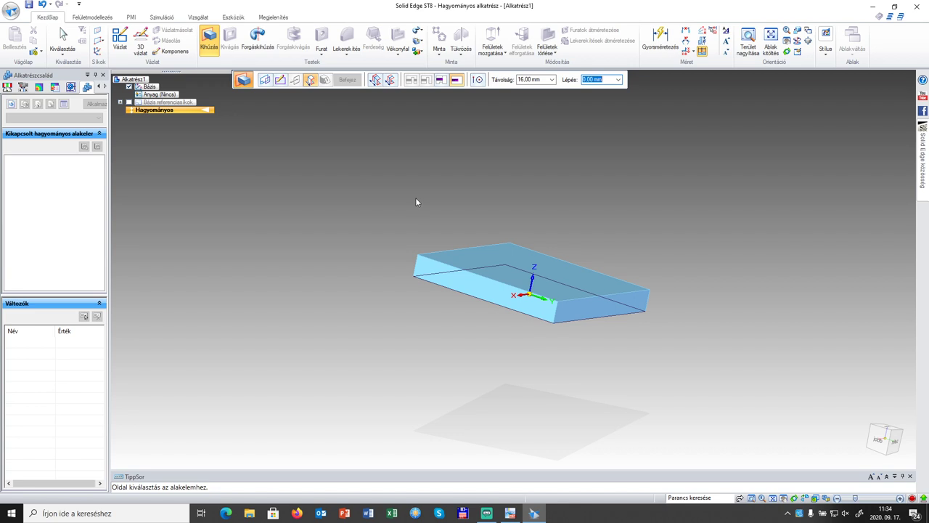
click(416, 202)
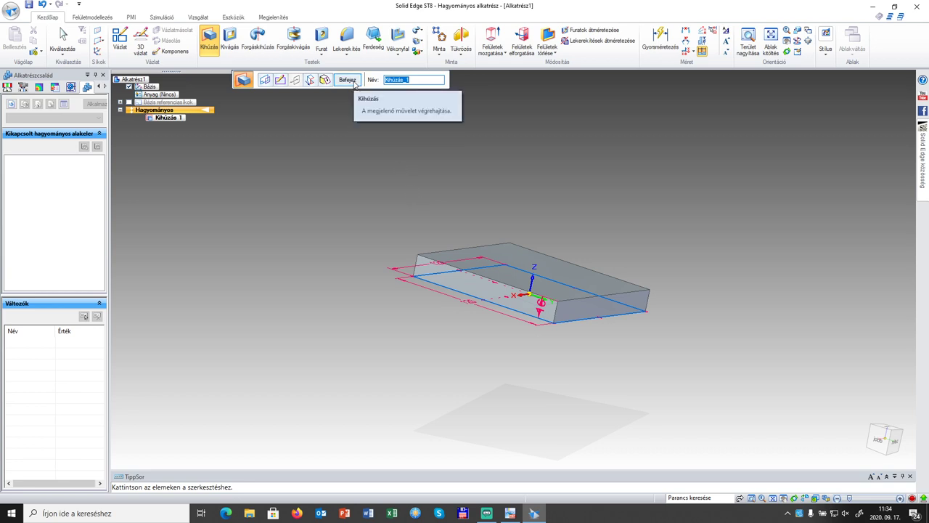
click(354, 83)
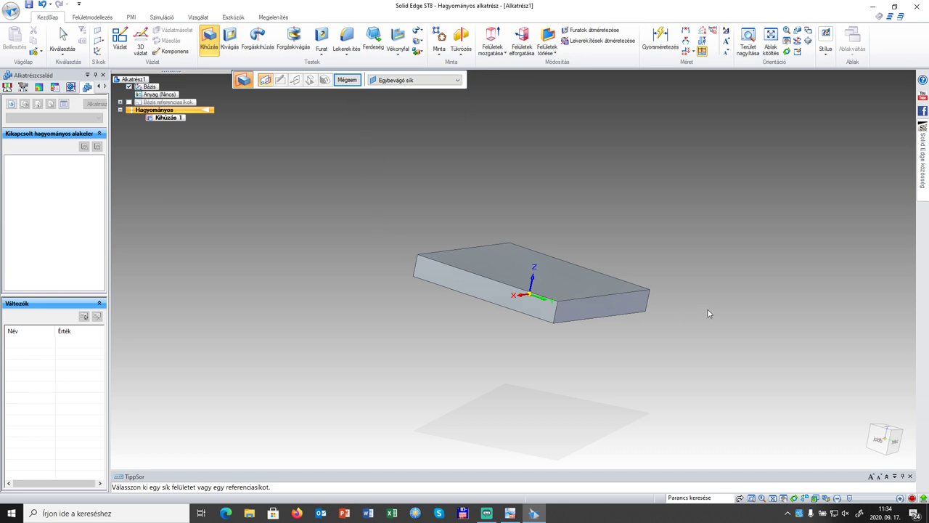
- Start a revolved protrusion and open its sketch on the vertical YZ base reference plane through the plate's center
middle_drag(710, 314, 547, 339)
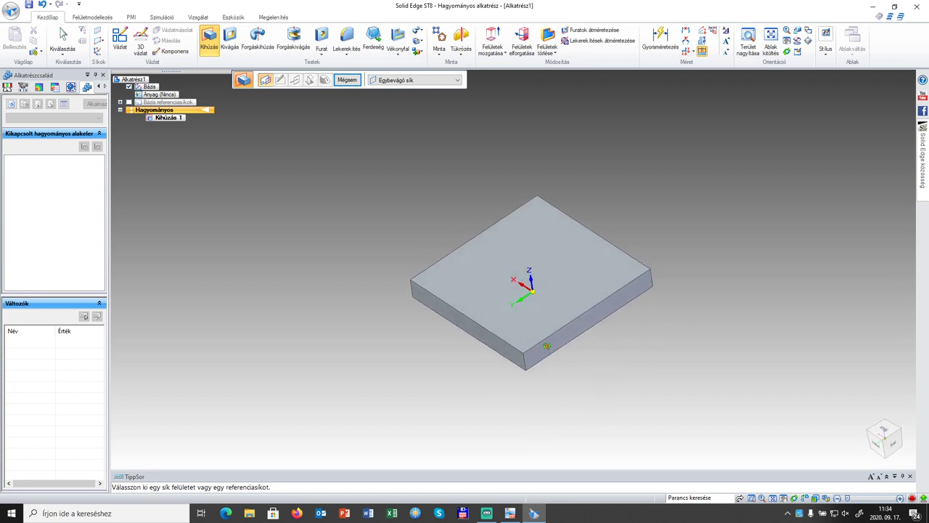
key(ctrl+k)
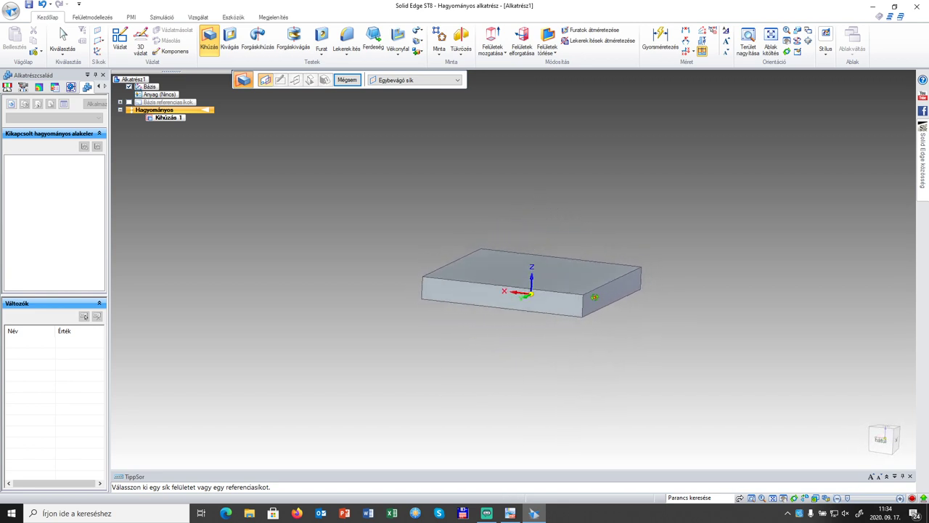
middle_drag(625, 285, 792, 324)
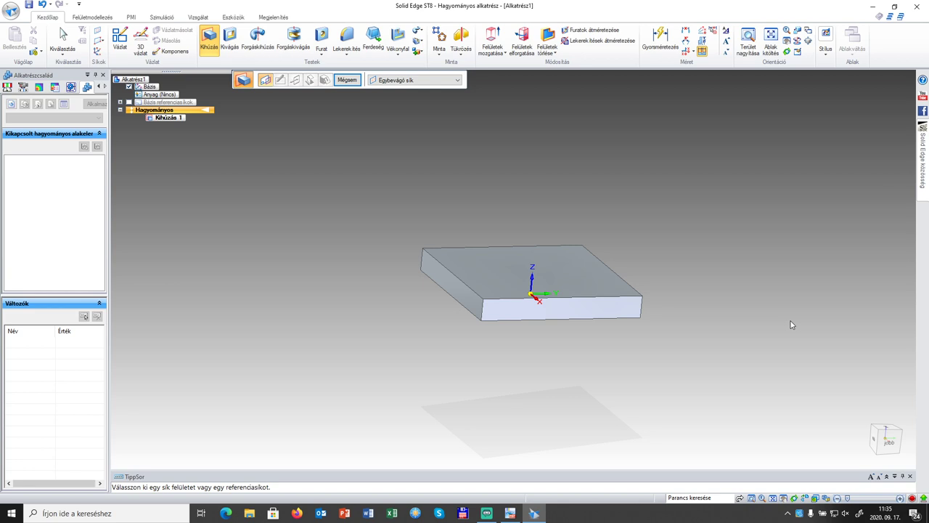
middle_drag(467, 344, 617, 358)
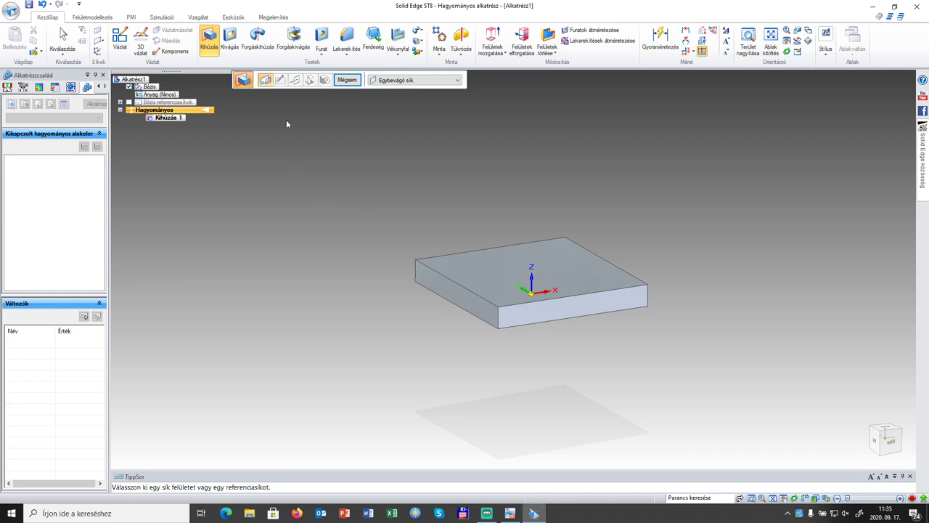
click(261, 45)
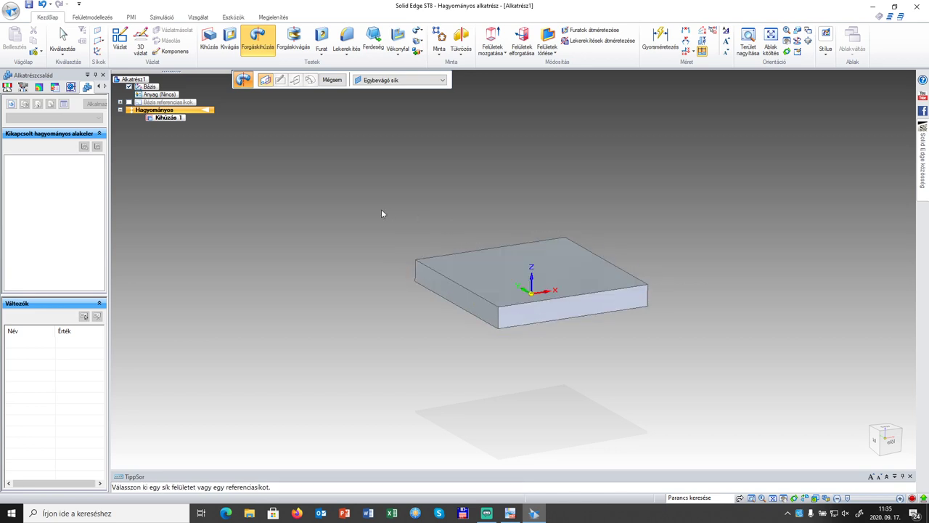
middle_drag(701, 257, 495, 255)
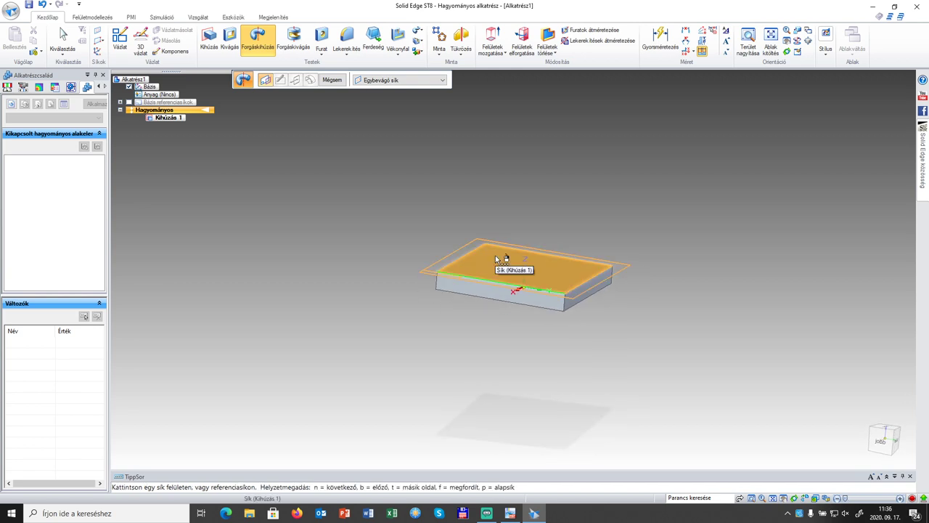
key(ctrl+i)
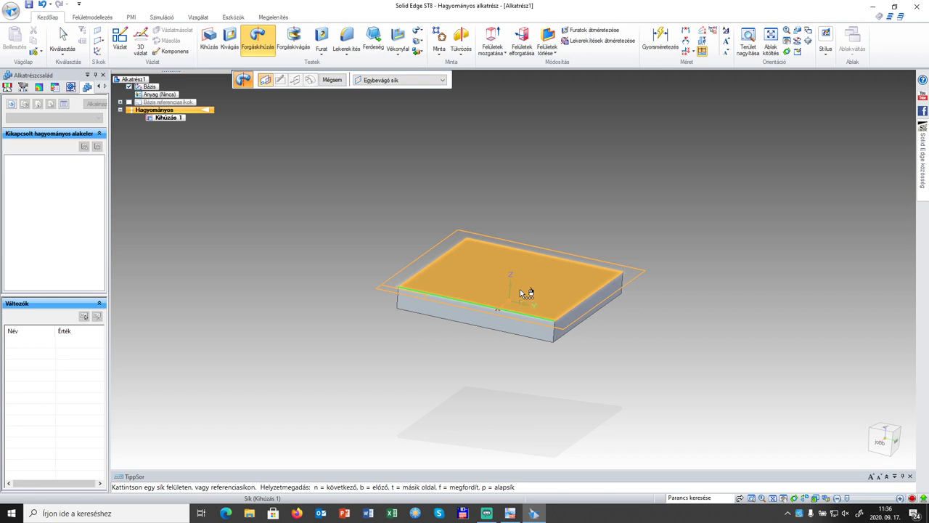
right_click(520, 290)
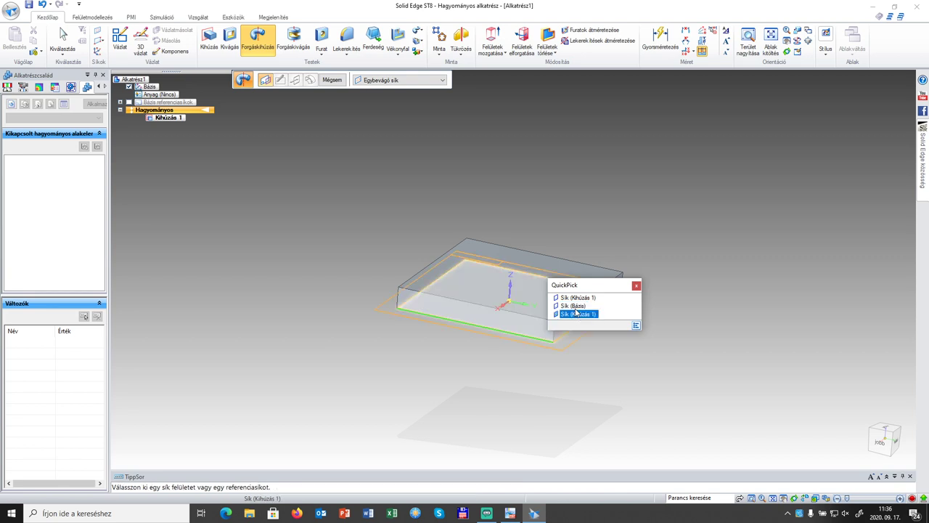
click(576, 306)
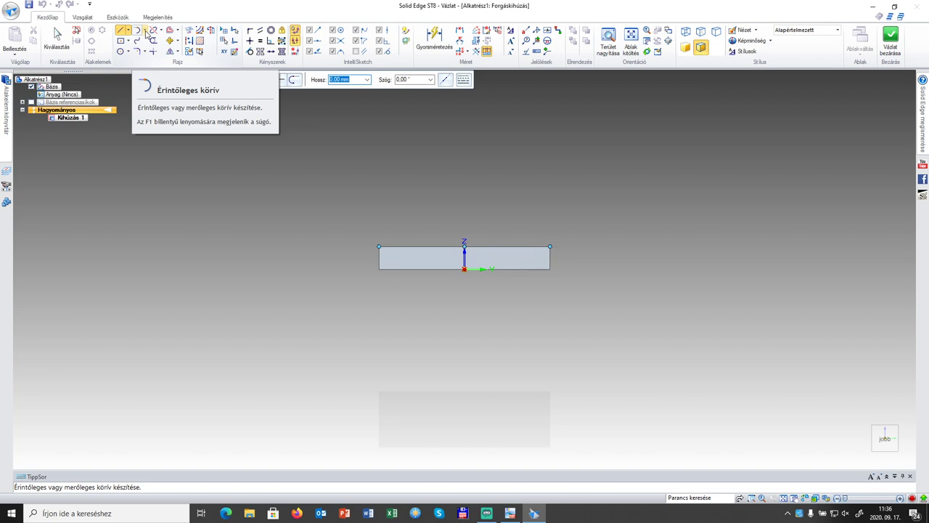
- Draw a center-point arc with 50 mm radius and 90° sweep, centered on the origin, from the horizontal Y axis up to the Z axis
click(146, 33)
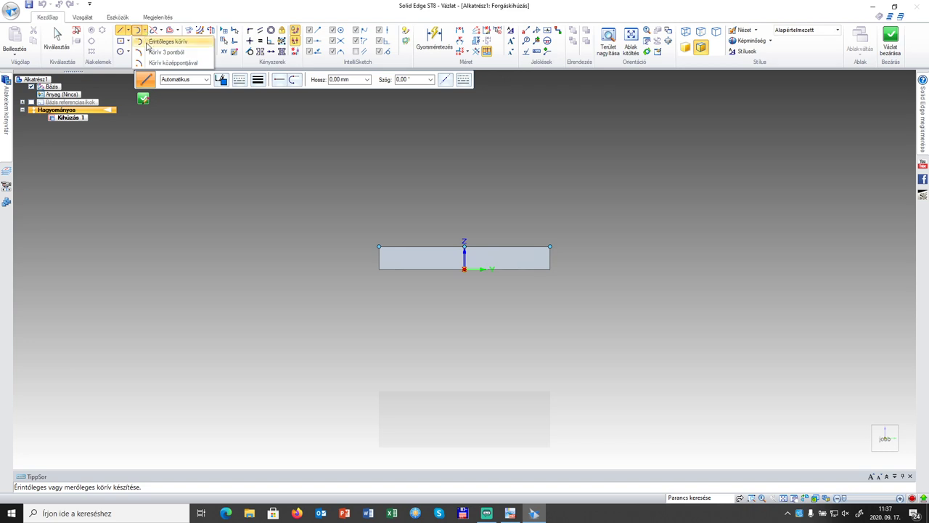
click(154, 63)
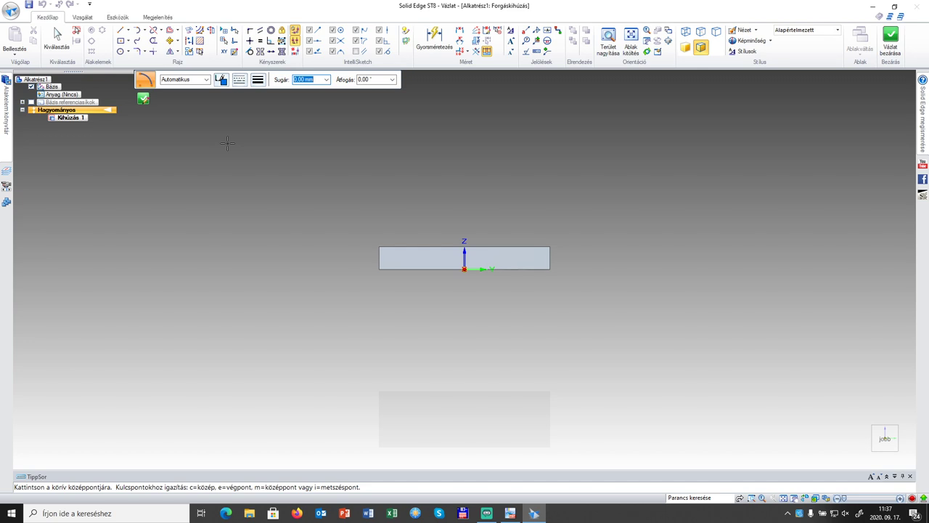
text(50)
key(Tab)
text(90)
key(Tab)
click(465, 270)
click(535, 270)
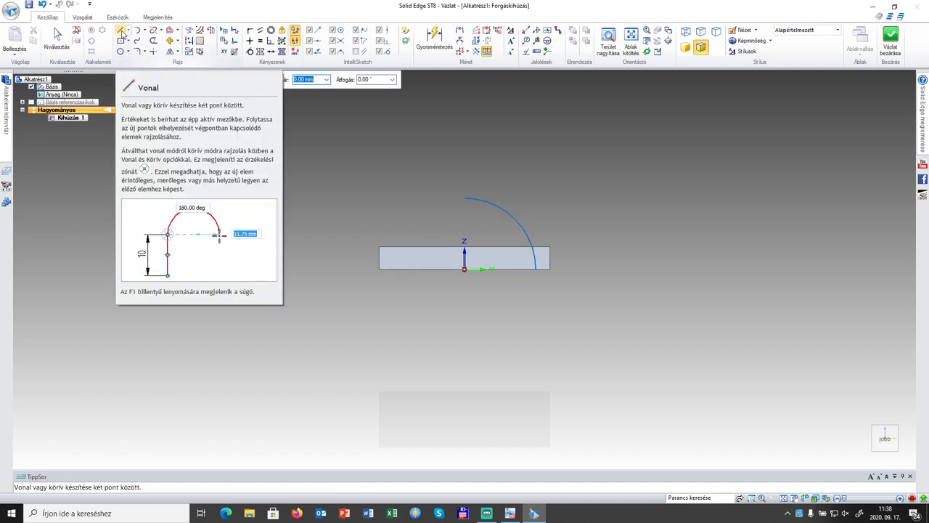
- Close the quarter-circle profile with a vertical line from the arc's upper end to the origin and a horizontal line to its lower end
click(122, 32)
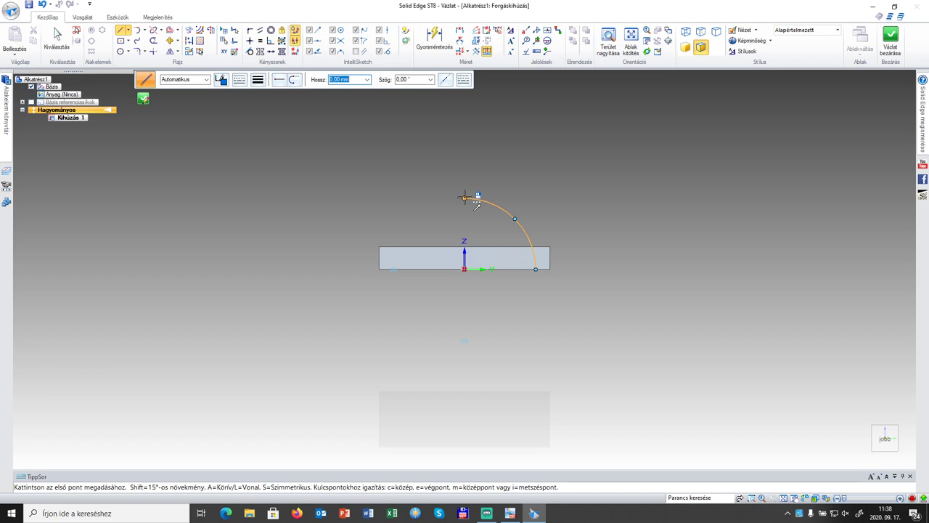
click(464, 197)
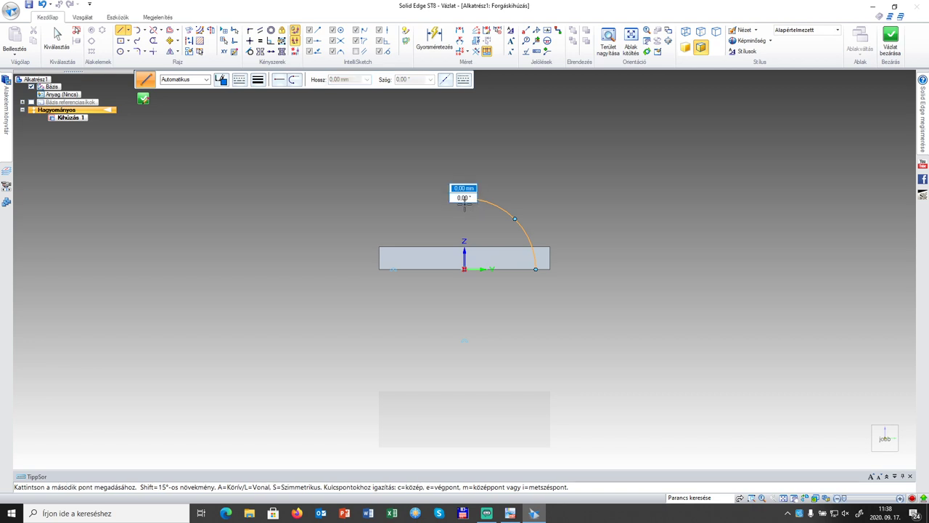
click(475, 271)
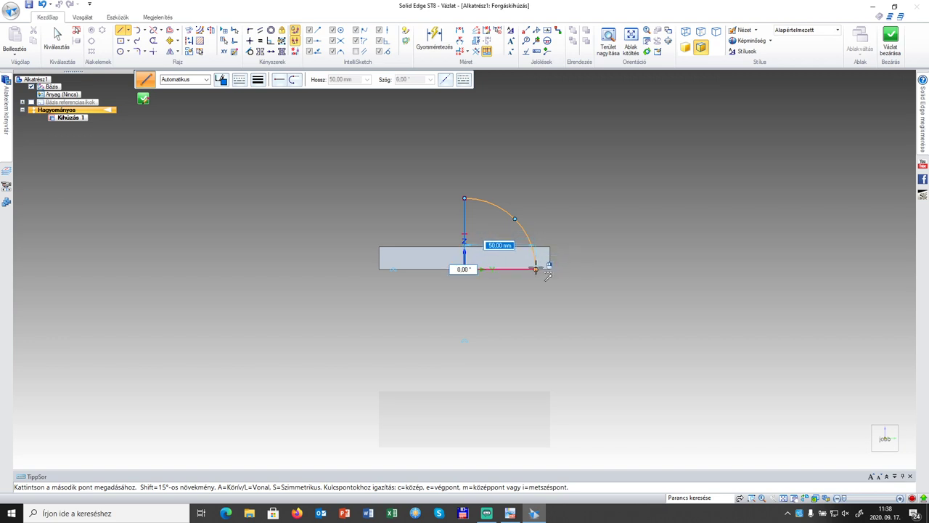
click(546, 269)
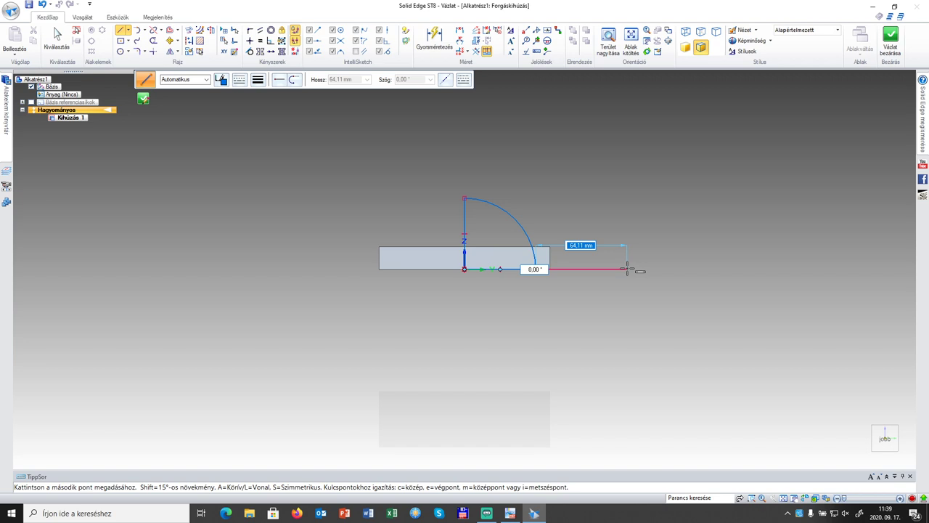
right_click(609, 304)
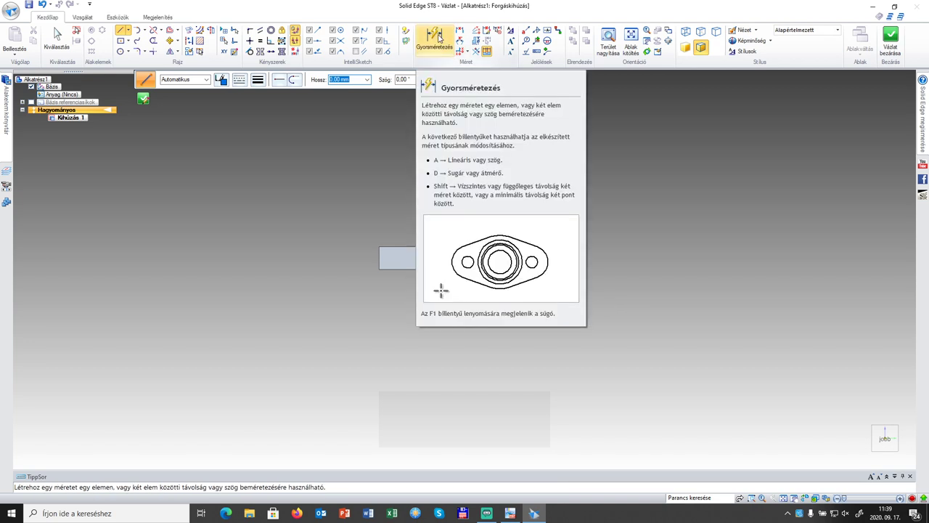
- Dimension the arc's radius with Smart Dimension, placing the label outside the curve
click(439, 38)
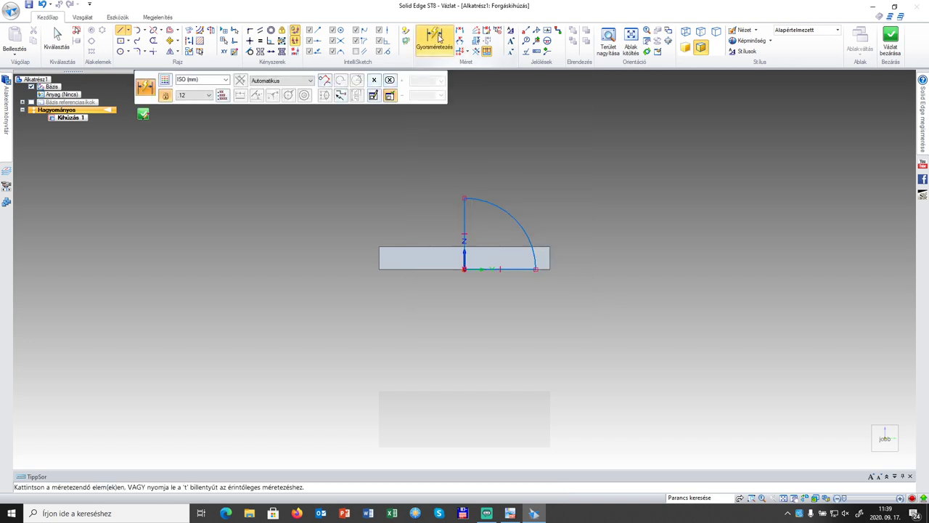
click(515, 217)
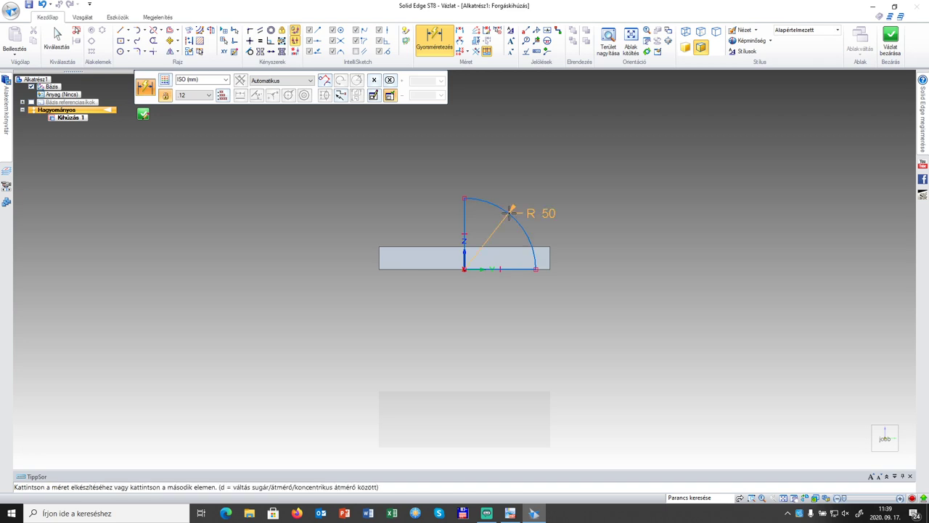
click(538, 202)
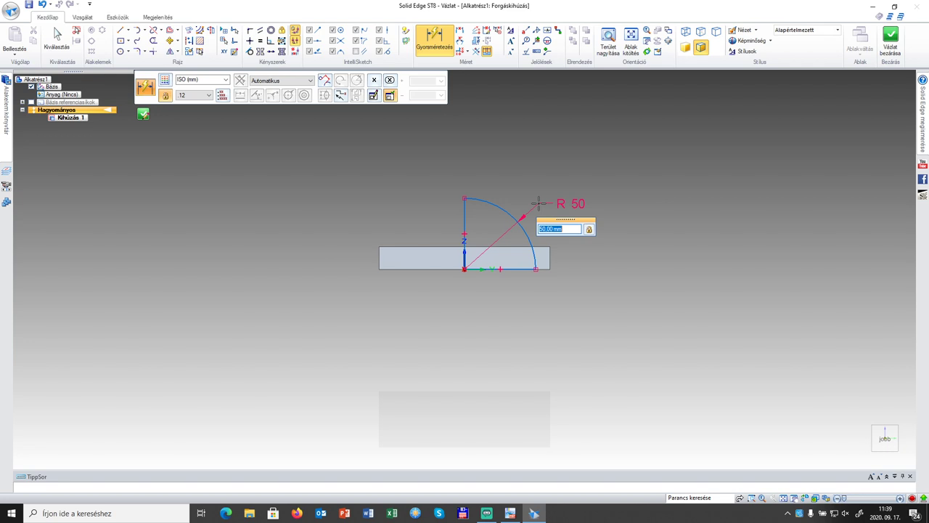
- Define the vertical line of the quarter-circle profile as the axis of revolution
click(210, 34)
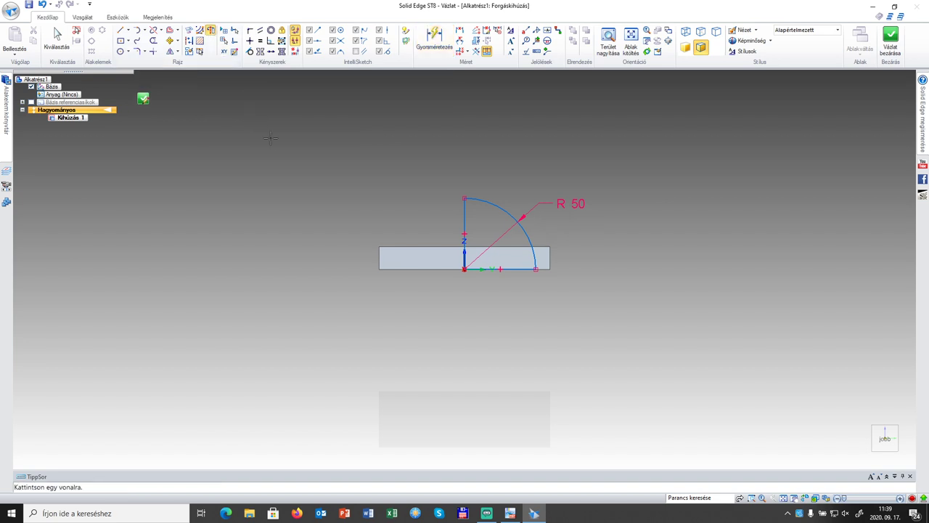
click(464, 213)
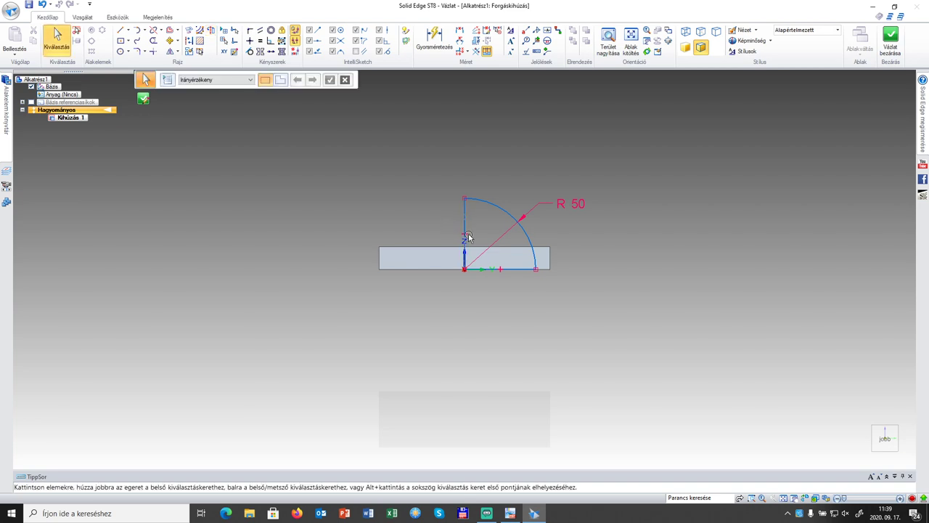
scroll(447, 227, up, 4)
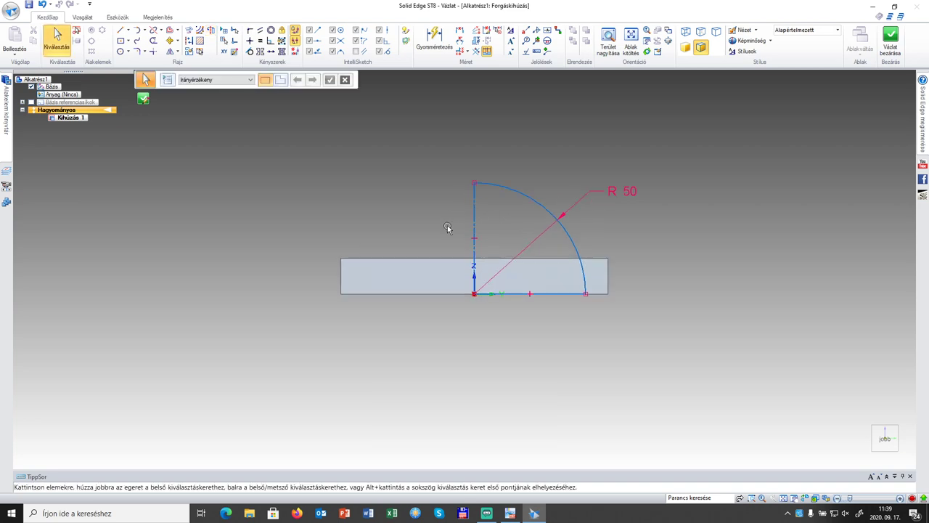
scroll(447, 227, up, 4)
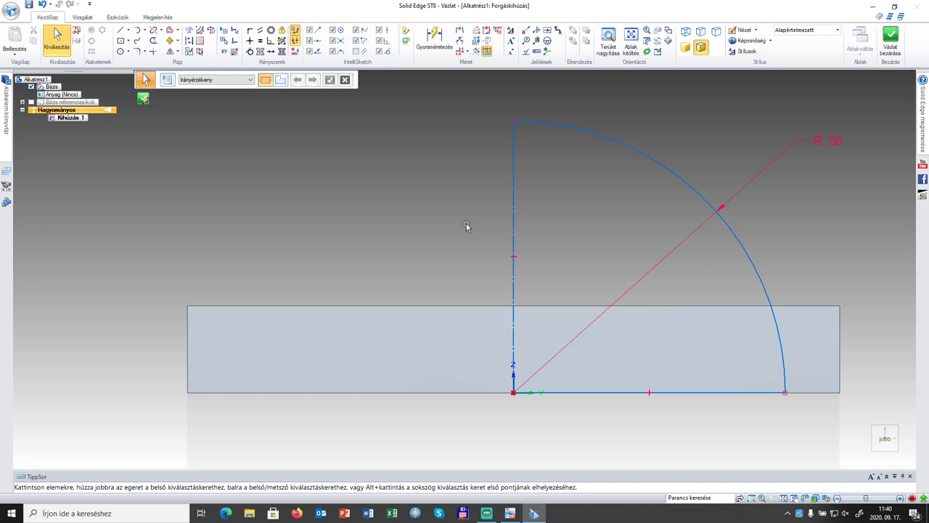
- Close the profile sketch, revolve it 360° into a dome on the plate, and finish and exit the revolve command
click(890, 40)
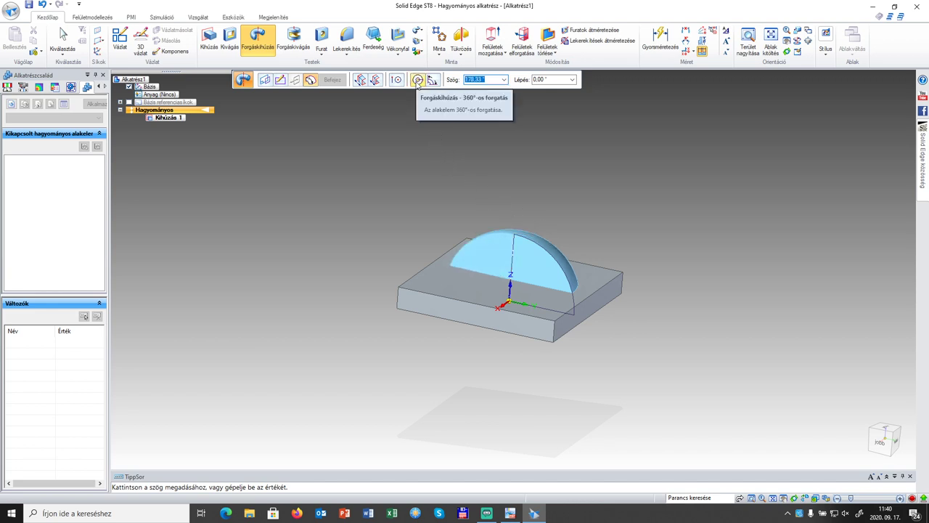
click(418, 80)
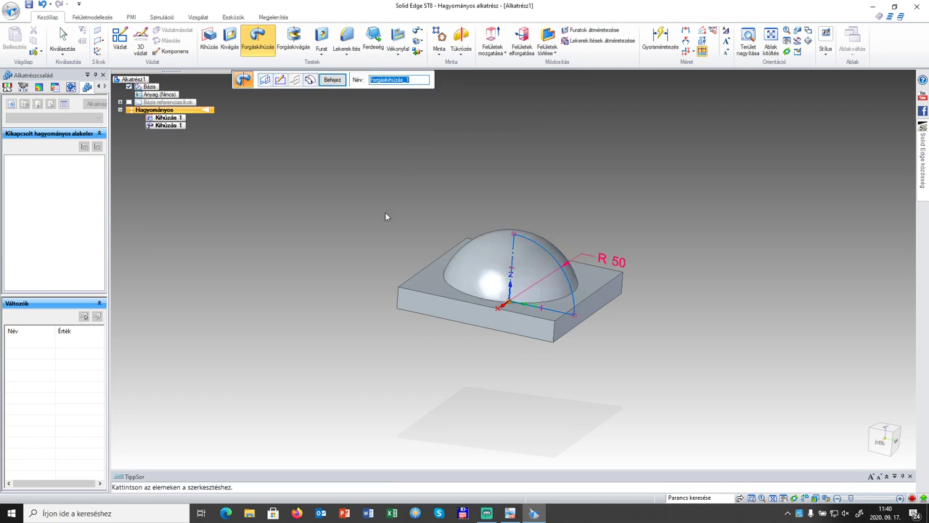
key(ctrl+r)
key(ctrl+i)
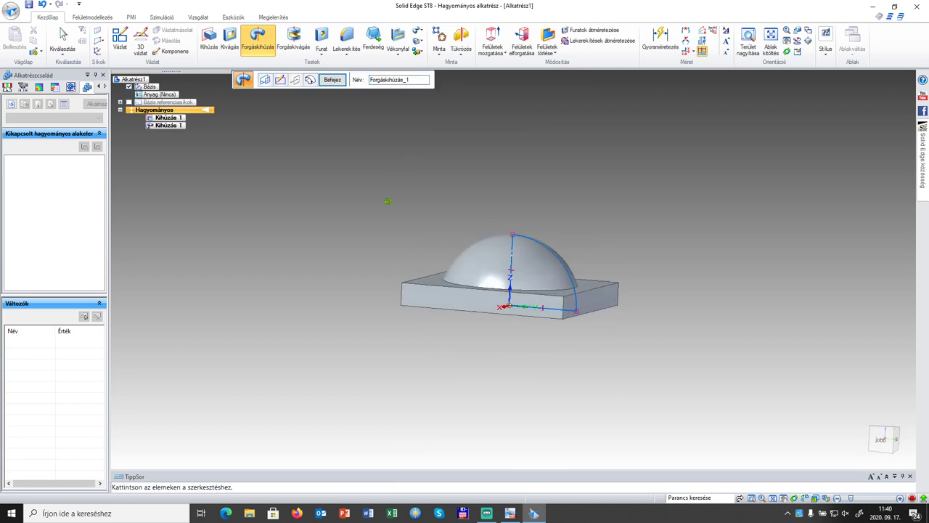
click(338, 86)
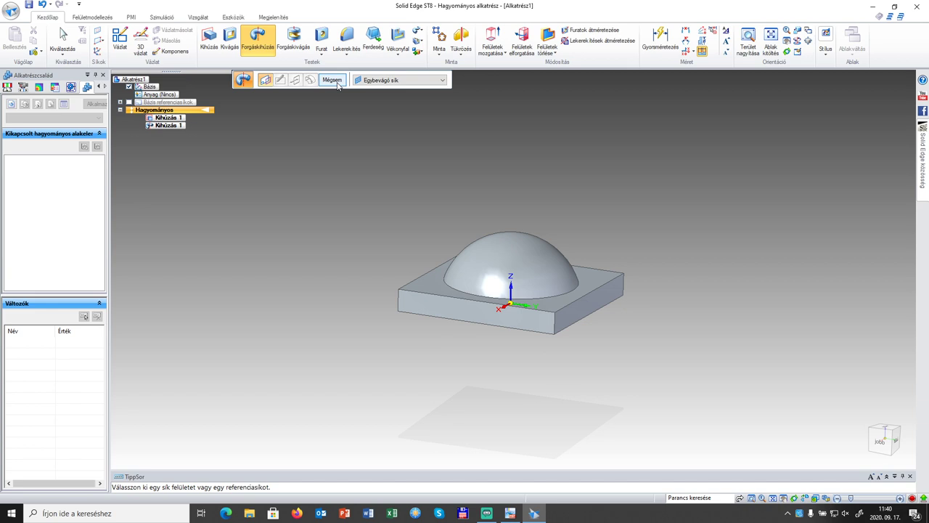
click(338, 85)
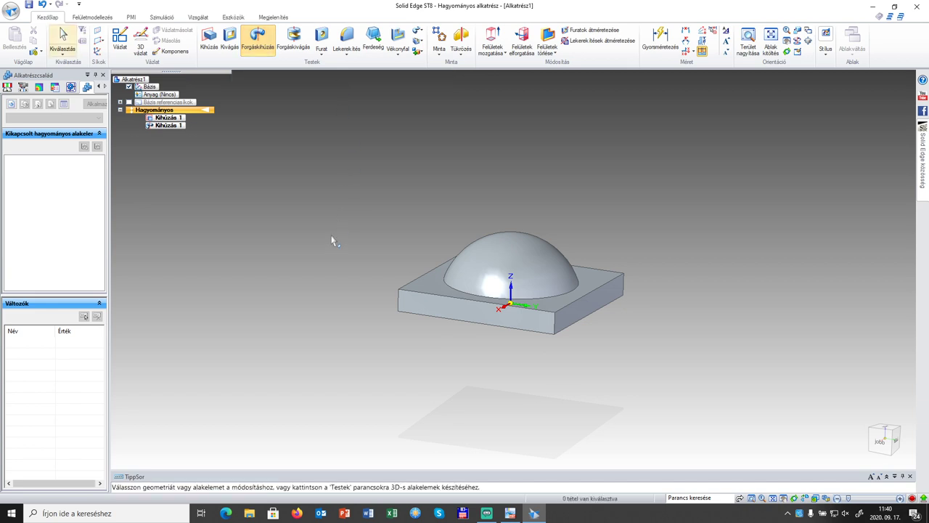
middle_drag(332, 239, 313, 292)
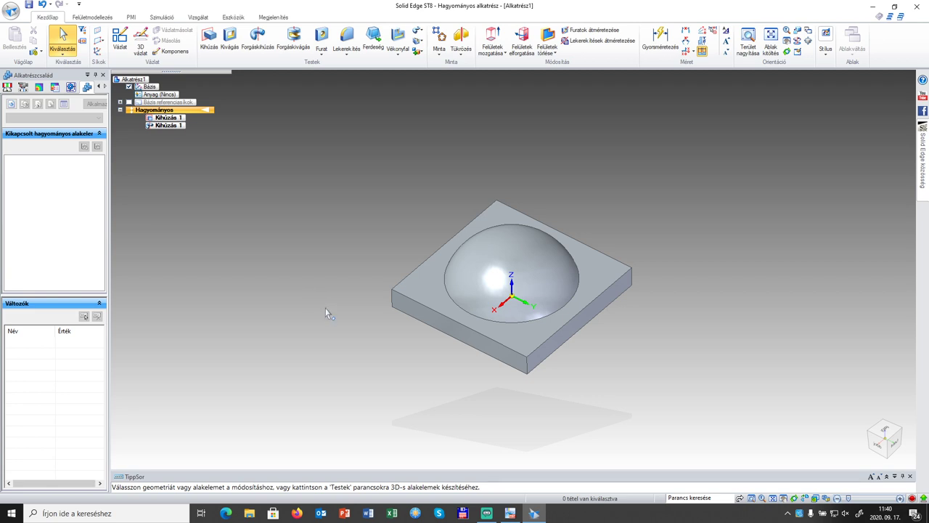
- Start a revolved cut on the vertical YZ plane and draw a 34 mm radius, 90° centre-point arc centred on the origin
key(ctrl+r)
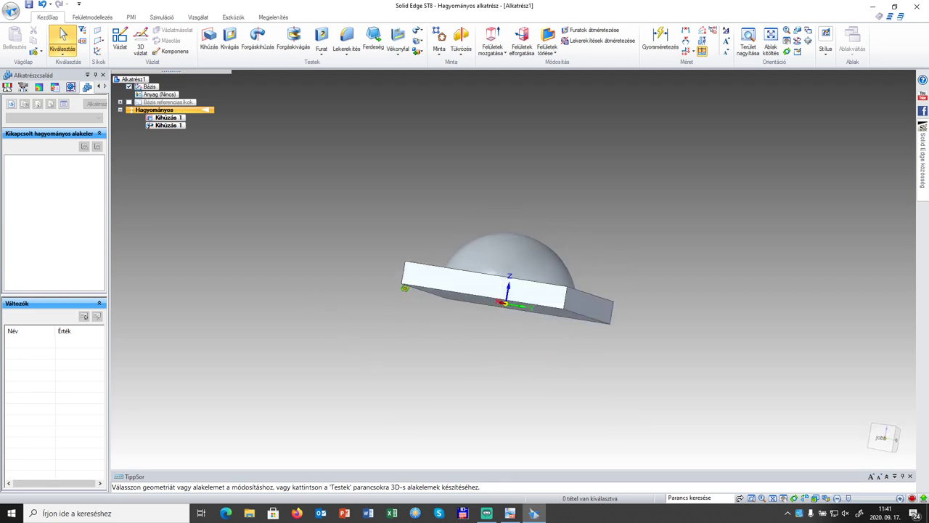
middle_drag(416, 201, 402, 391)
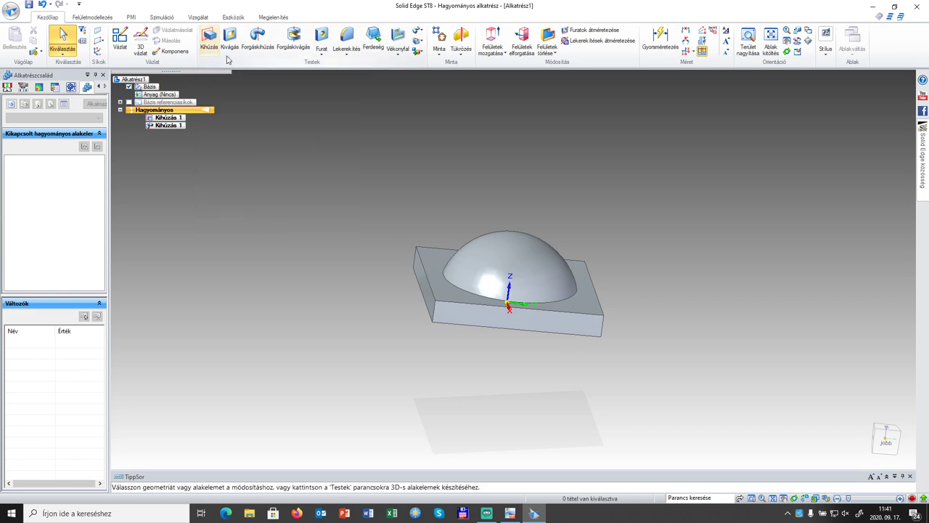
click(290, 49)
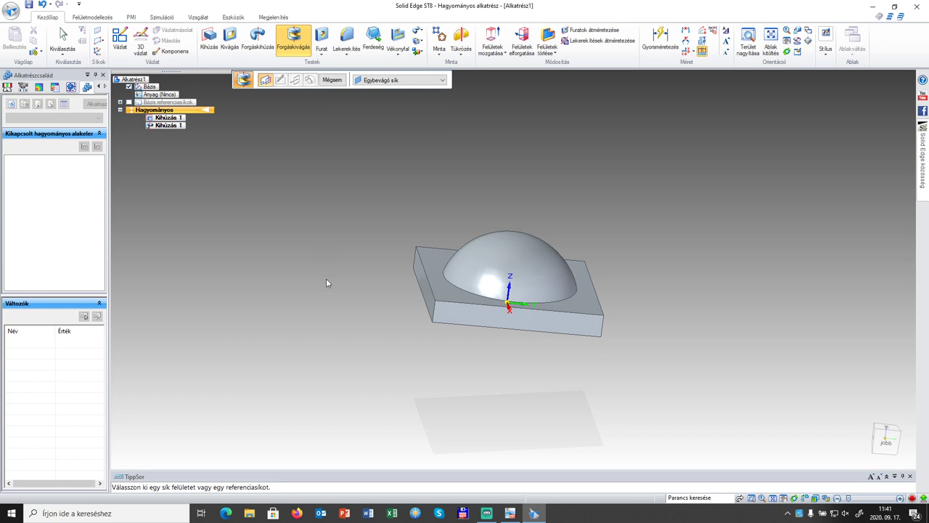
middle_drag(327, 278, 269, 305)
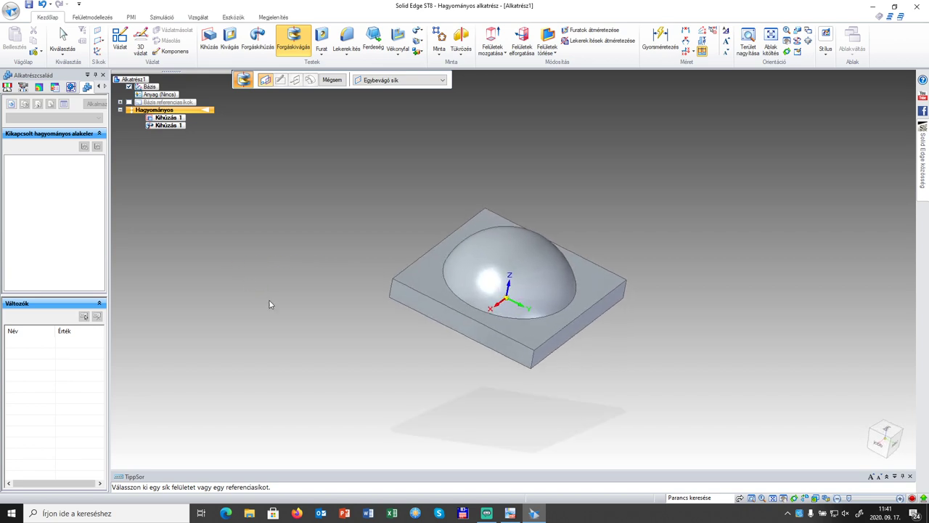
click(522, 297)
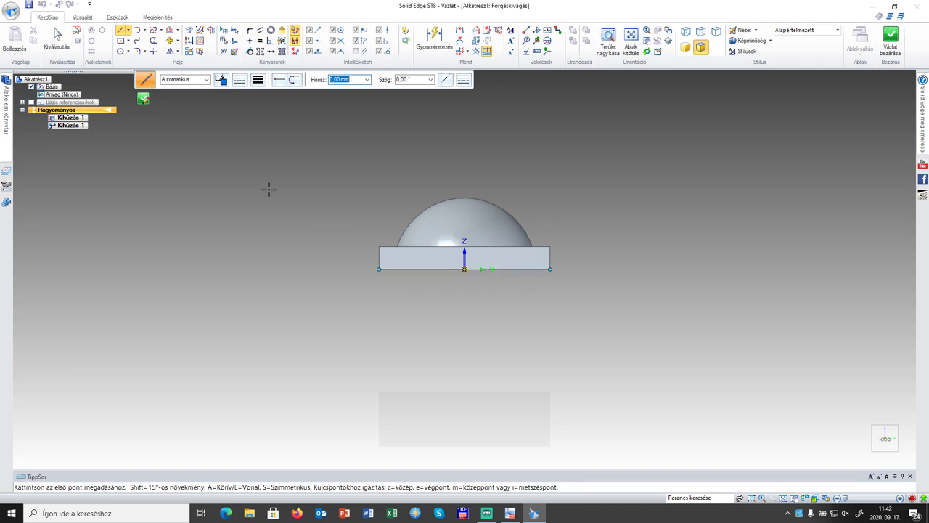
click(146, 32)
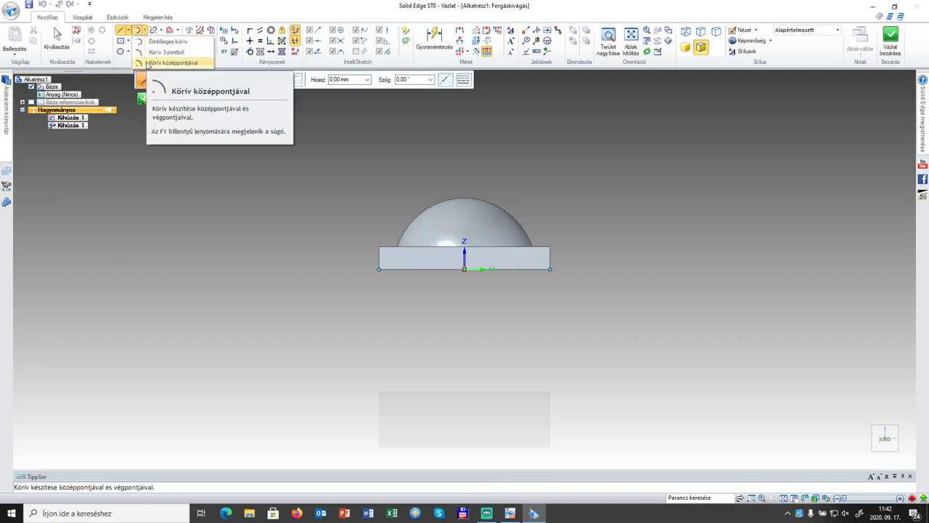
click(147, 63)
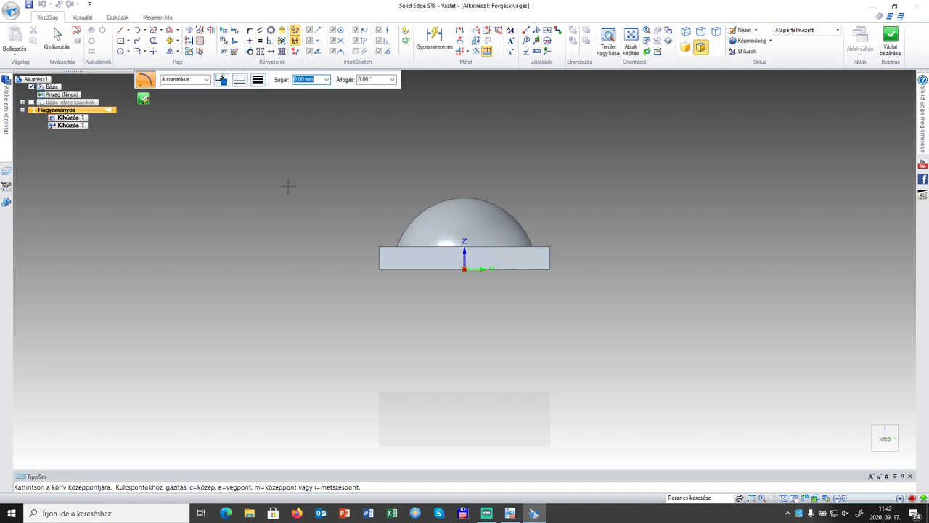
text(34)
key(Tab)
text(90)
key(Tab)
click(471, 270)
- Close the arc profile with a vertical line about 41 mm long through the origin, a horizontal line below the plate and a vertical line about 7 mm long
click(122, 30)
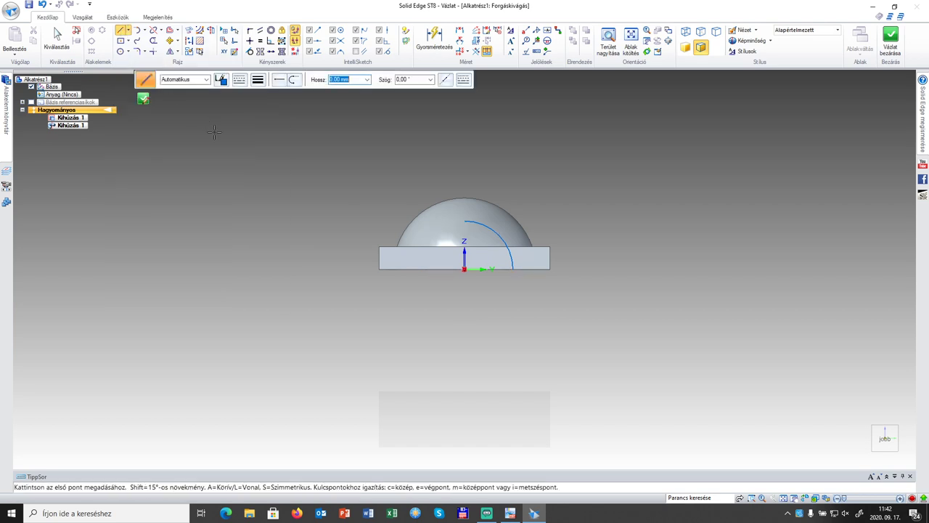
click(465, 219)
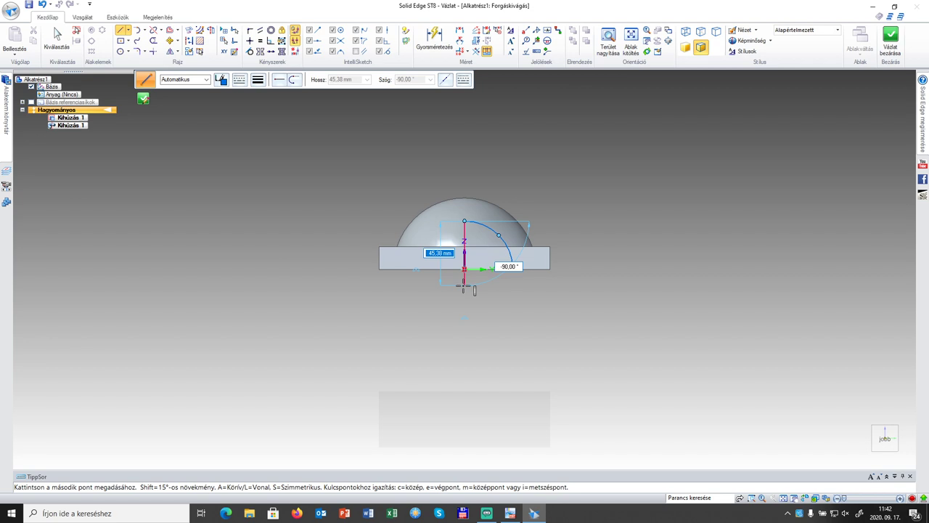
scroll(463, 286, up, 4)
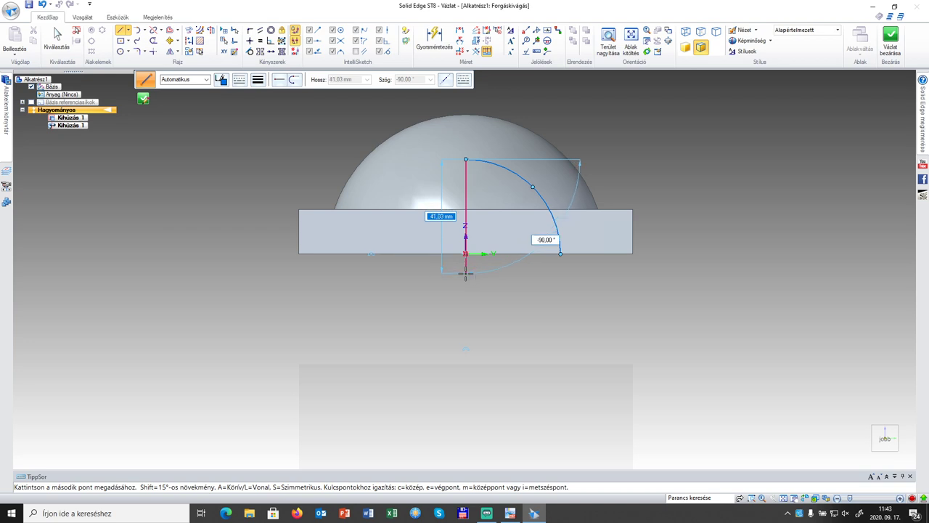
click(466, 274)
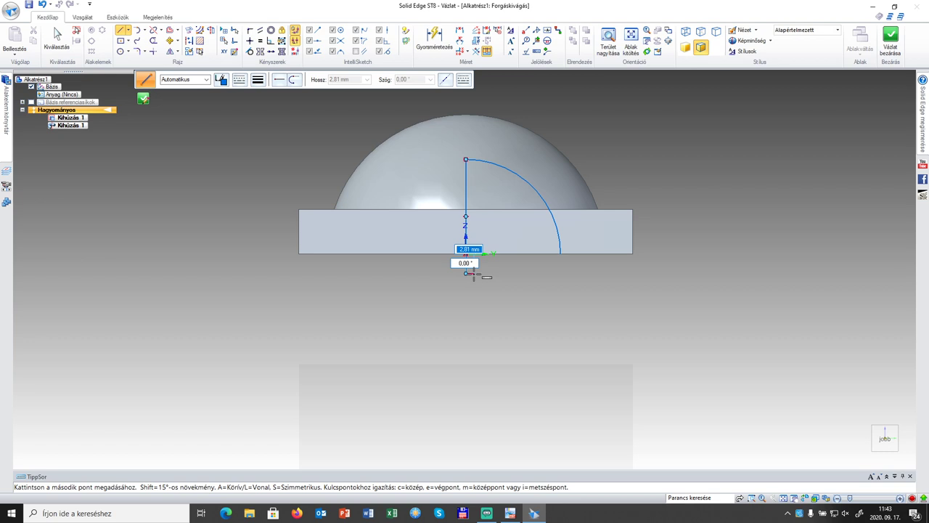
click(561, 274)
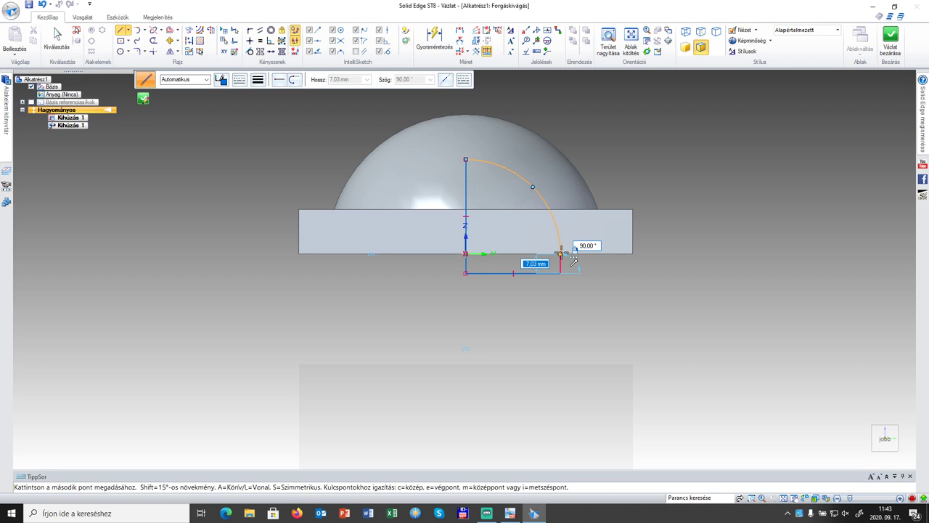
click(560, 254)
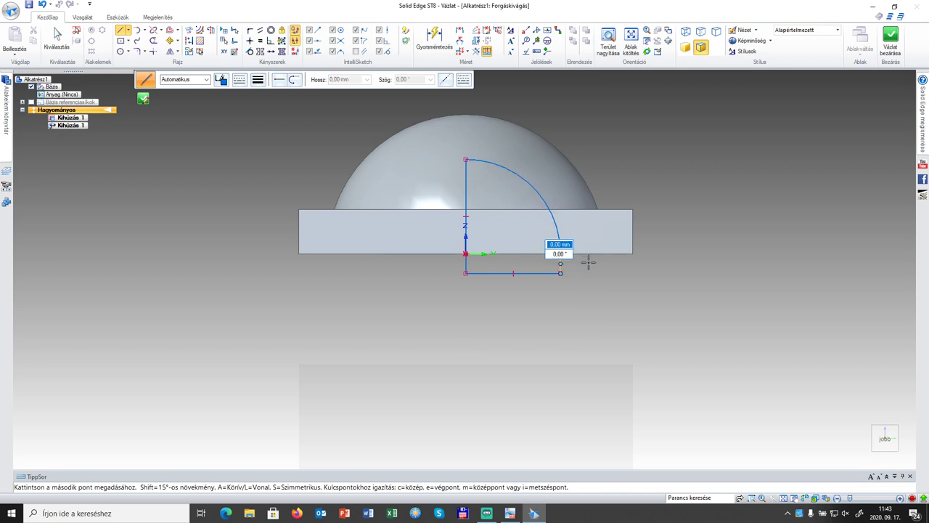
right_click(626, 273)
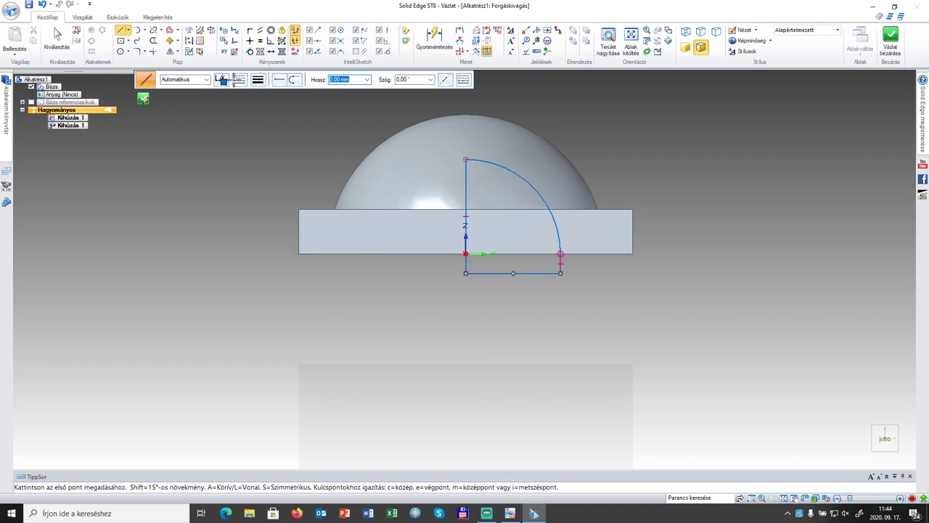
- Define the vertical line through the origin as the cut profile's axis of revolution
click(211, 32)
click(211, 32)
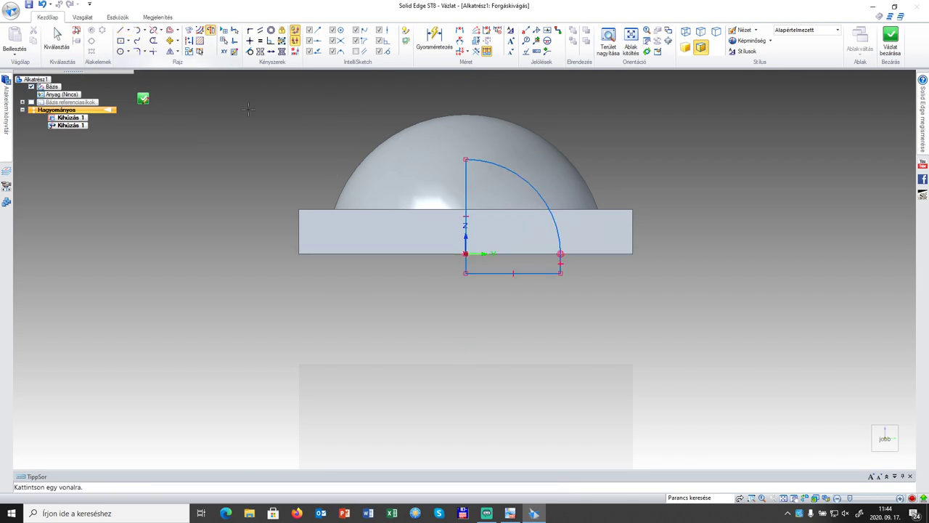
click(466, 187)
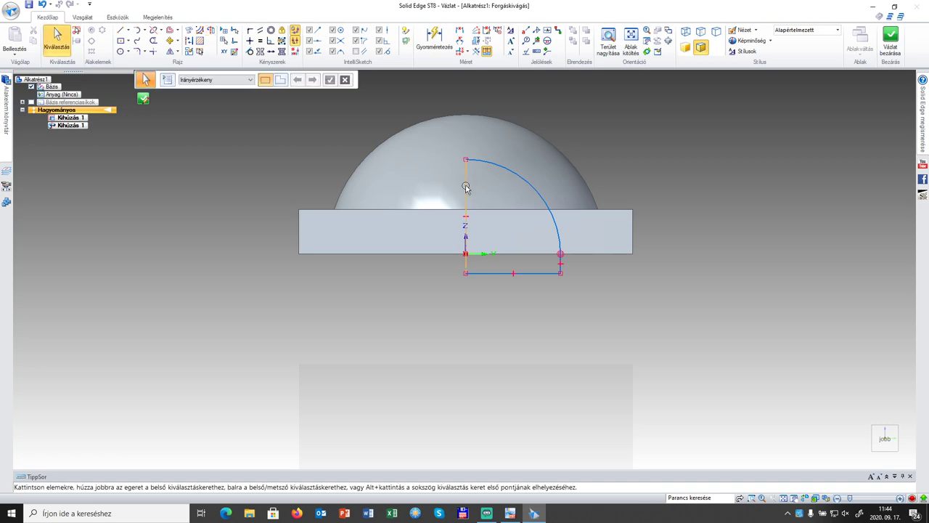
- Dimension the cut profile arc's radius with Smart Dimension, placing the label outside the dome
click(435, 45)
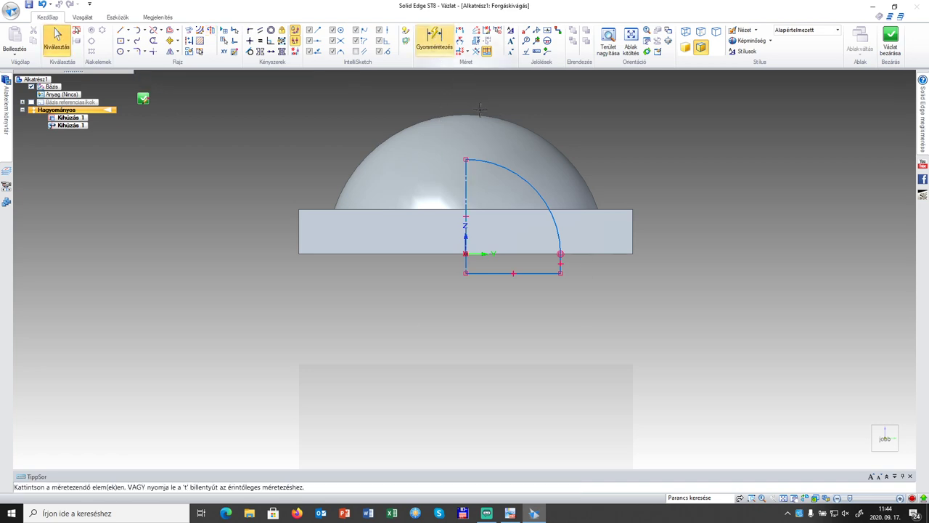
click(515, 167)
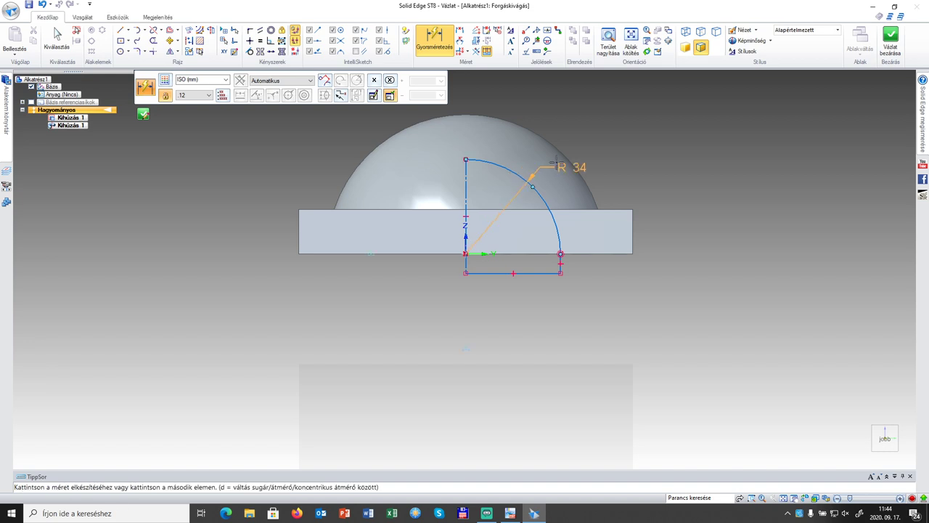
click(583, 140)
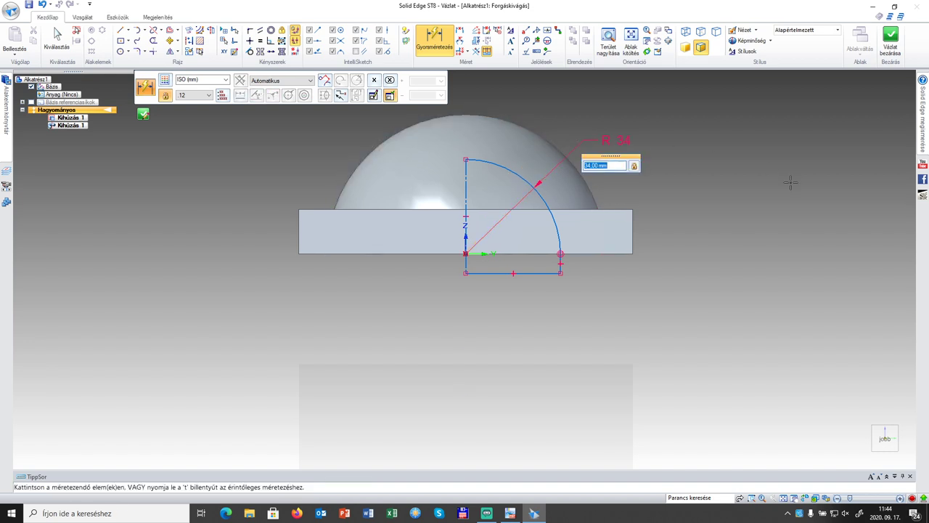
- Close the profile sketch, revolve the cut 360° to hollow the dome from the underside, and finish the feature
click(890, 40)
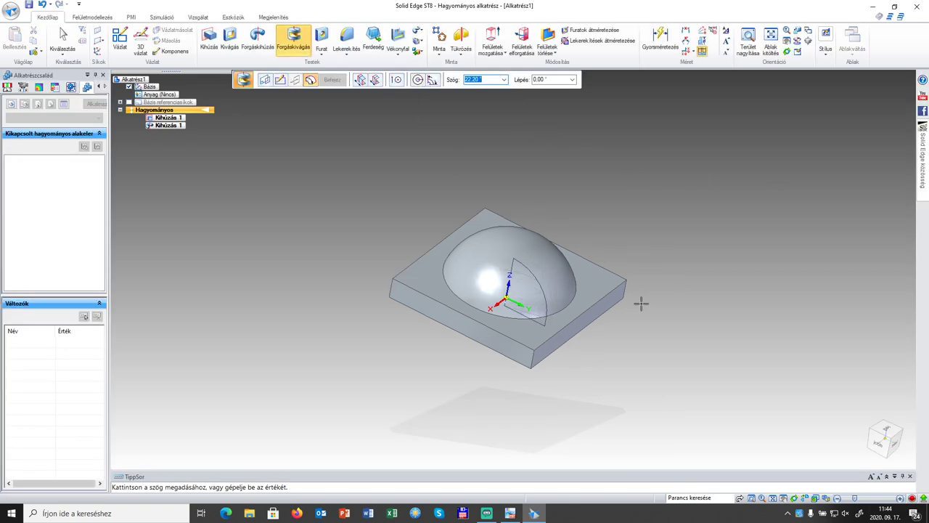
middle_drag(641, 303, 660, 229)
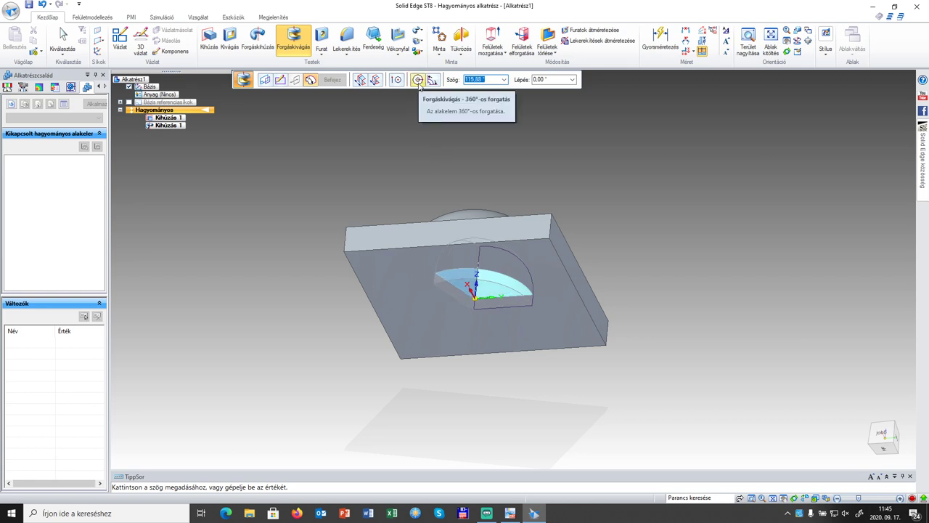
click(418, 81)
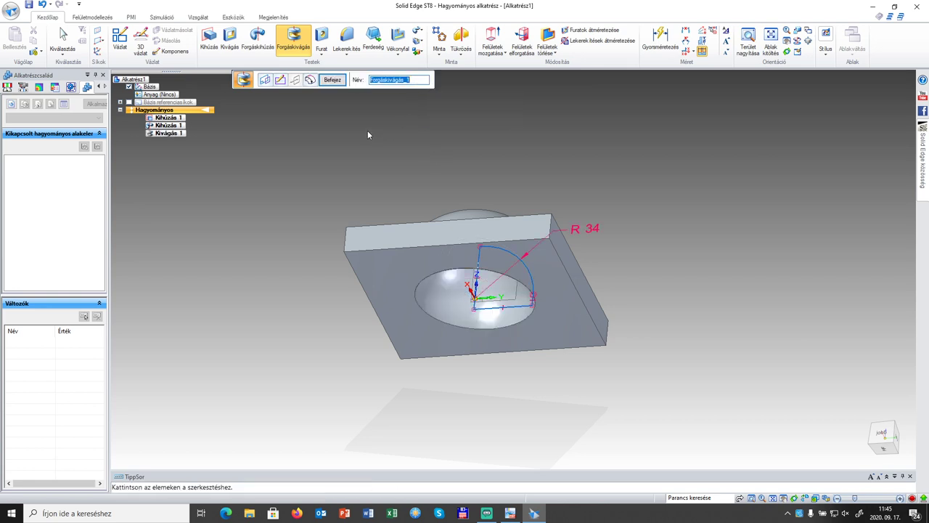
click(333, 81)
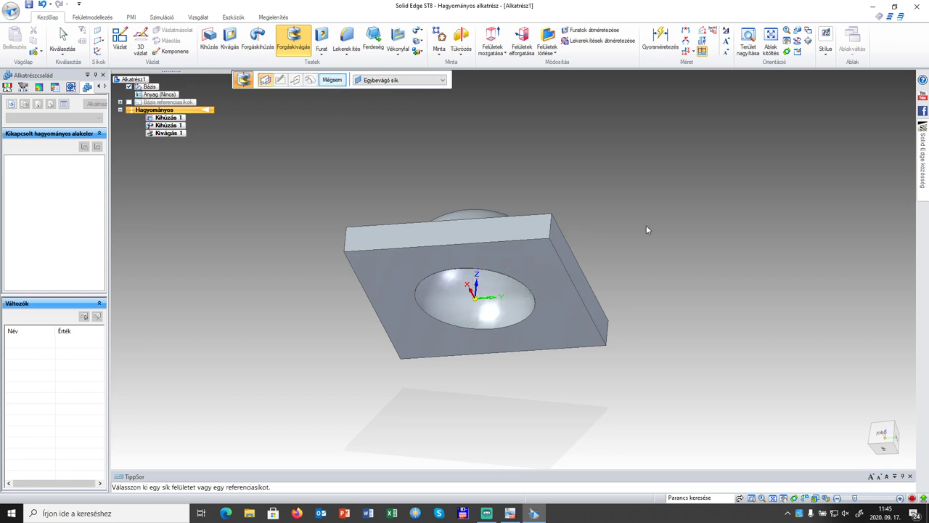
- Start an extrusion sketch on the plate's underside and project the cavity's circular edge into it with the default projection options
middle_drag(643, 231, 803, 318)
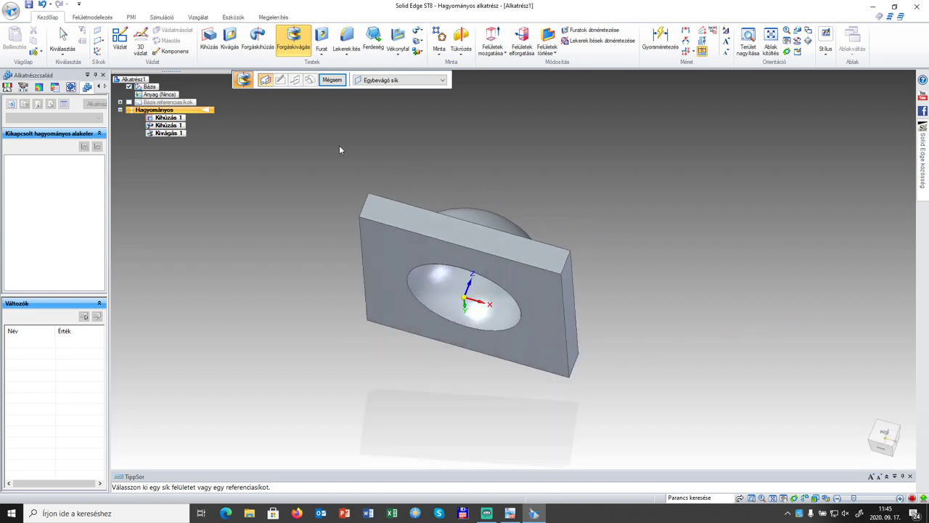
middle_drag(339, 164, 464, 193)
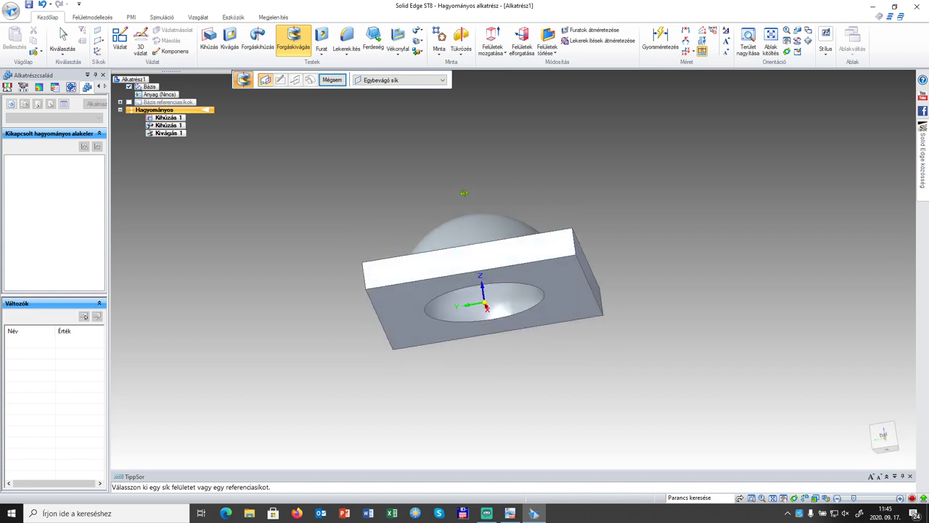
middle_drag(464, 192, 455, 169)
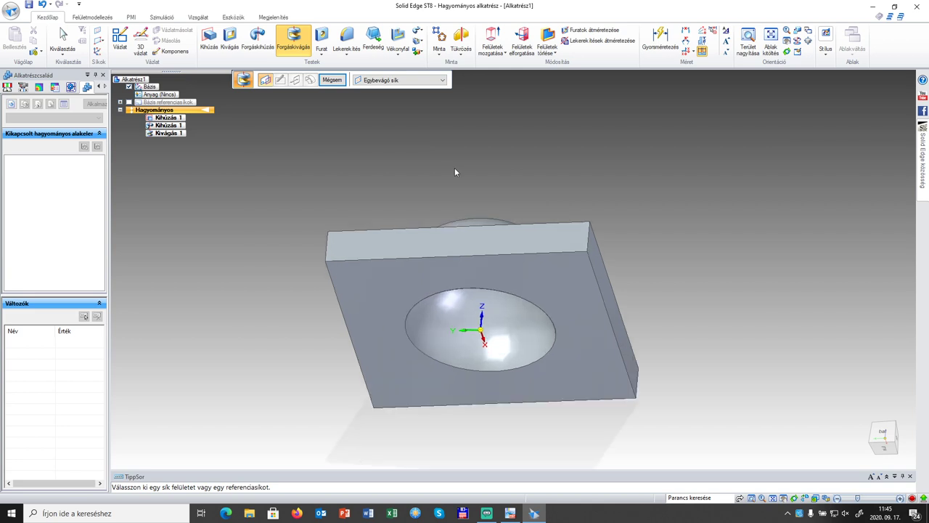
mouse_move(430, 179)
middle_down()
mouse_move(565, 216)
mouse_move(602, 263)
mouse_move(465, 200)
mouse_move(426, 165)
middle_up()
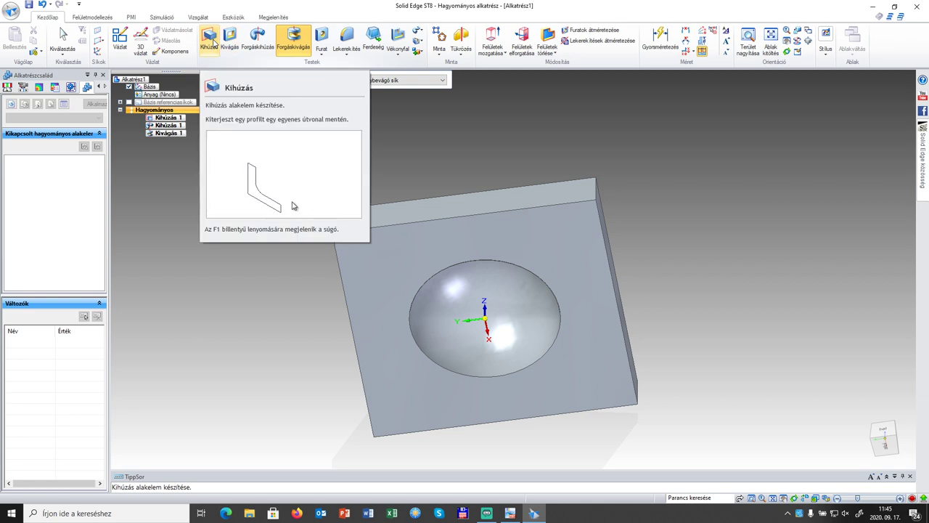
click(211, 40)
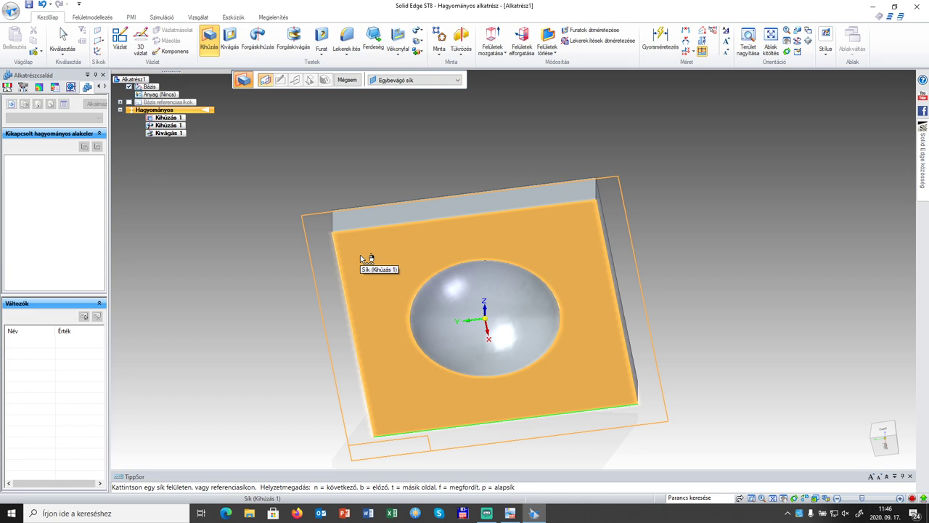
click(360, 254)
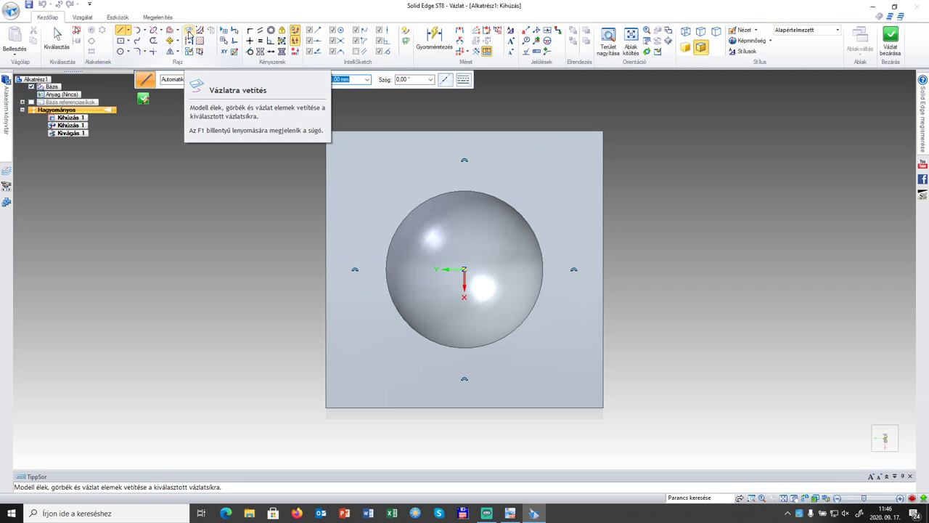
click(189, 33)
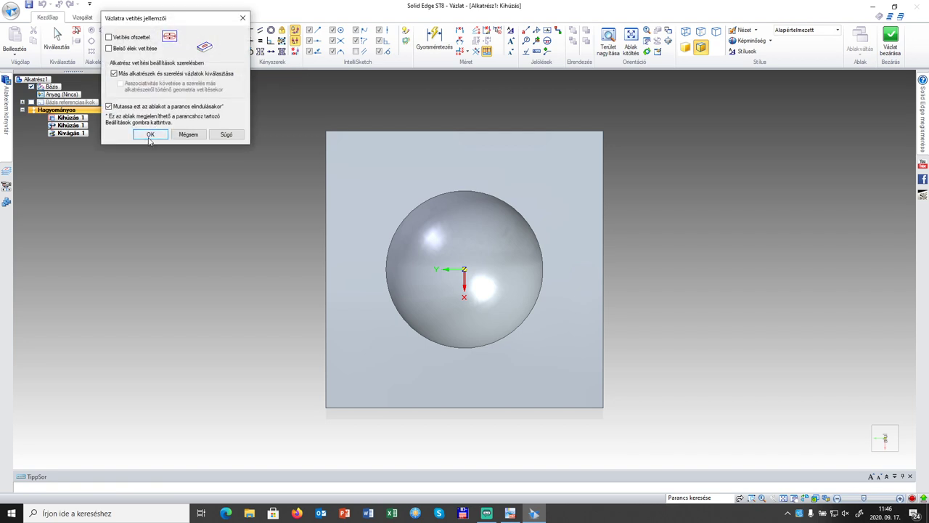
click(149, 135)
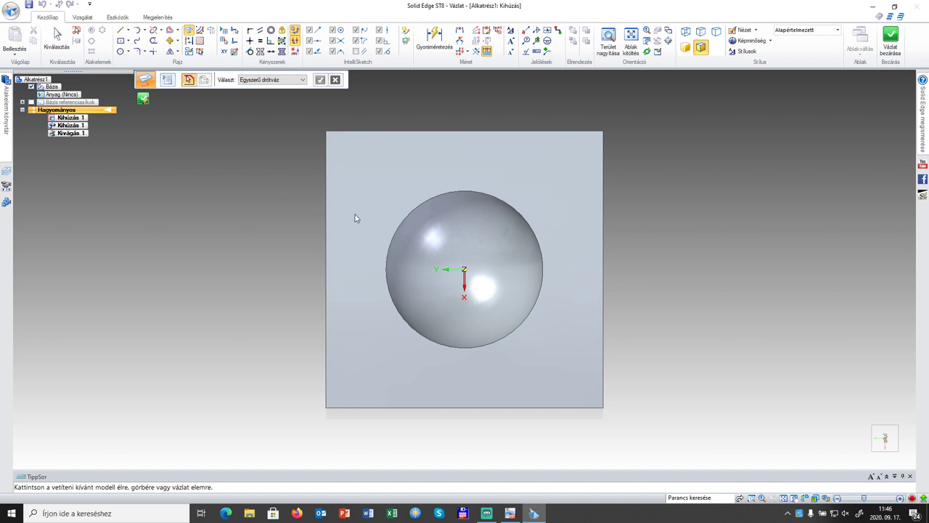
click(403, 220)
- Draw an 80 mm diameter circle centred on the origin, concentric with the projected cavity edge
click(121, 51)
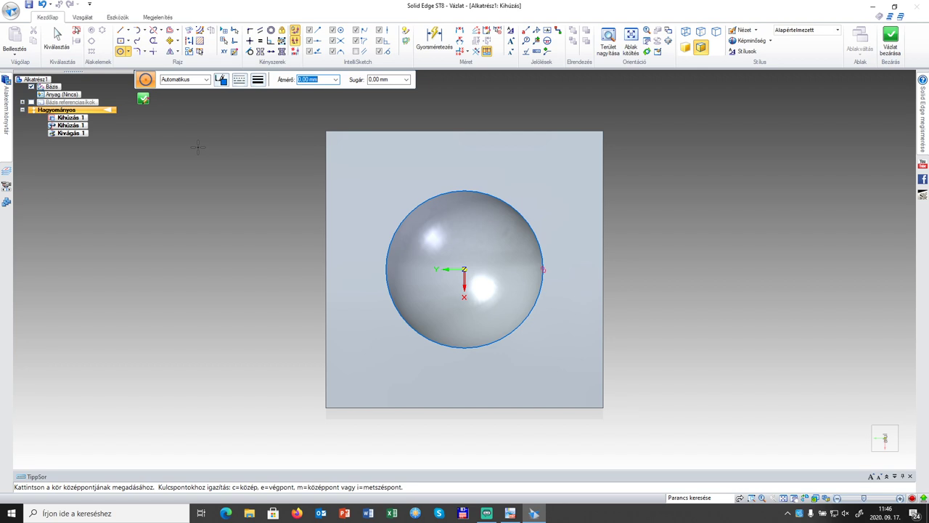
text(80)
key(Return)
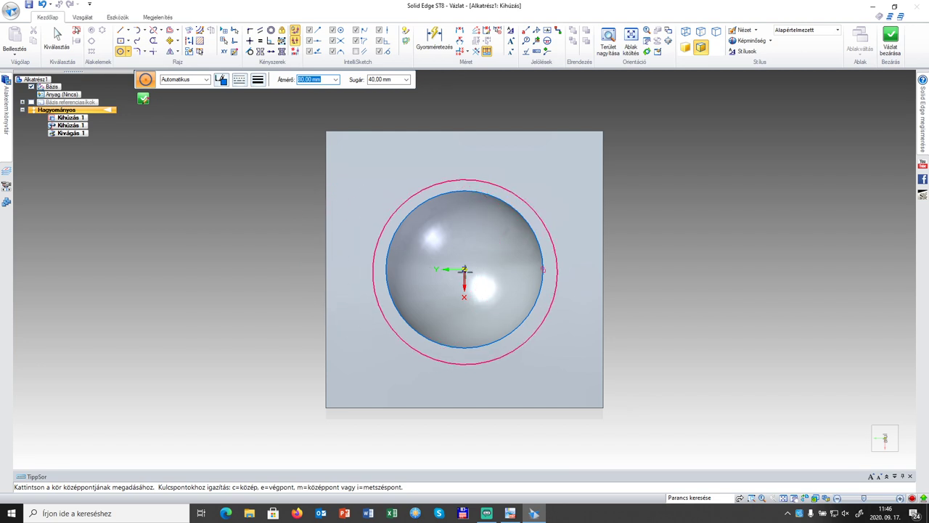
click(476, 273)
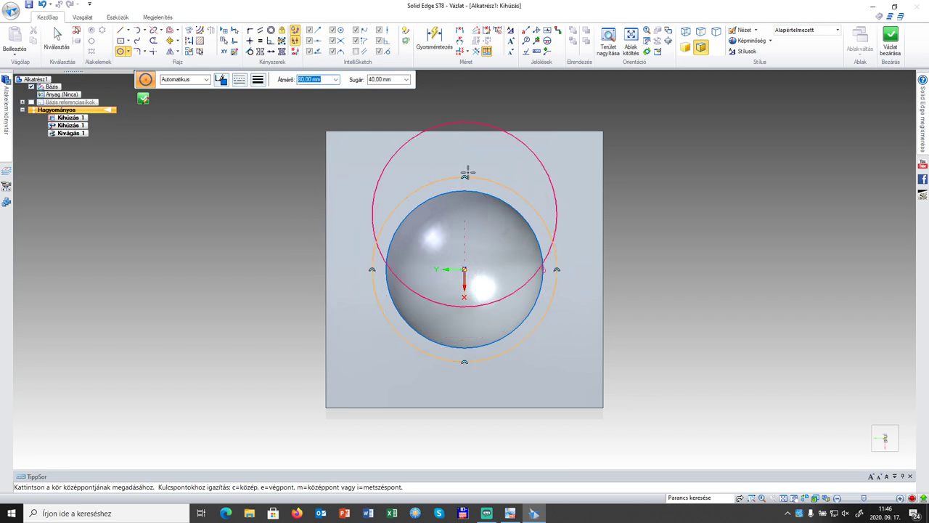
- Dimension the outer circle's diameter with Smart Dimension, placing the label outside the plate
click(434, 38)
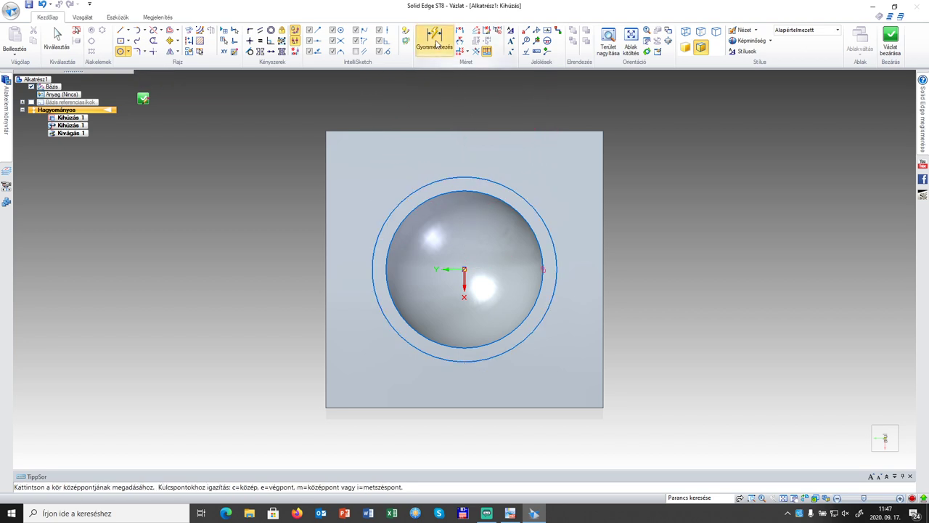
click(516, 192)
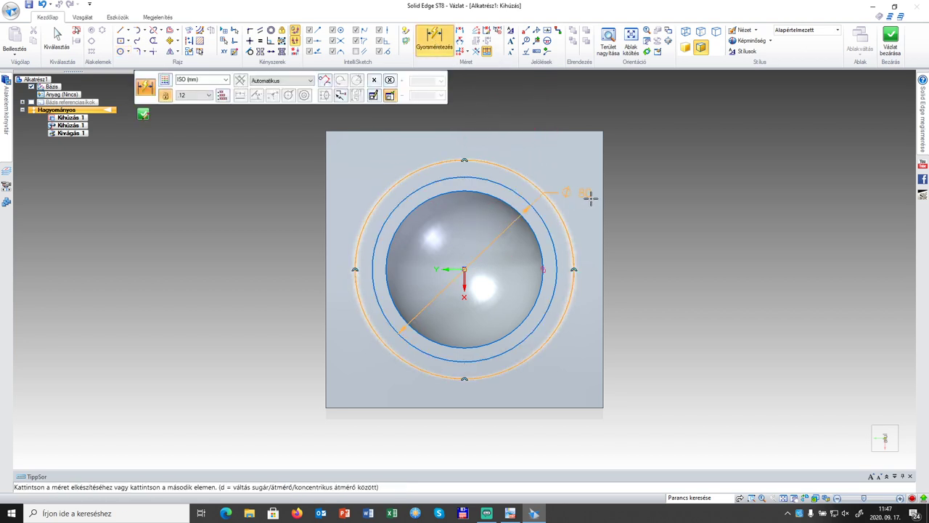
click(620, 199)
click(620, 199)
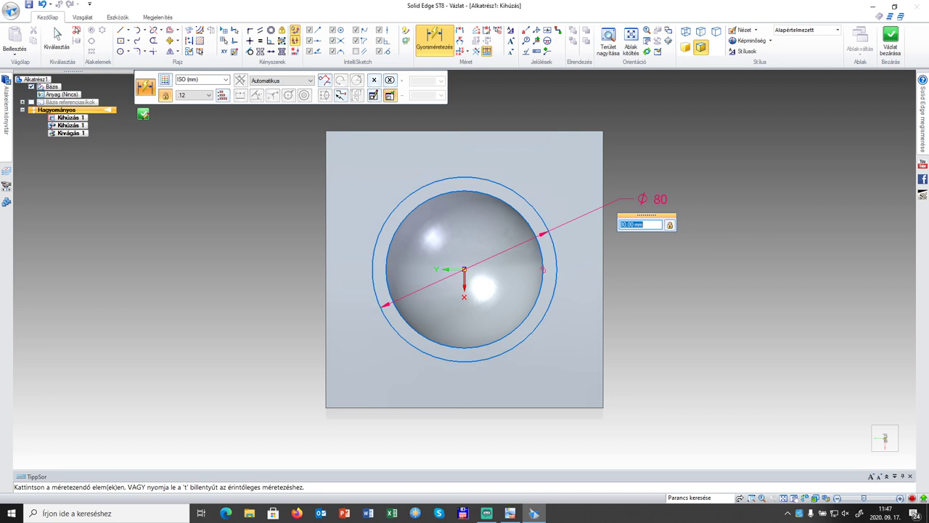
- Close the ring sketch, extrude it 5 mm downward from the plate's underside, and finish the feature
click(894, 41)
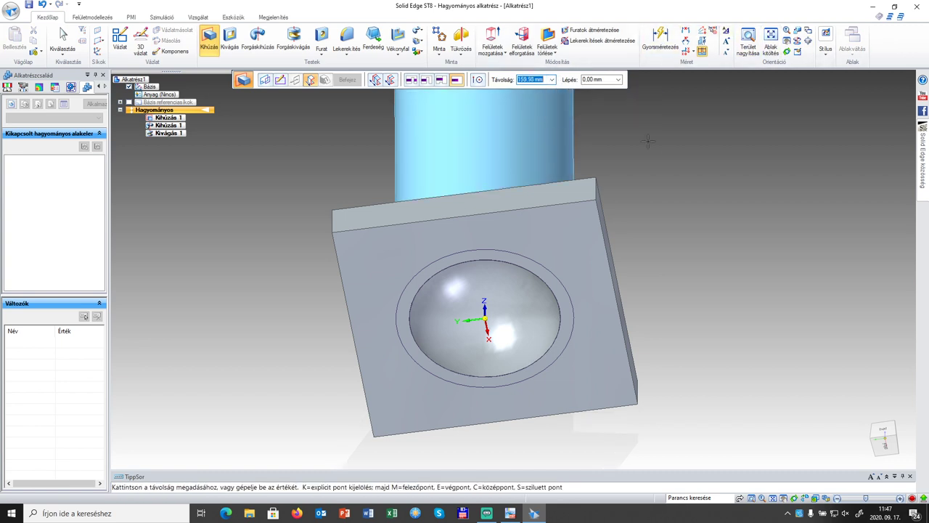
middle_drag(670, 159, 658, 211)
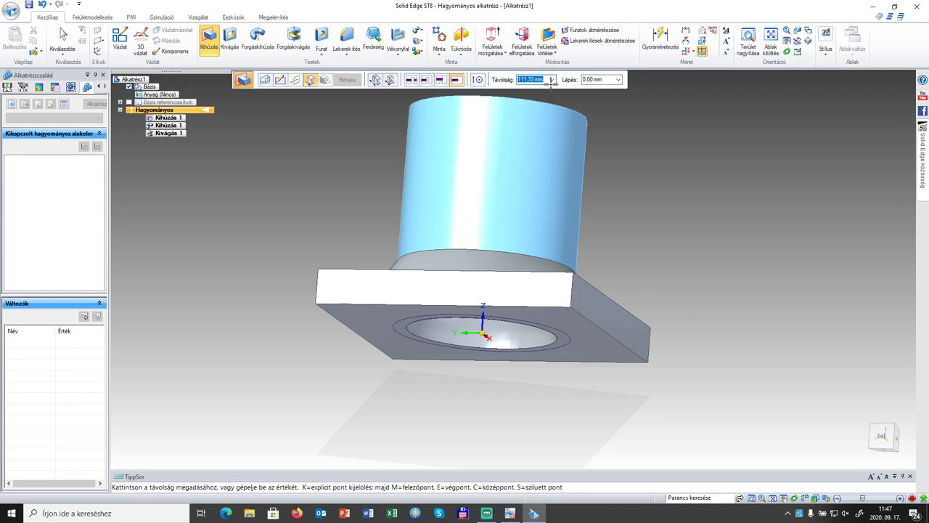
text(5)
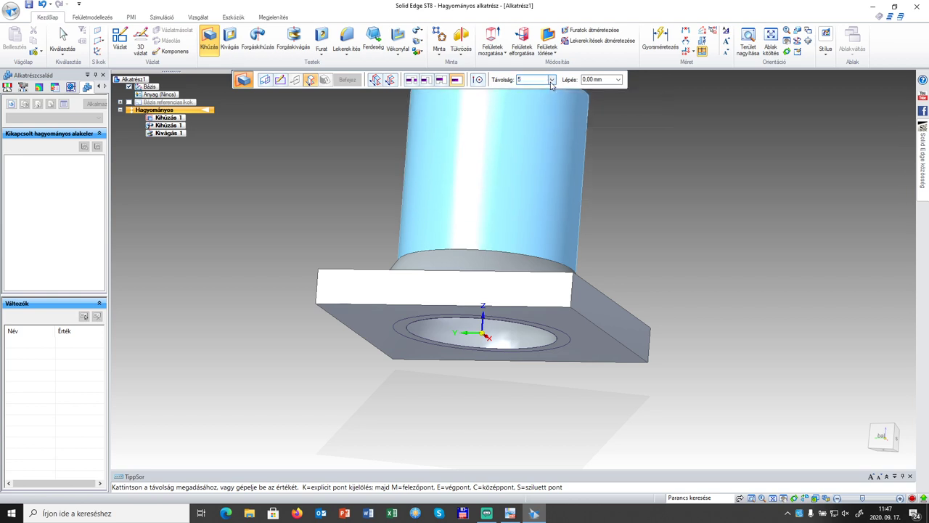
key(Return)
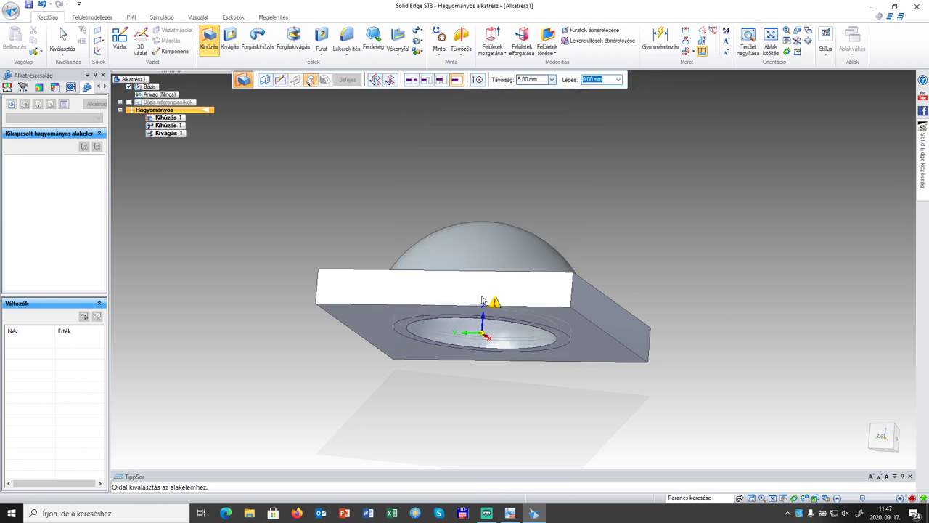
click(478, 414)
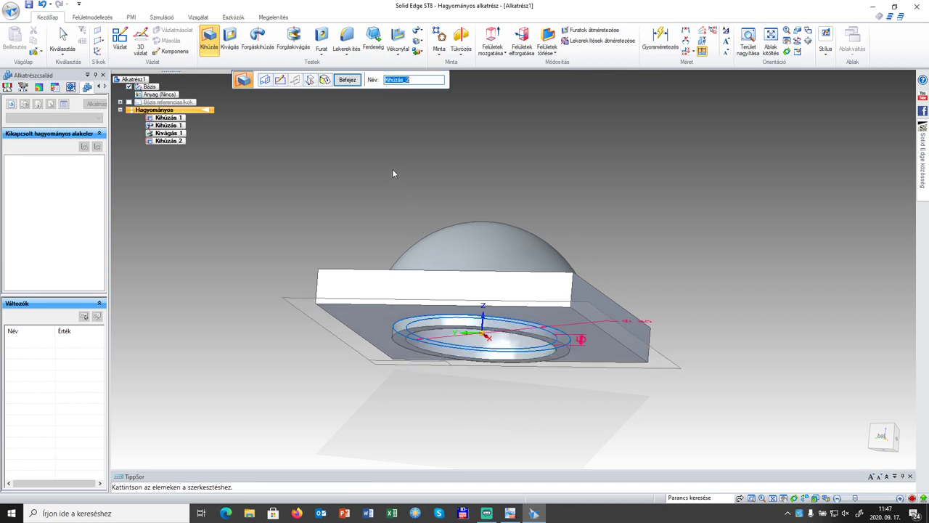
click(347, 79)
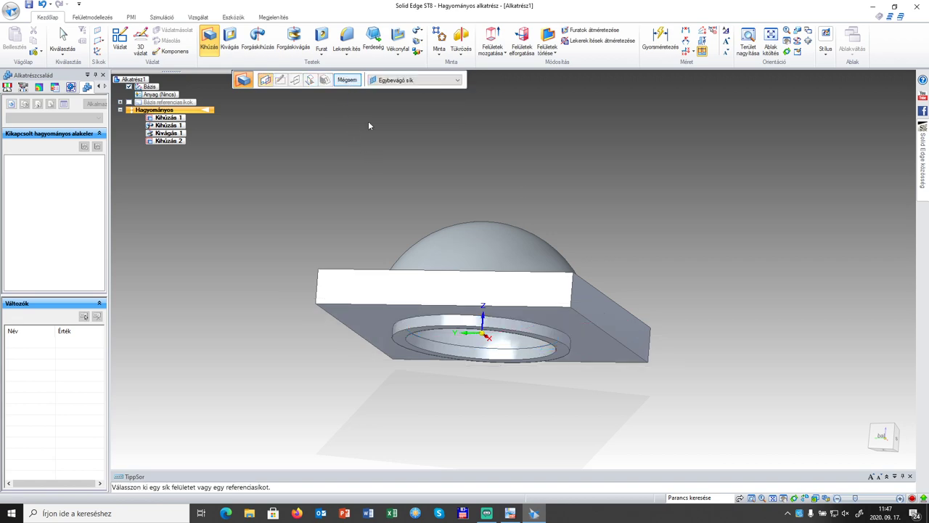
- Round the plate's four vertical corner edges with a 15 mm radius and finish the feature
middle_drag(790, 266, 690, 265)
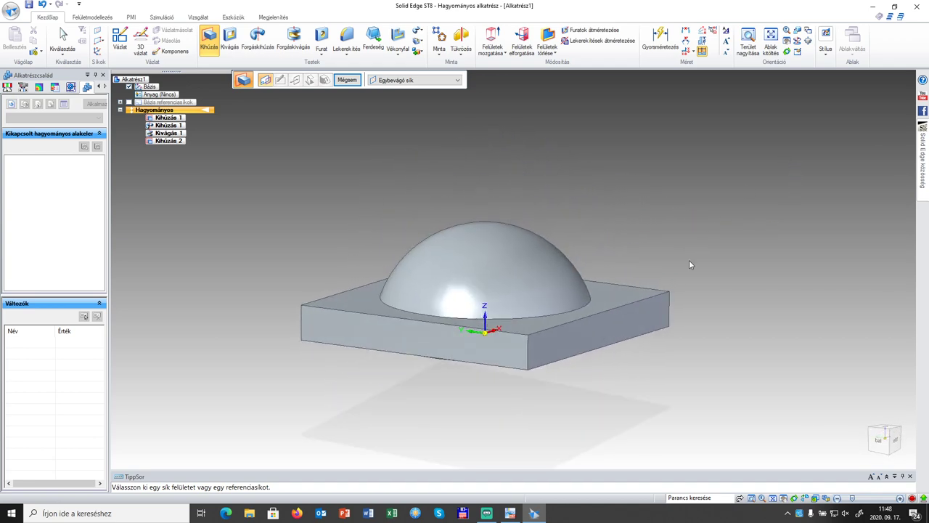
mouse_move(654, 360)
middle_down()
mouse_move(683, 273)
mouse_move(656, 319)
mouse_move(652, 371)
middle_up()
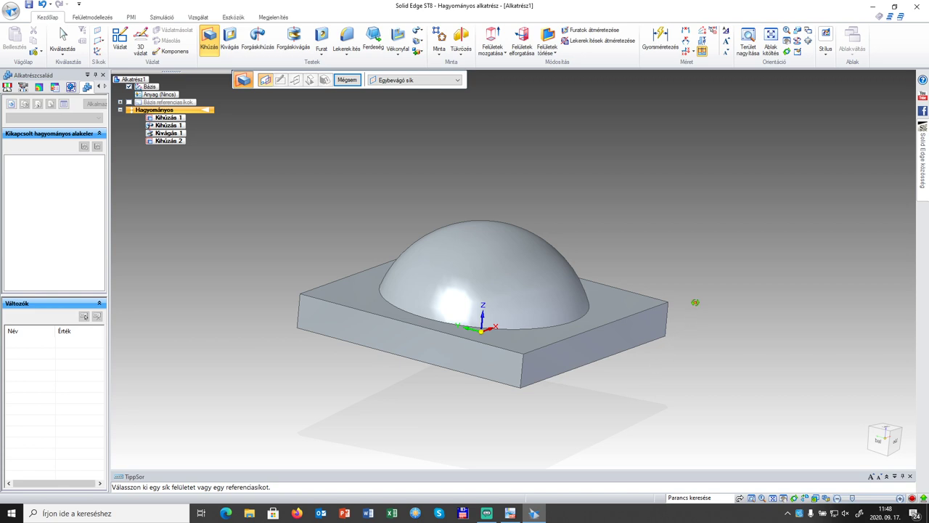
middle_drag(695, 302, 715, 197)
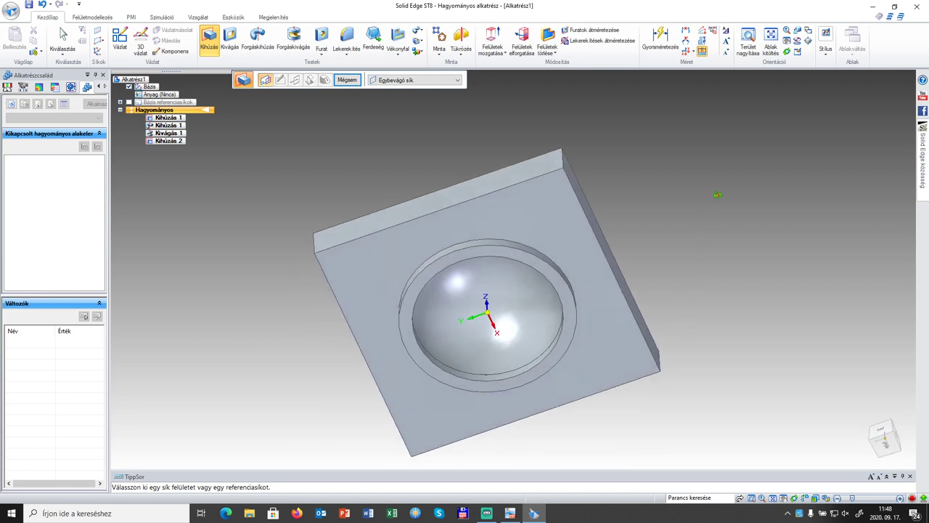
middle_drag(717, 195, 690, 321)
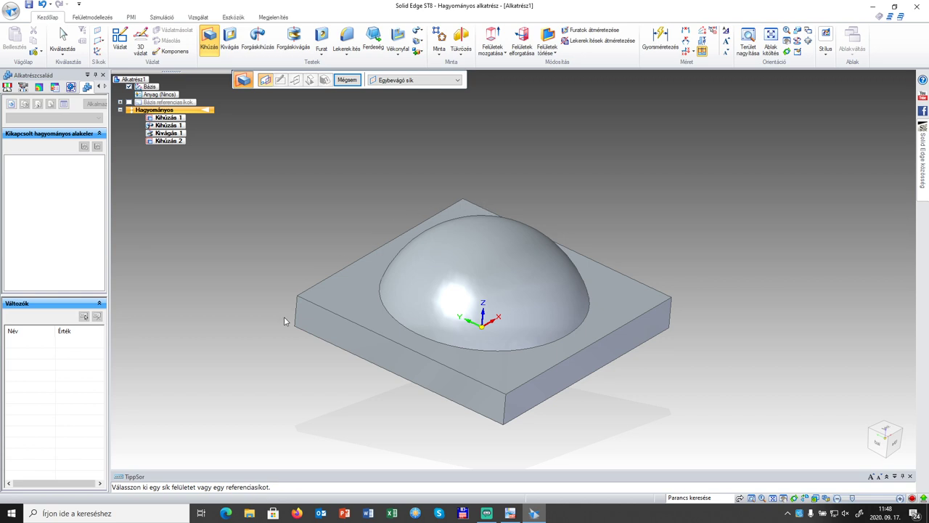
click(353, 40)
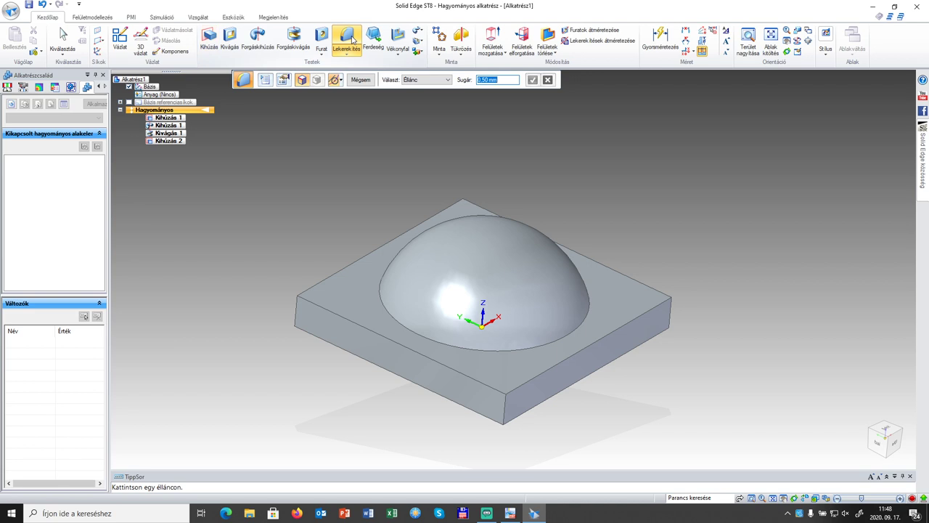
text(15)
key(Return)
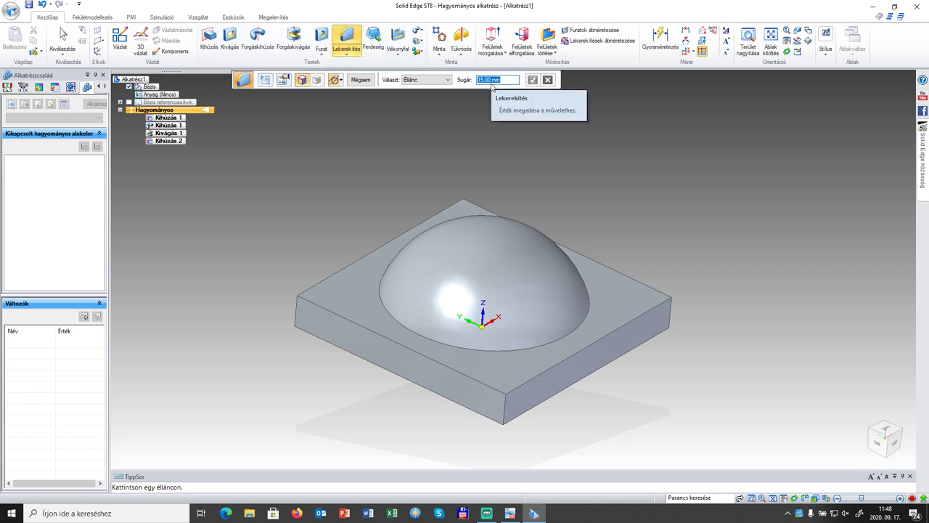
click(671, 320)
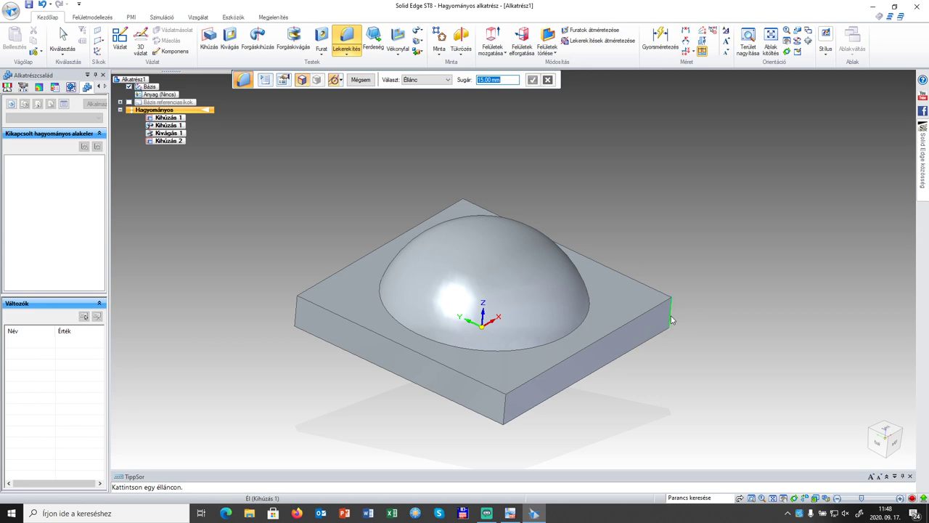
click(506, 411)
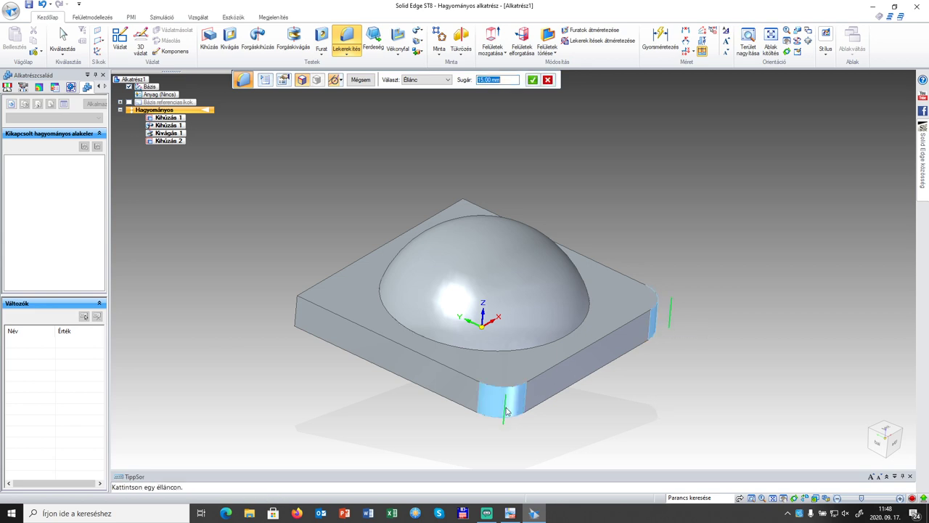
click(298, 316)
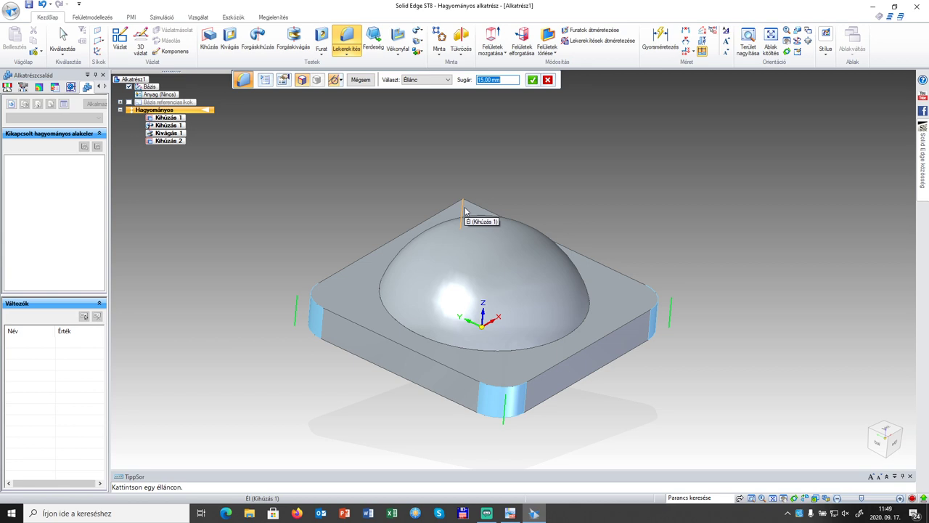
click(465, 211)
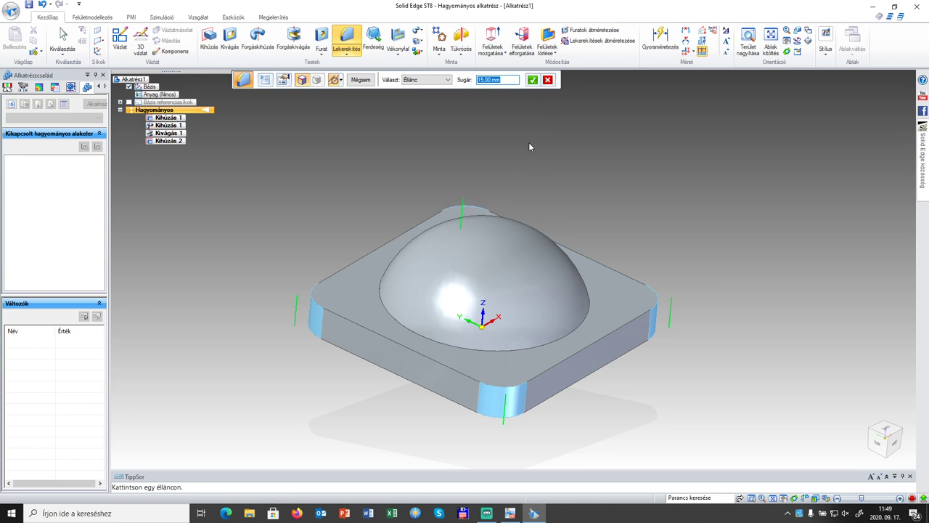
click(466, 207)
click(462, 210)
click(533, 80)
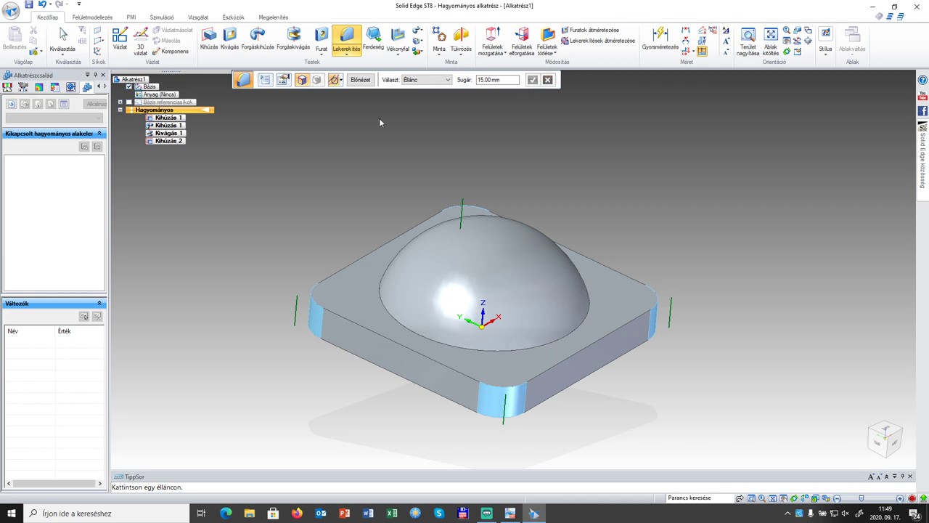
click(362, 81)
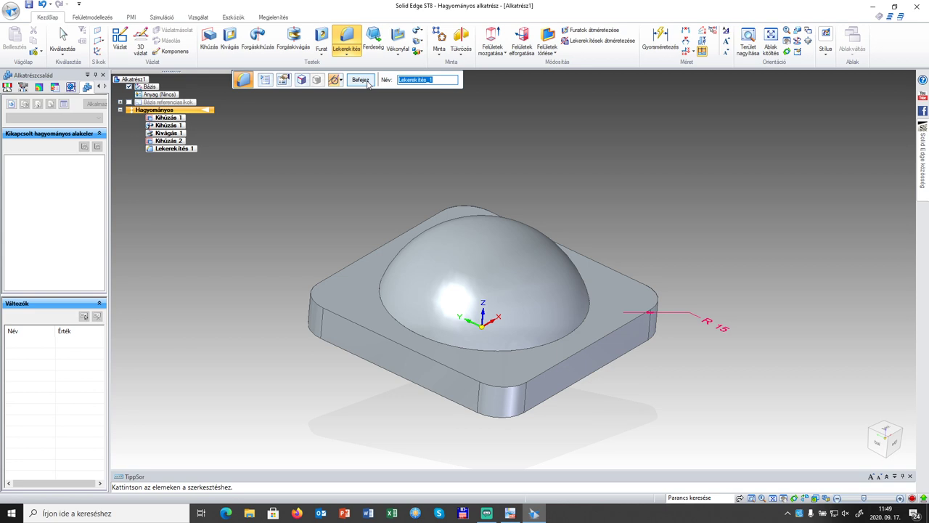
click(362, 79)
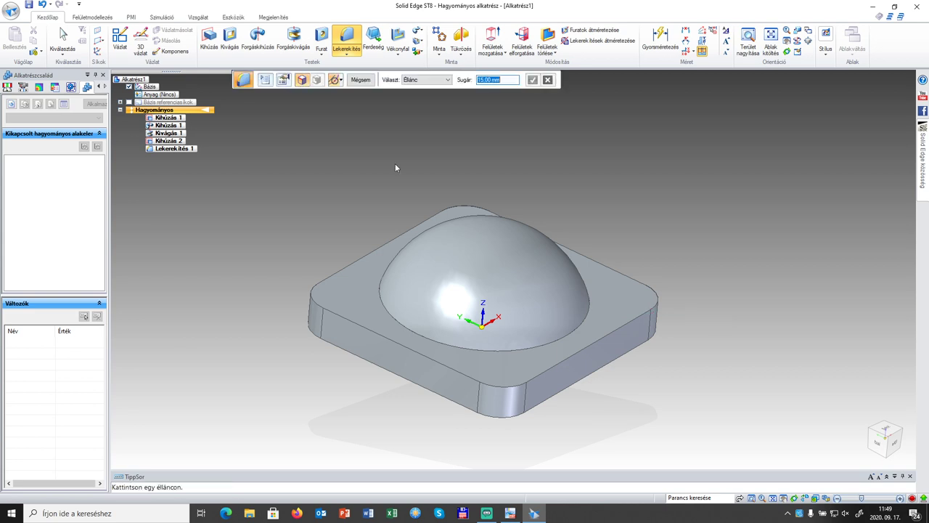
- Round the dome's base edge and the plate's upper outer edge chain with a 3 mm radius, and finish the feature
mouse_move(641, 191)
middle_down()
mouse_move(618, 189)
mouse_move(632, 263)
mouse_move(649, 201)
mouse_move(673, 201)
mouse_move(646, 207)
middle_up()
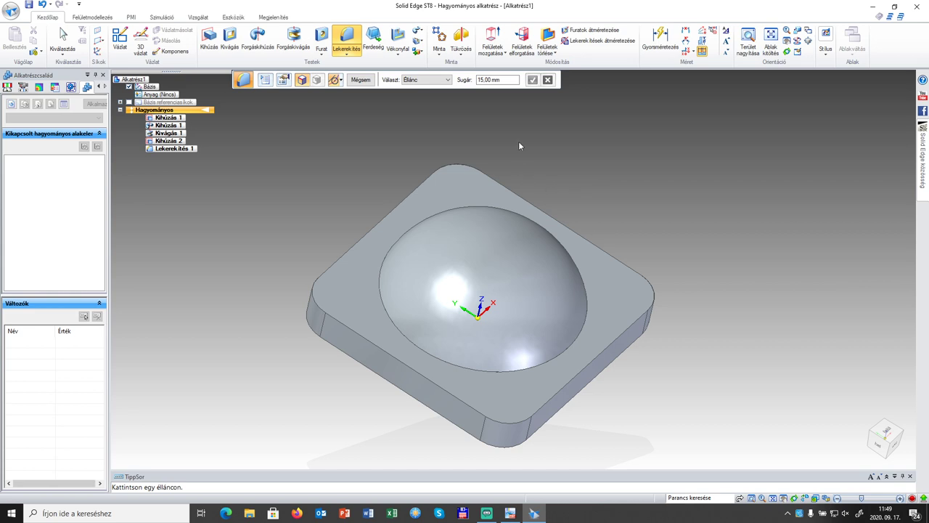
click(509, 80)
text(3)
key(Return)
click(588, 321)
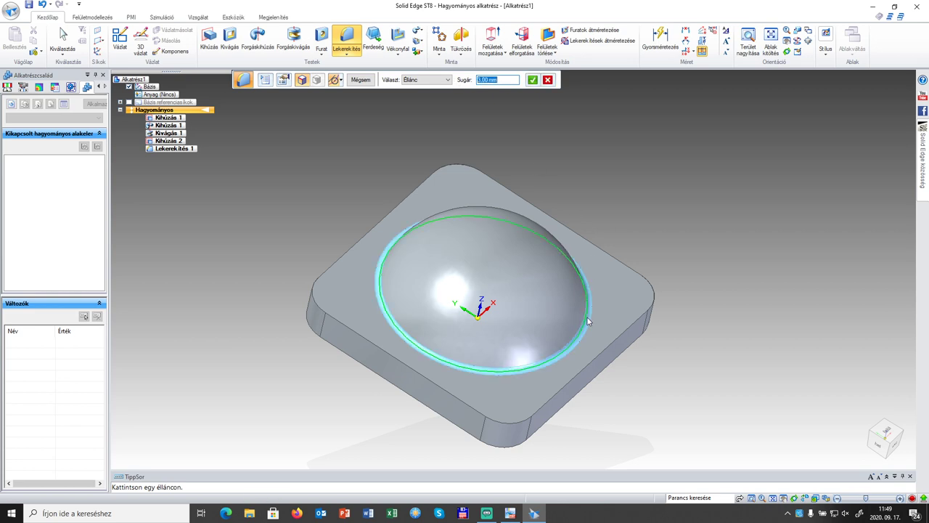
click(601, 356)
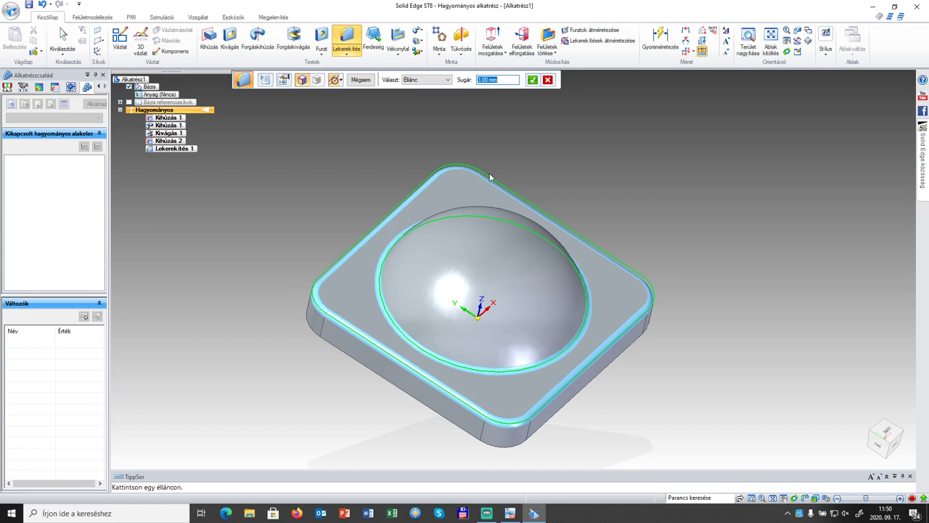
click(533, 81)
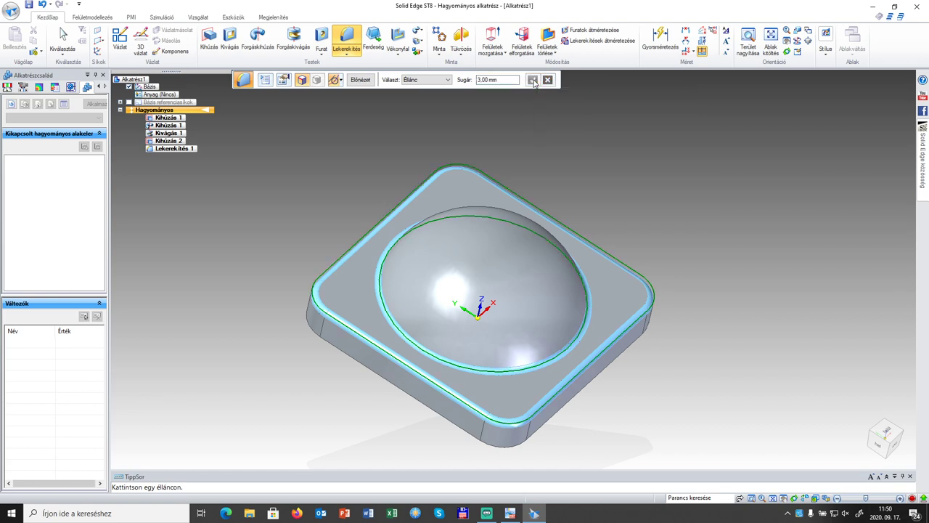
click(361, 80)
click(363, 80)
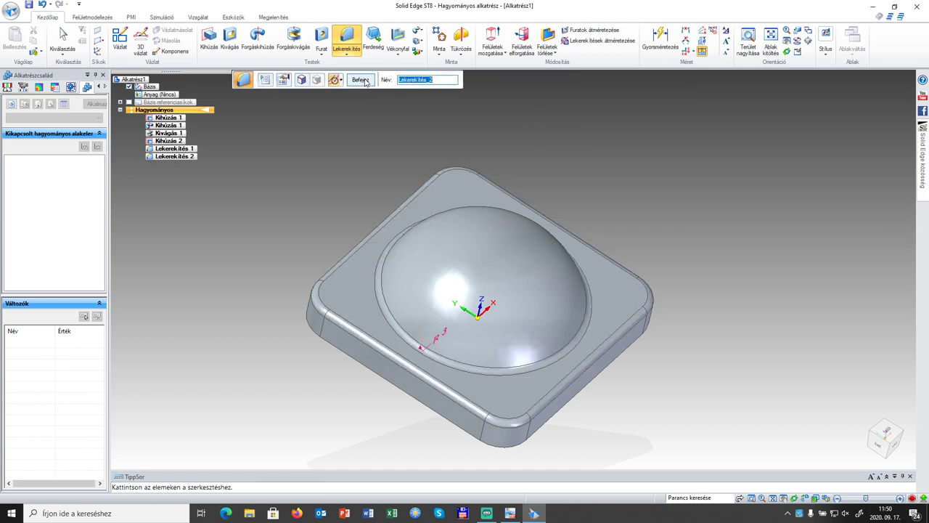
click(363, 80)
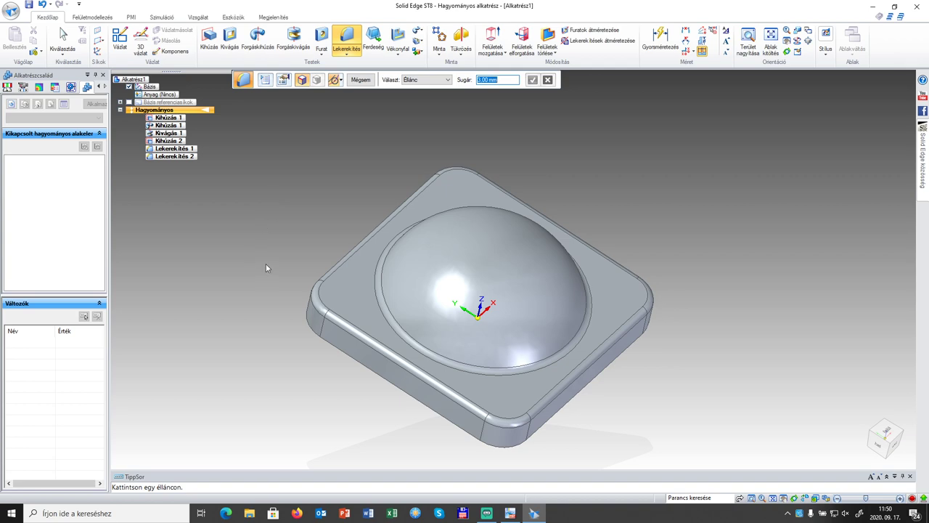
- Start a cut on the plate's underside and sketch a 13 mm diameter circle concentric with one rounded plate corner
middle_drag(266, 268, 393, 241)
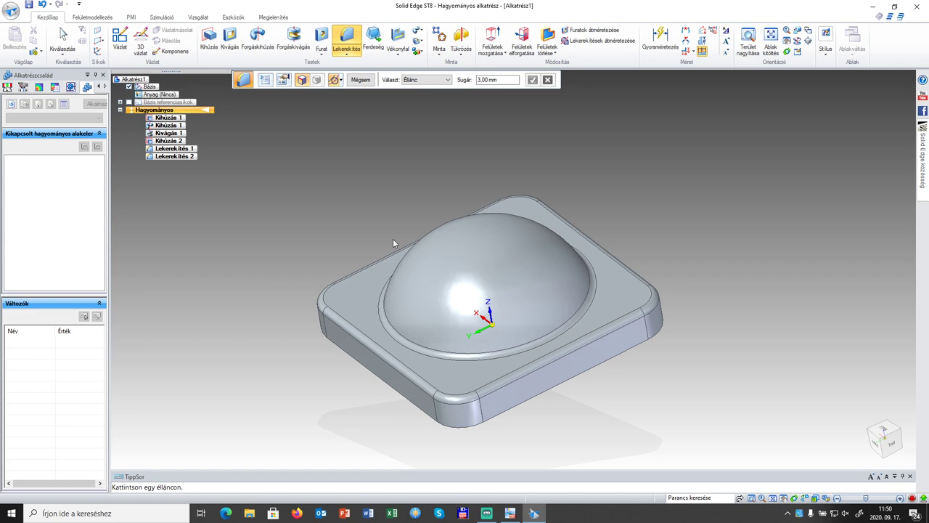
middle_drag(345, 248, 381, 136)
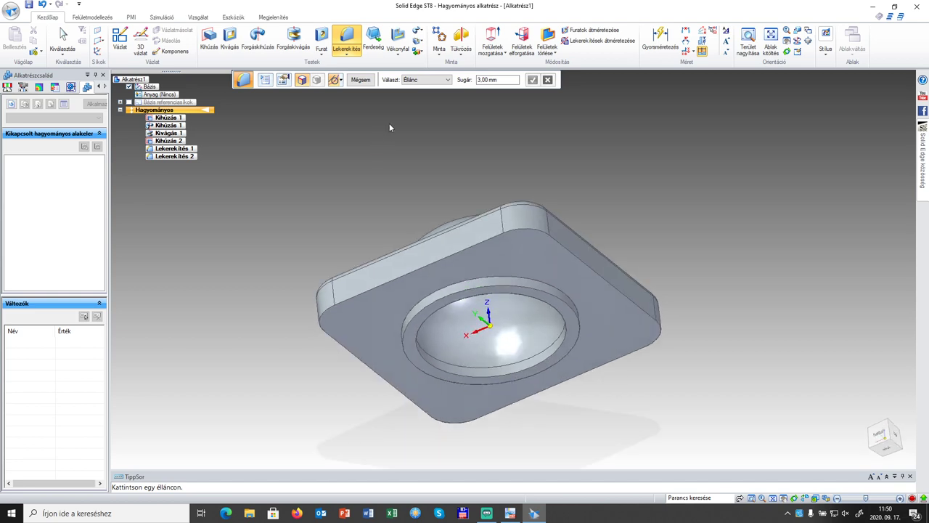
middle_drag(391, 123, 347, 216)
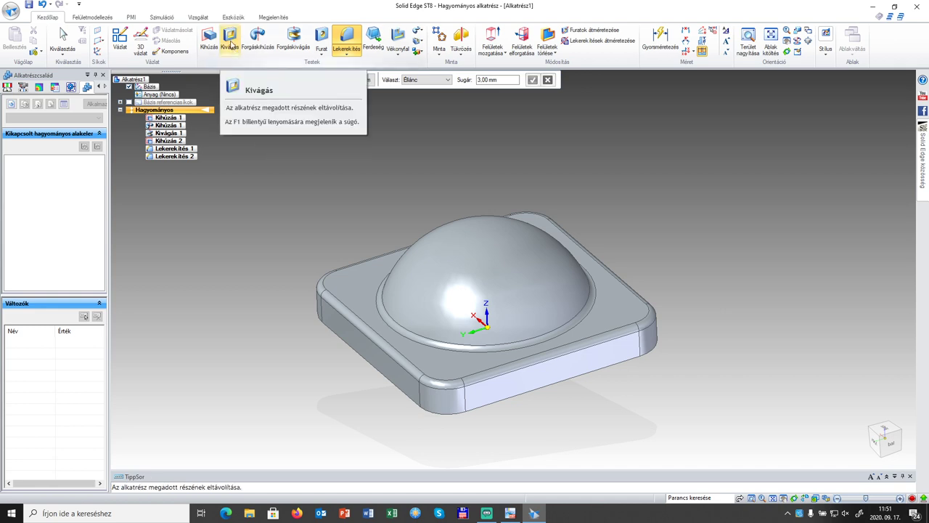
click(230, 45)
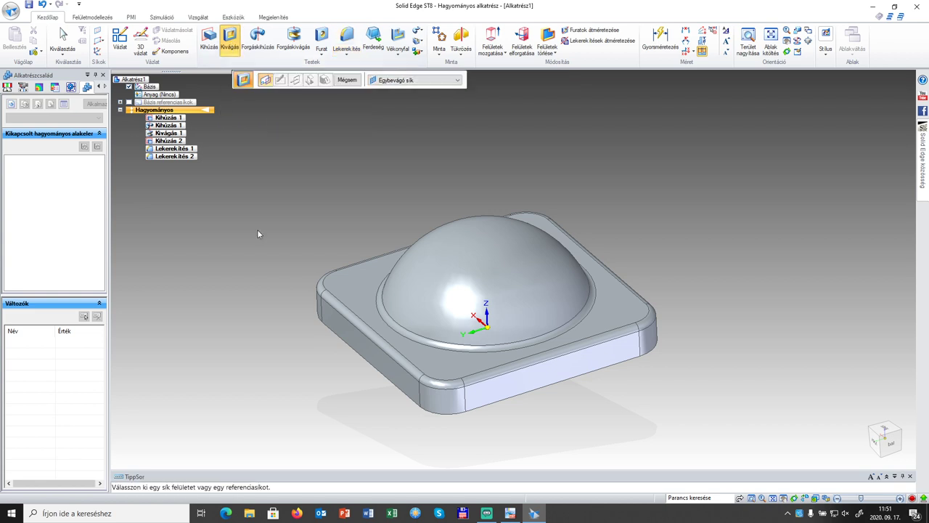
middle_drag(262, 276, 304, 153)
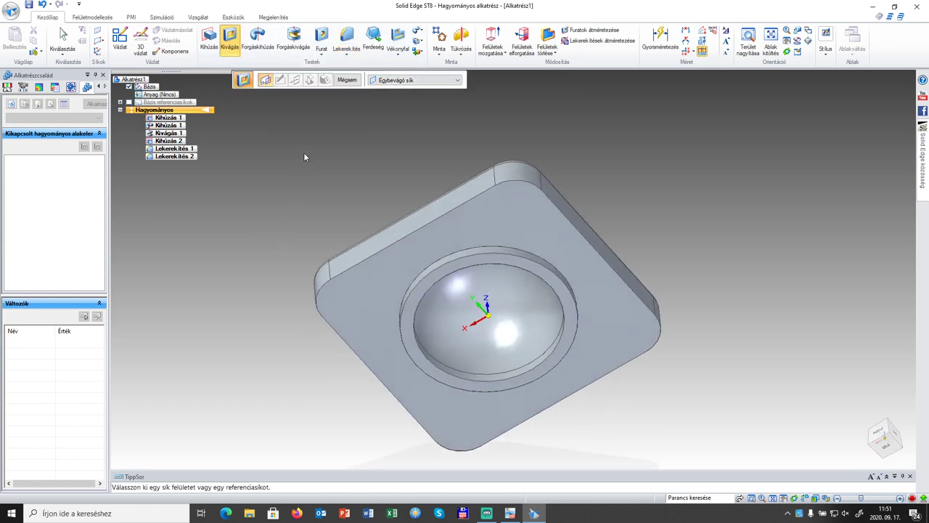
click(507, 219)
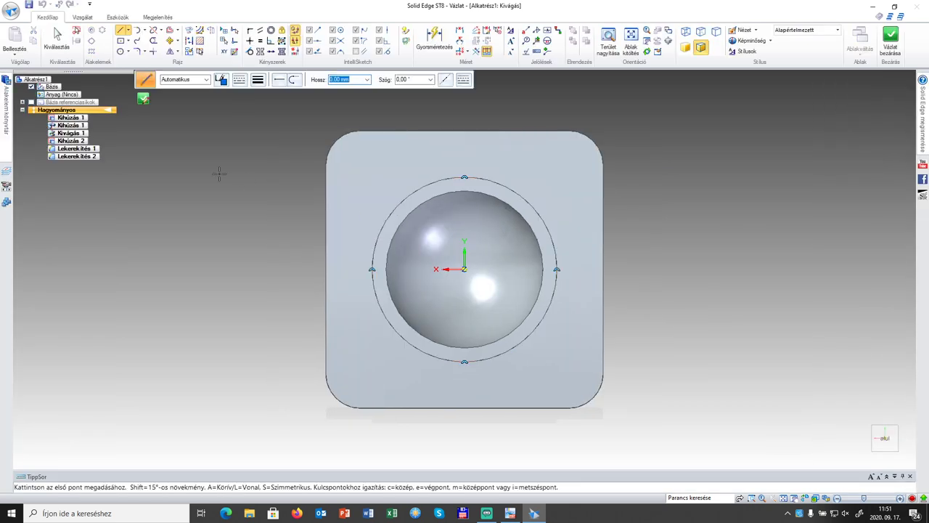
click(124, 54)
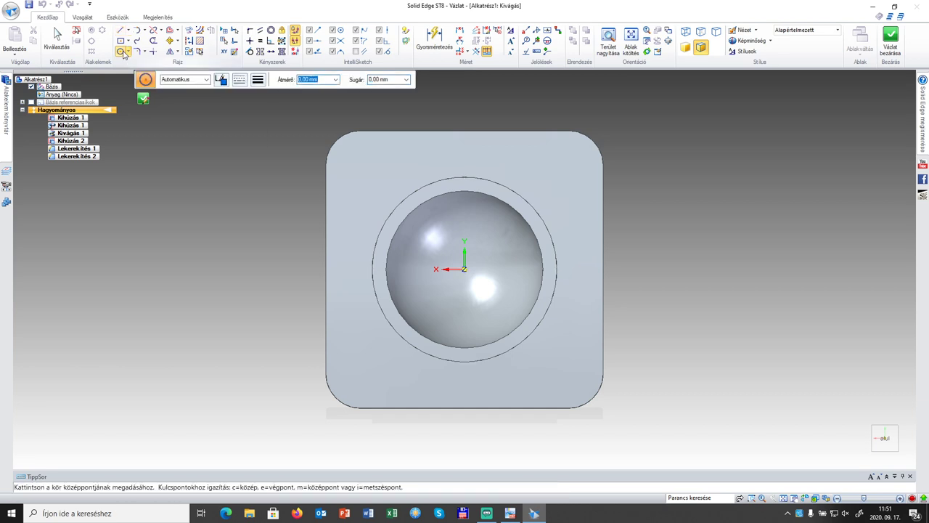
text(13)
key(Return)
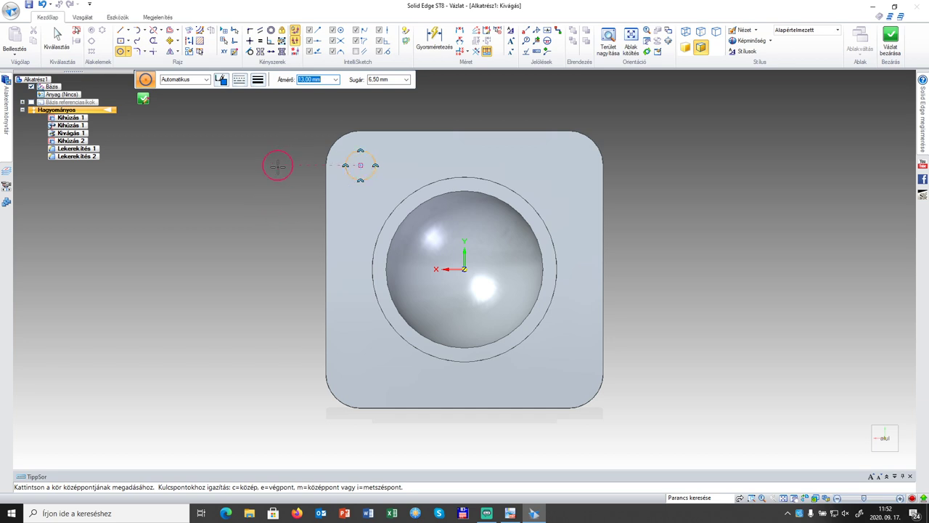
- Dimension the corner circle's diameter with Smart Dimension, placing the label beside the circle, and accept the value
click(438, 36)
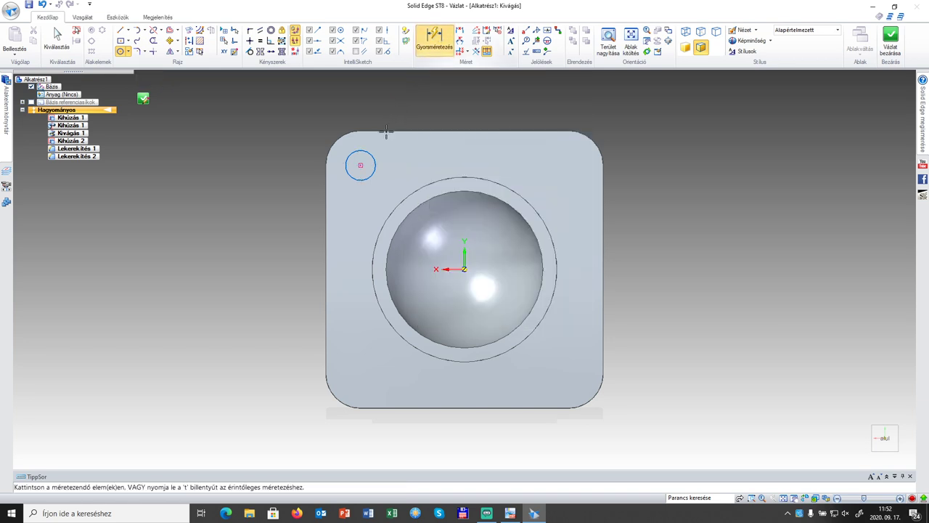
click(369, 153)
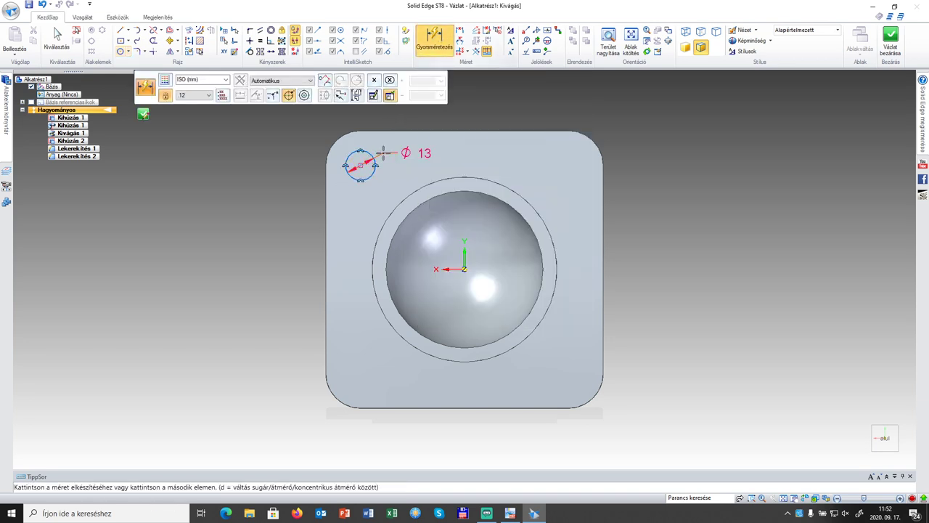
click(384, 152)
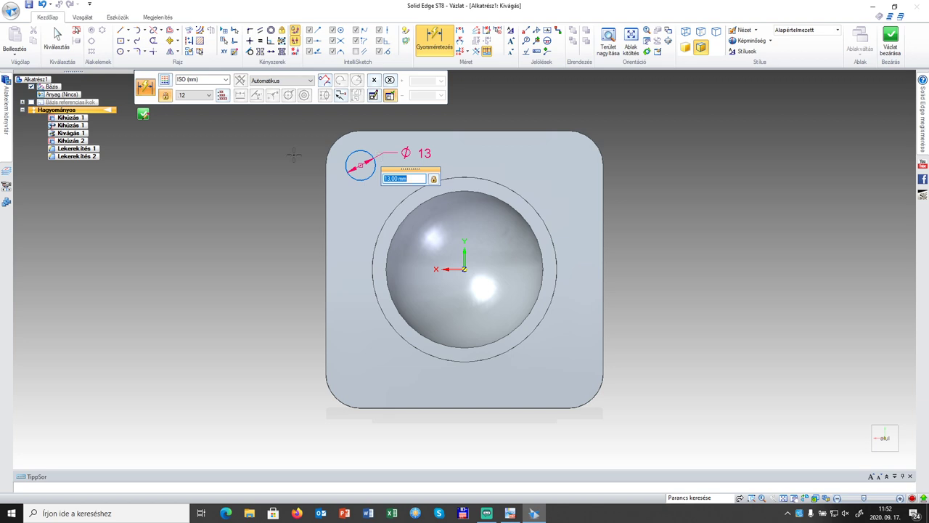
key(Return)
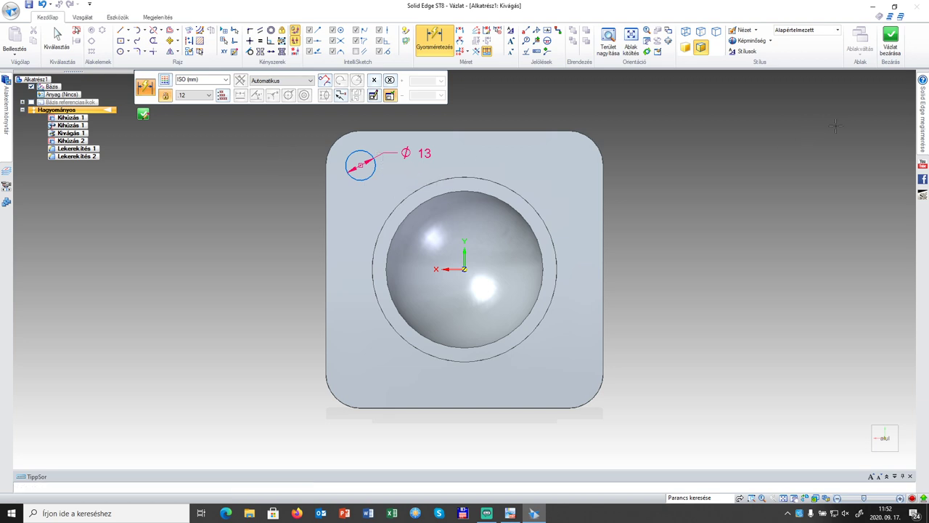
- Close the circle sketch, cut it through the whole plate with the Through All extent, and finish the feature
click(891, 40)
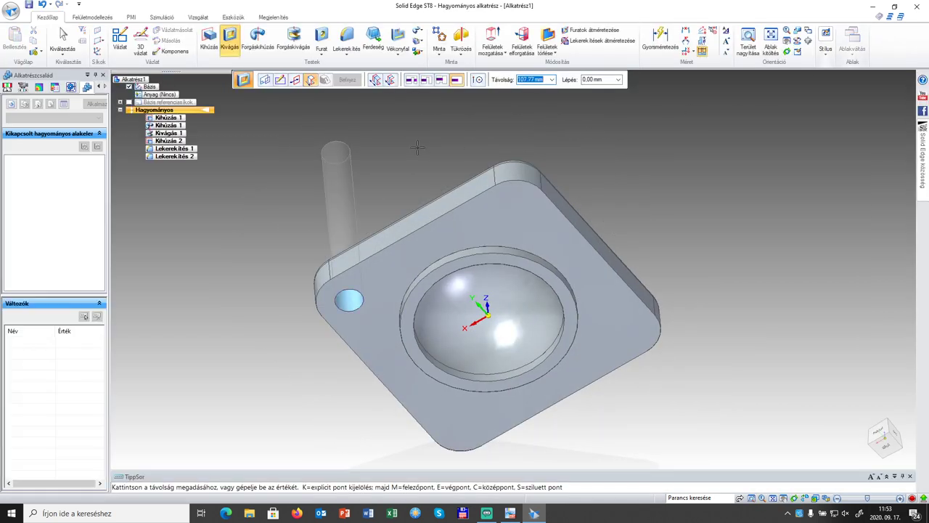
middle_drag(418, 147, 631, 176)
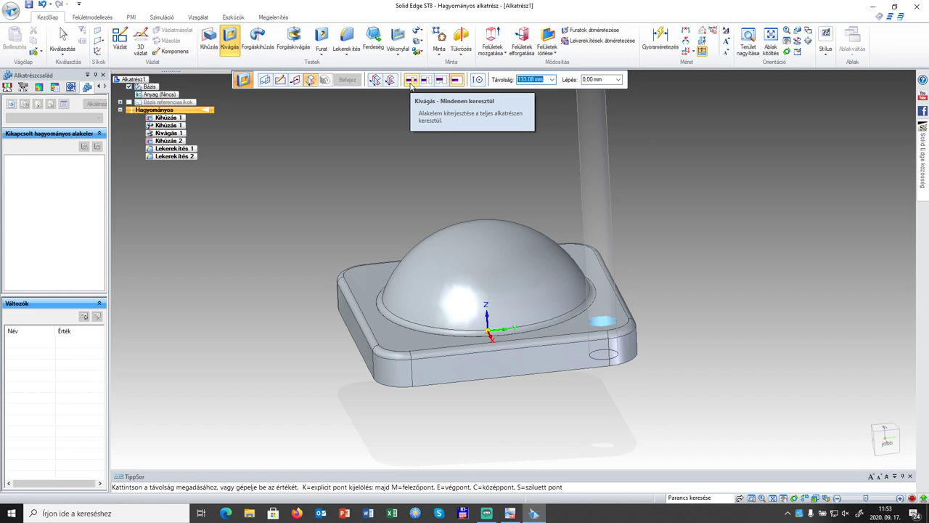
click(411, 80)
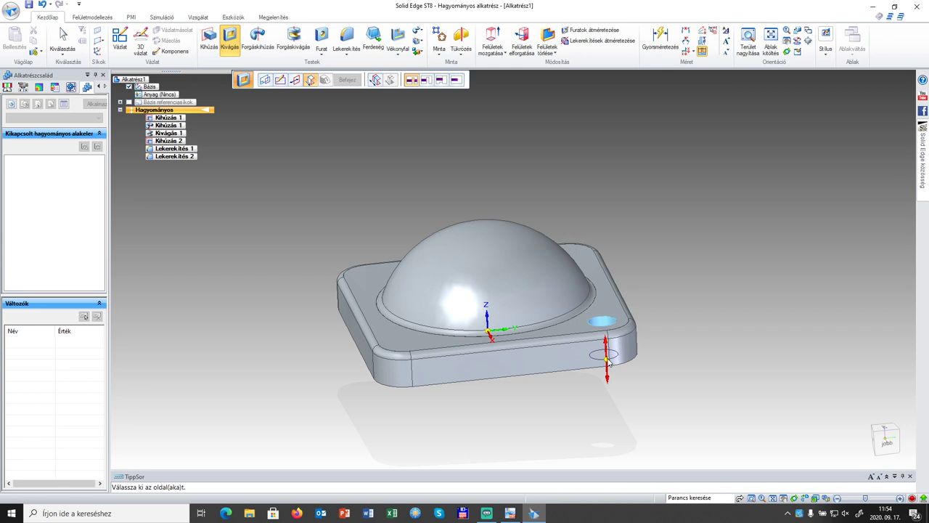
click(672, 272)
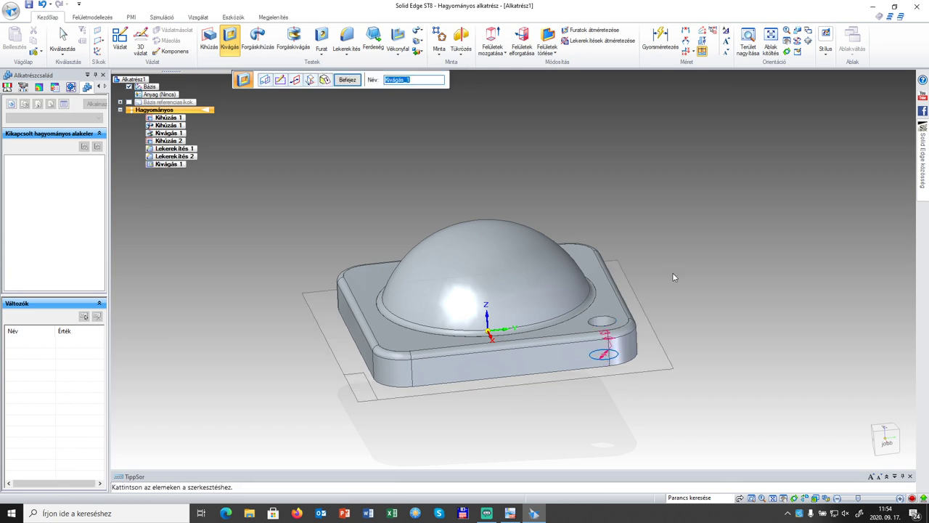
middle_drag(694, 334, 607, 327)
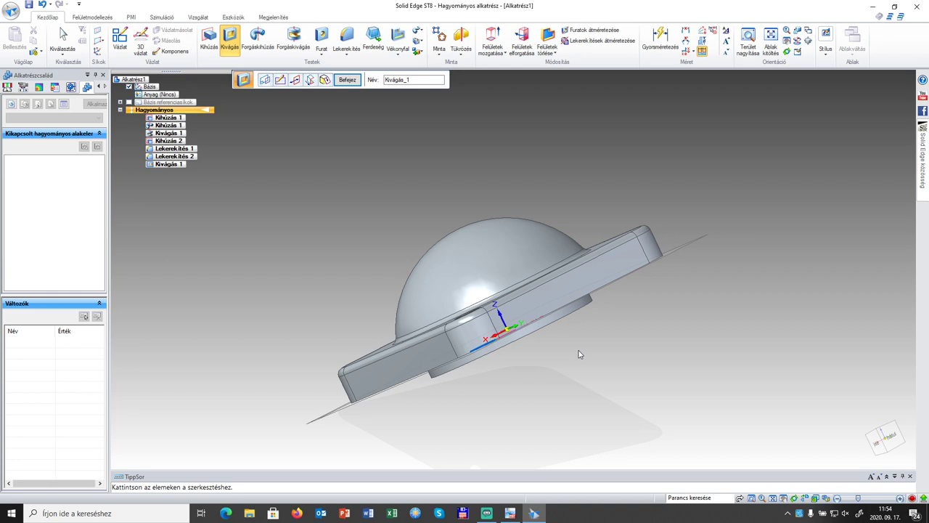
middle_drag(563, 354, 620, 384)
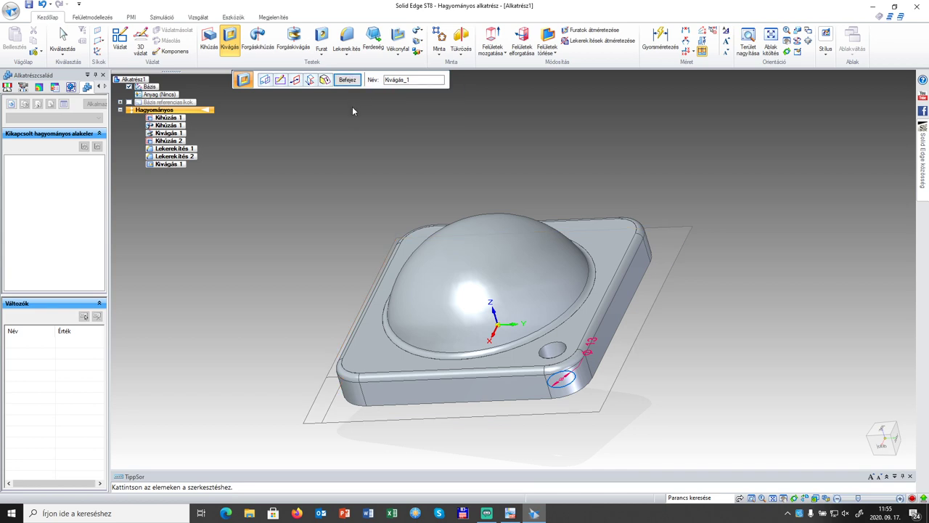
click(350, 80)
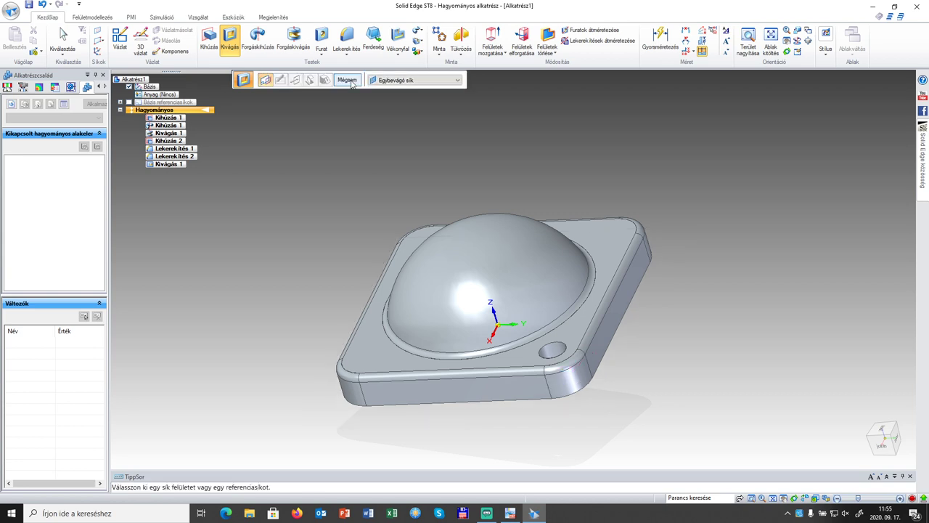
- Start a cut sketch on the plate's upper face, draw a 28 mm diameter circle concentric with the corner hole, and dimension its diameter
click(573, 329)
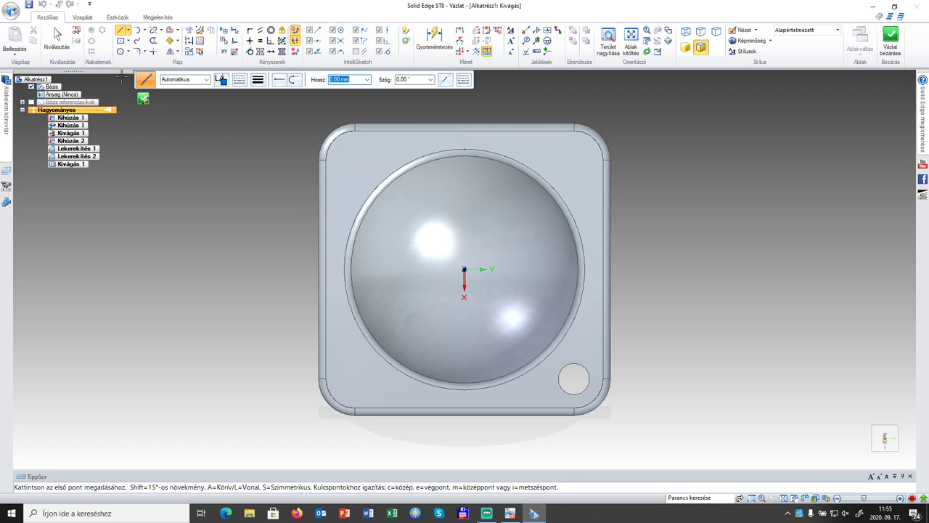
click(121, 52)
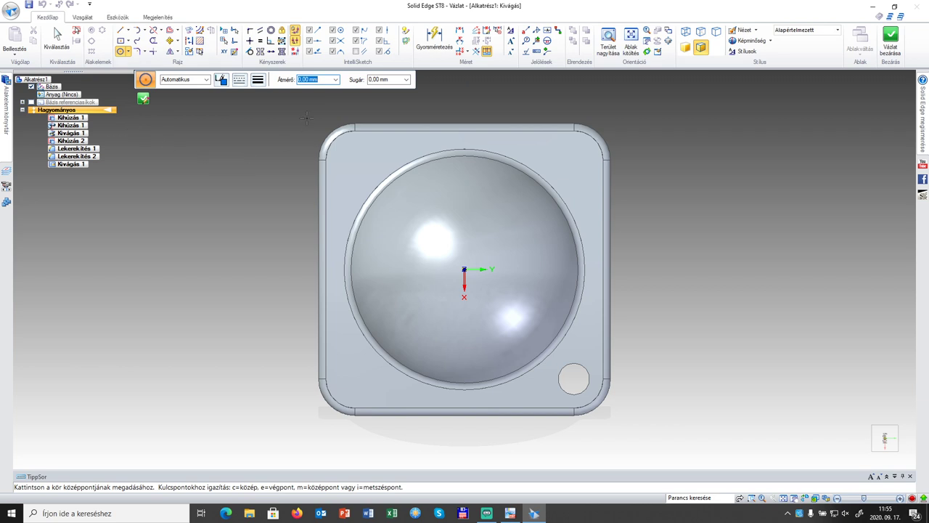
text(28)
key(Return)
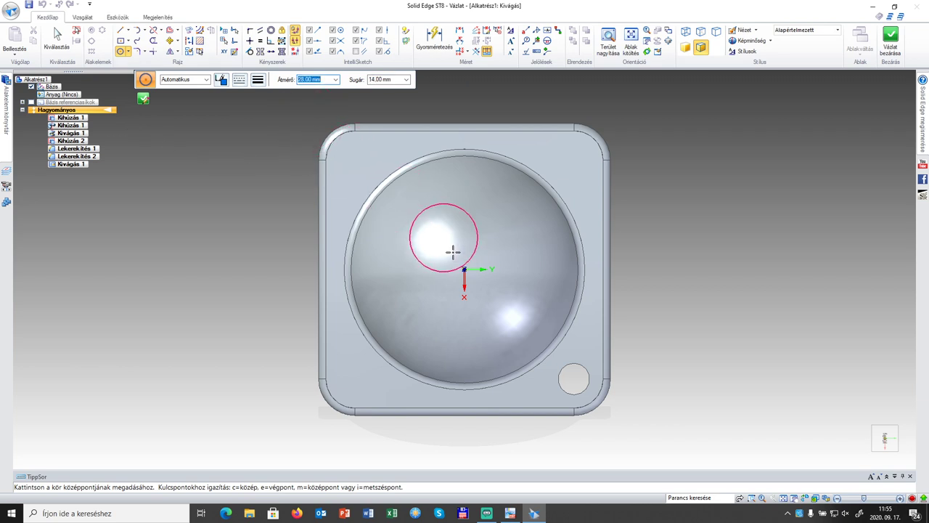
click(574, 378)
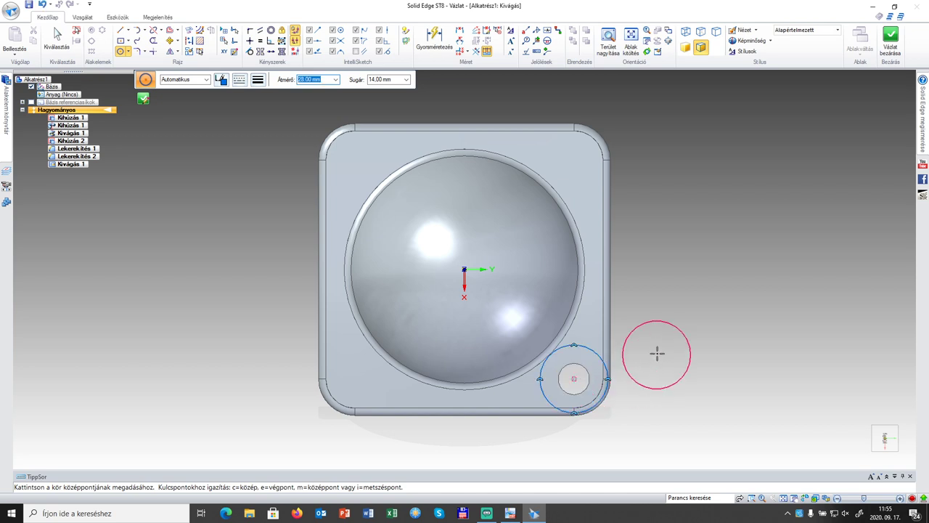
click(434, 38)
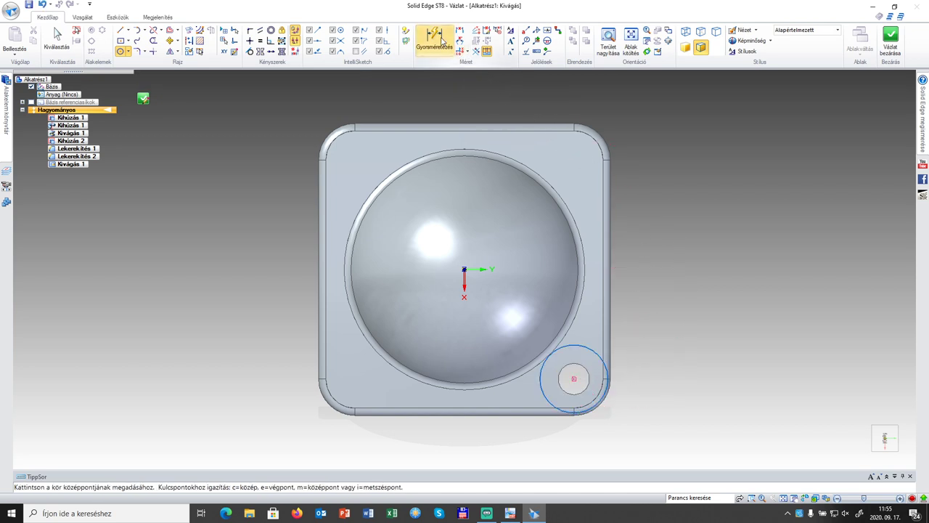
click(564, 346)
click(524, 334)
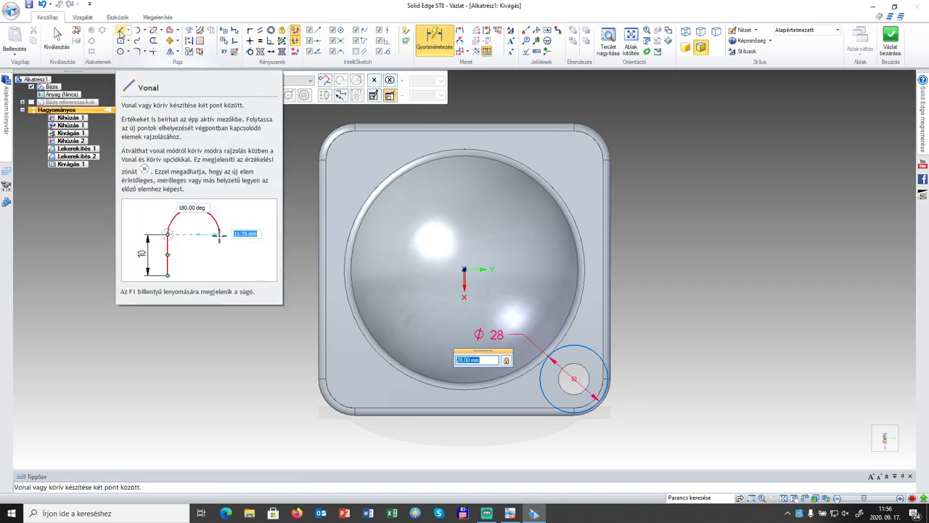
- Draw four connected lines around the plate corner between the circle's upper and left quadrant points, the last two about 44 mm and 25 mm long
click(122, 31)
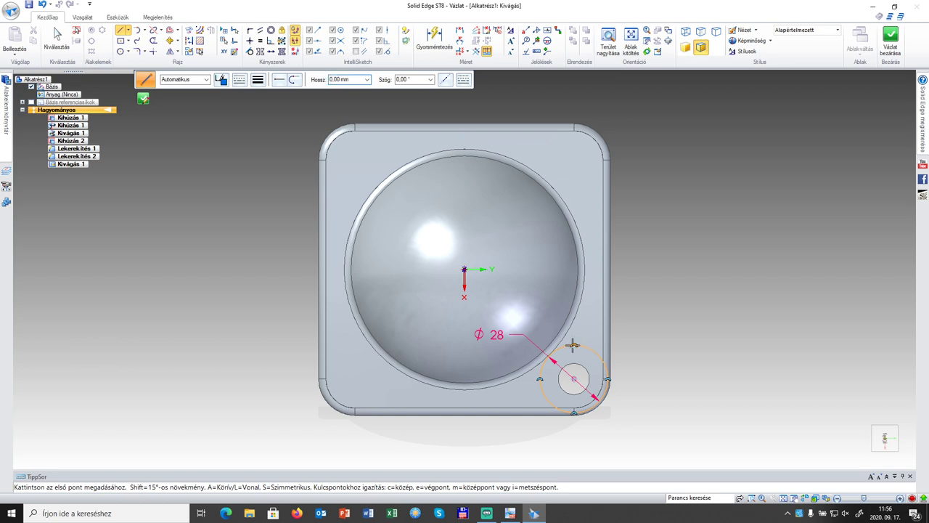
click(573, 345)
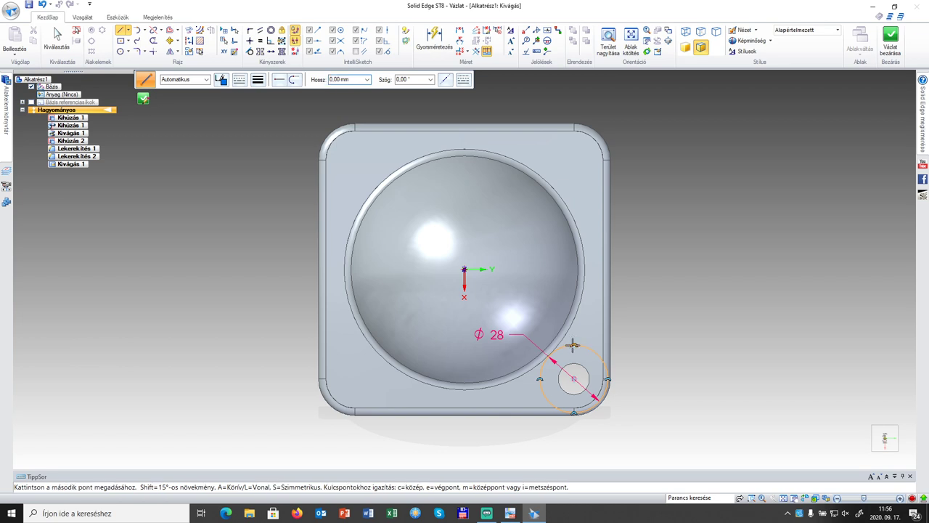
click(647, 344)
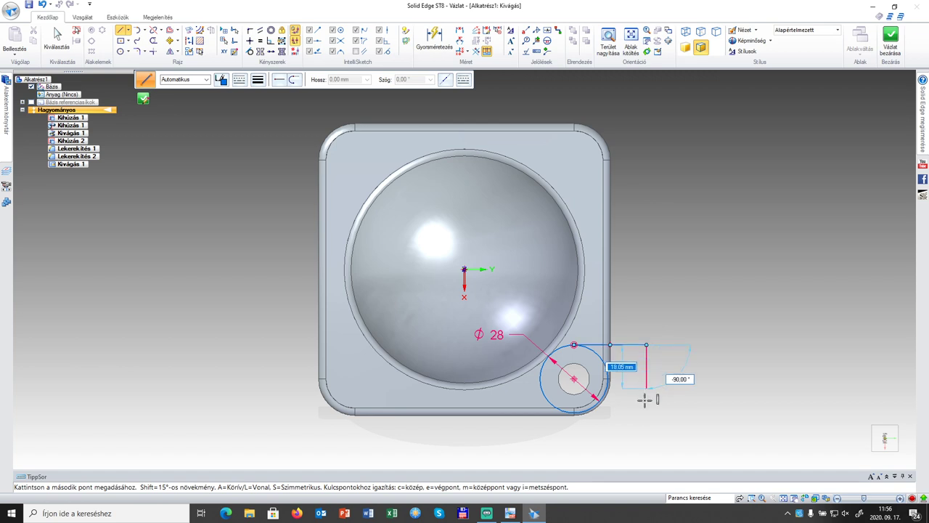
click(646, 438)
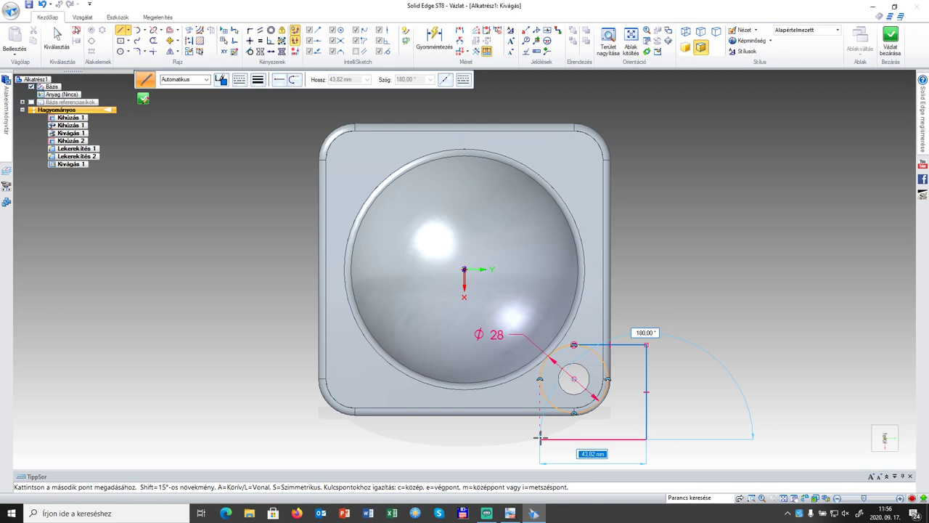
click(540, 438)
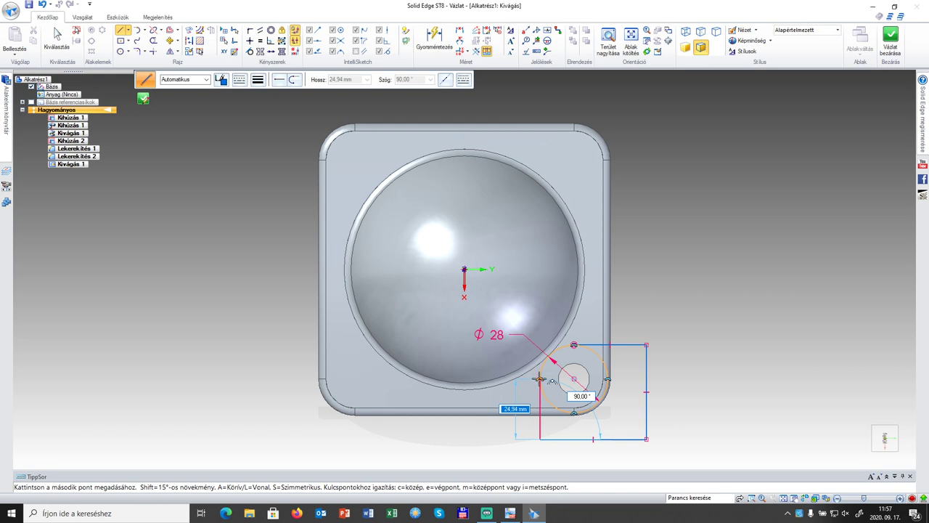
click(540, 379)
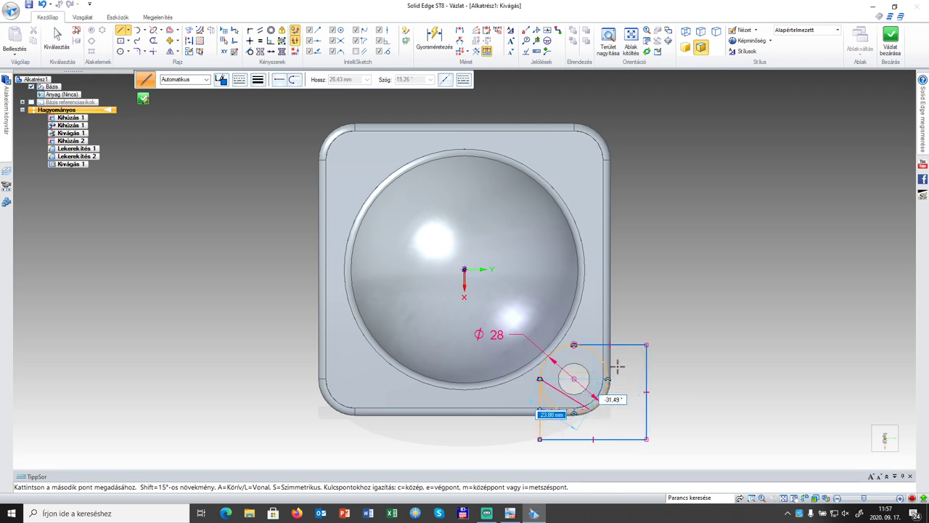
right_click(684, 292)
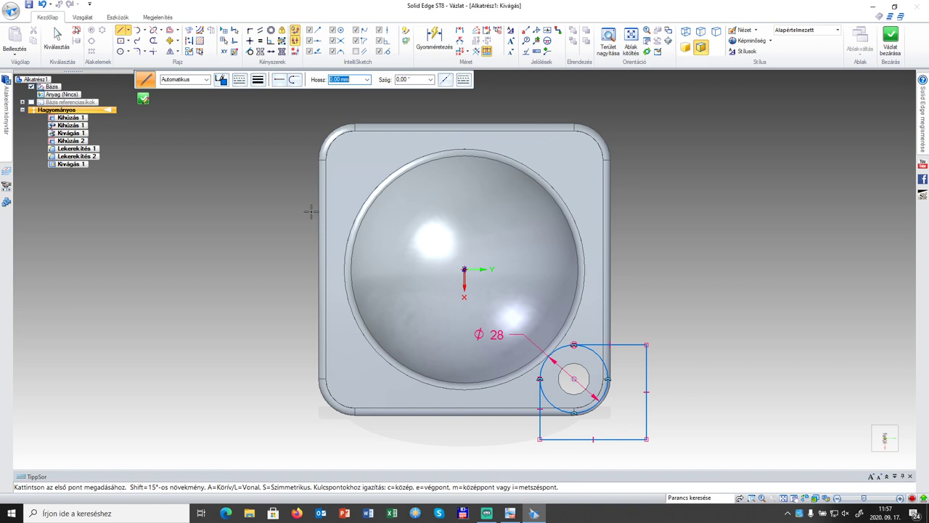
- Trim away the circle's arc inside the line outline to leave one closed profile around the corner hole, and close the sketch
click(153, 41)
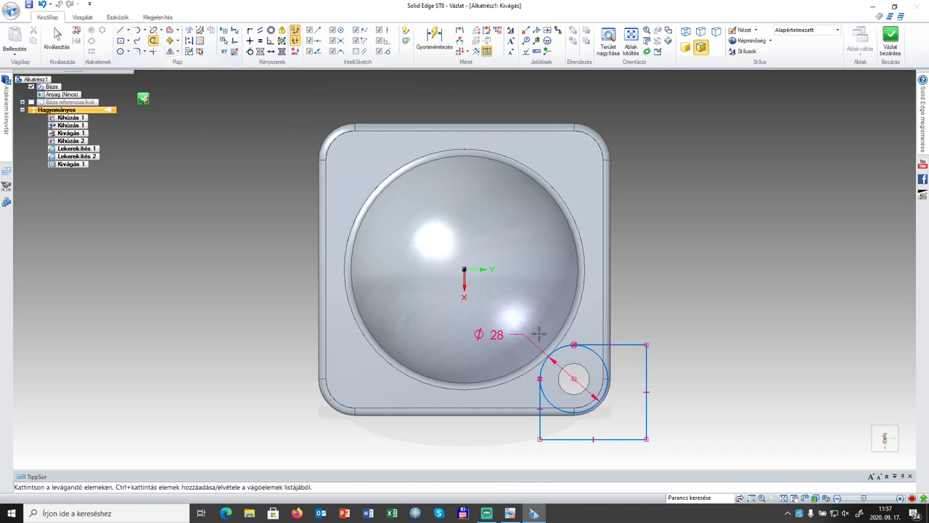
click(594, 354)
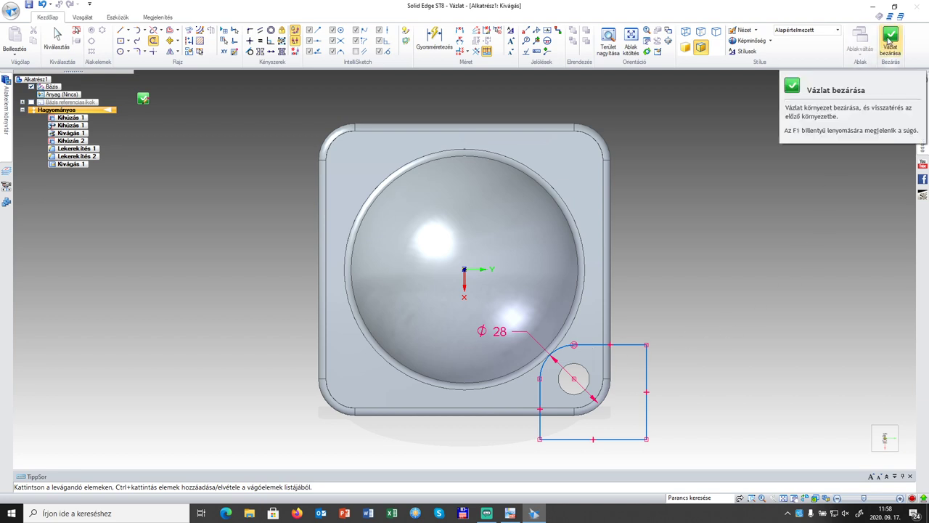
click(888, 40)
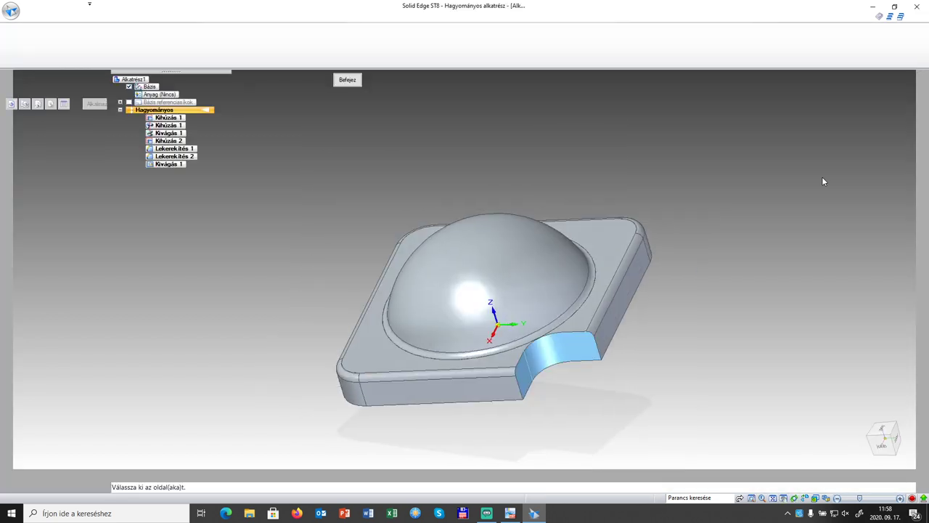
- Cut the corner profile around the hole down into the plate with a finite extent of 1 mm and finish the recess
click(824, 182)
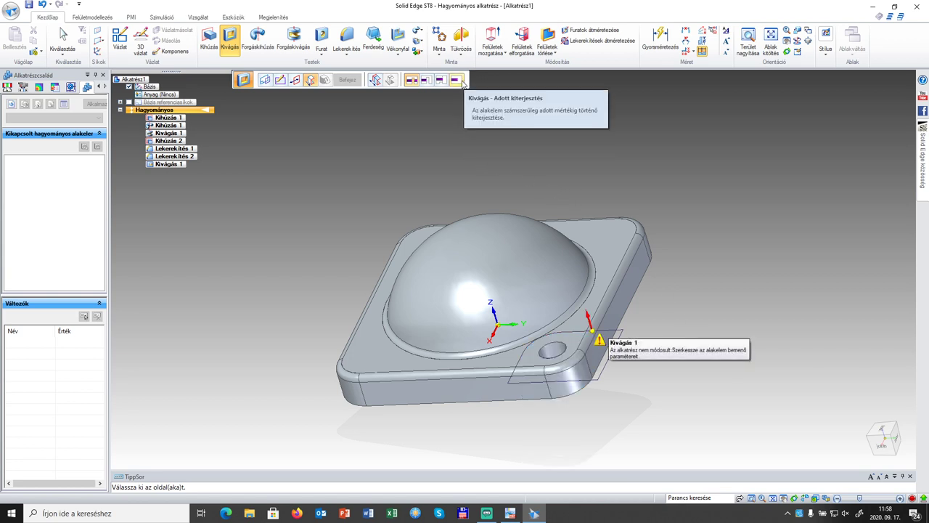
click(463, 82)
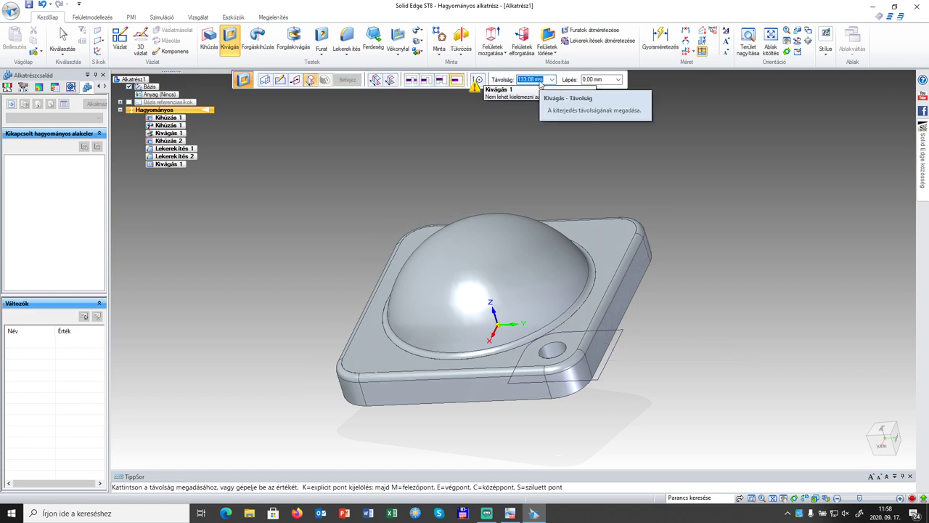
text(1)
key(Tab)
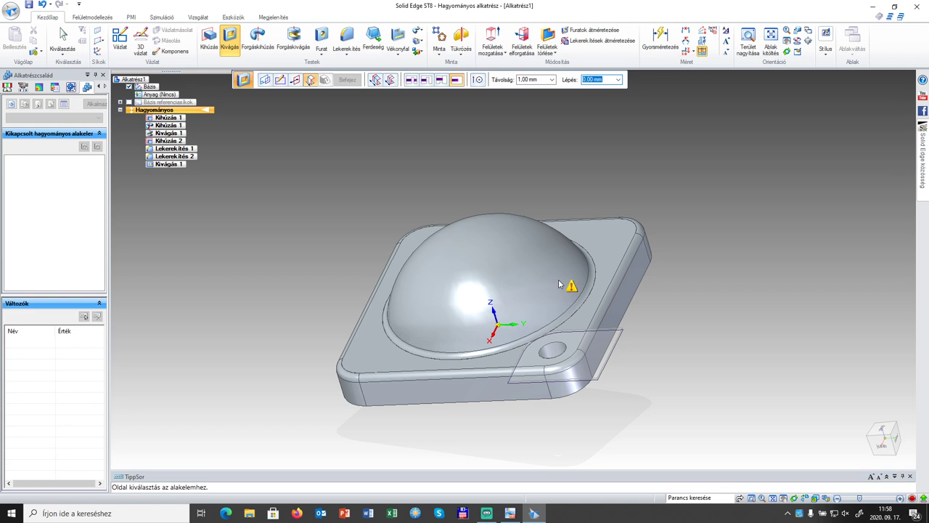
mouse_move(559, 284)
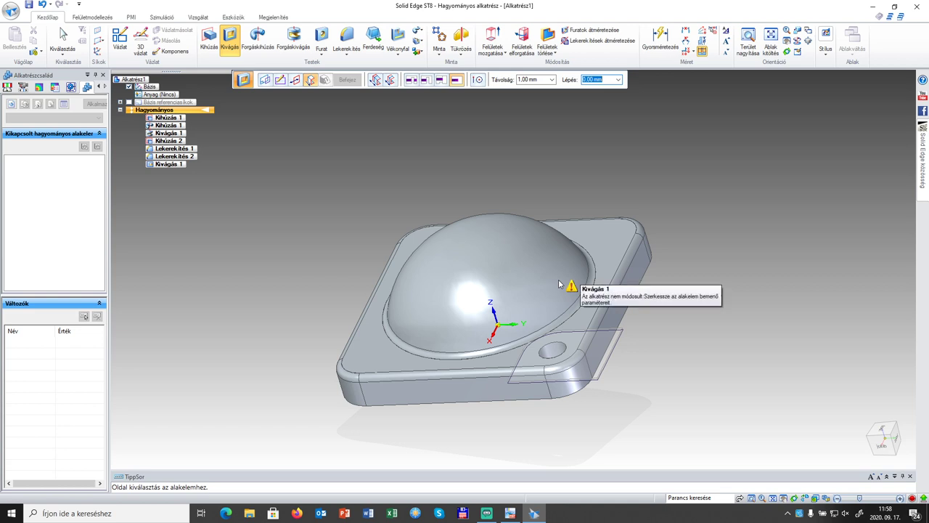
click(679, 406)
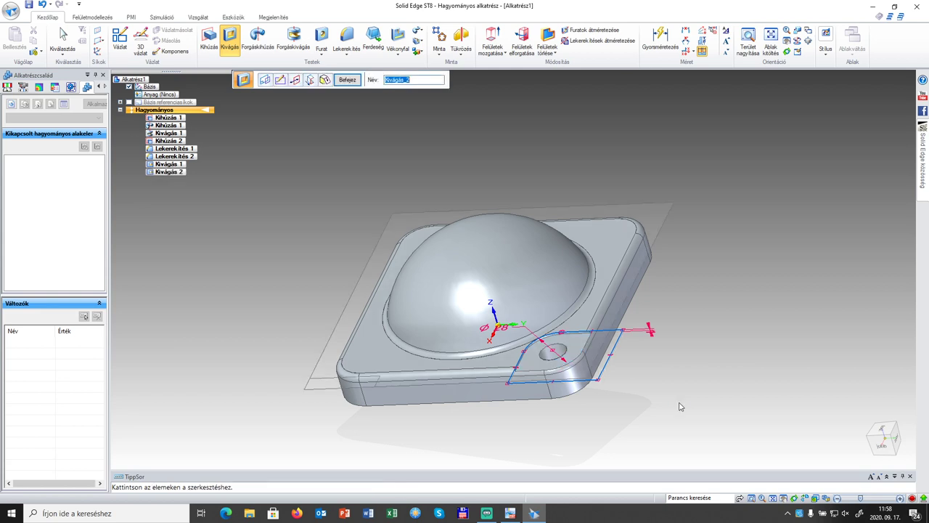
click(354, 81)
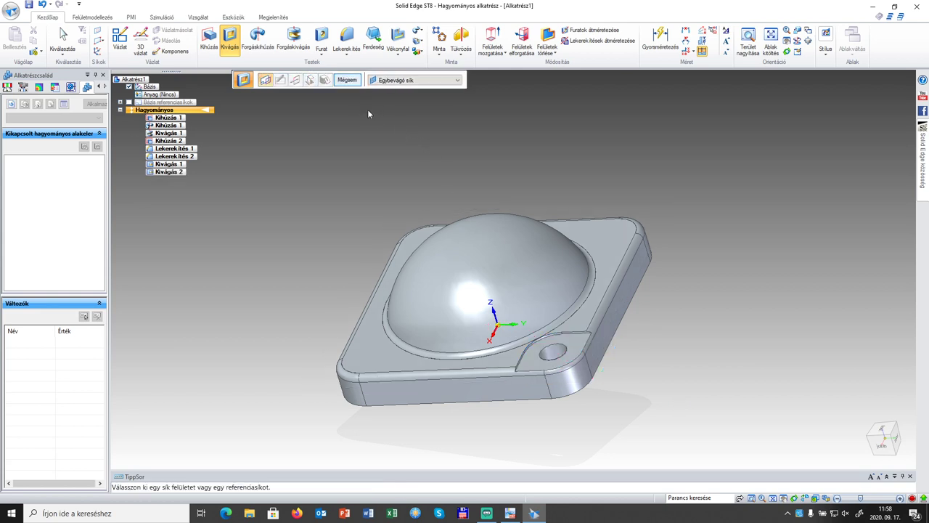
- Start a feature pattern of the corner hole cut and the corner recess cut, with the plate's flat underside as the pattern plane
middle_drag(657, 272, 679, 336)
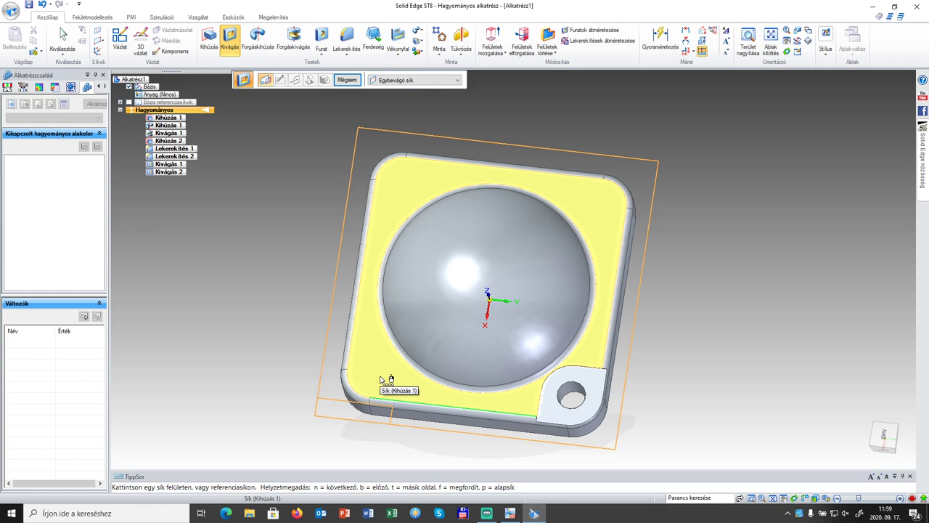
middle_drag(307, 380, 205, 273)
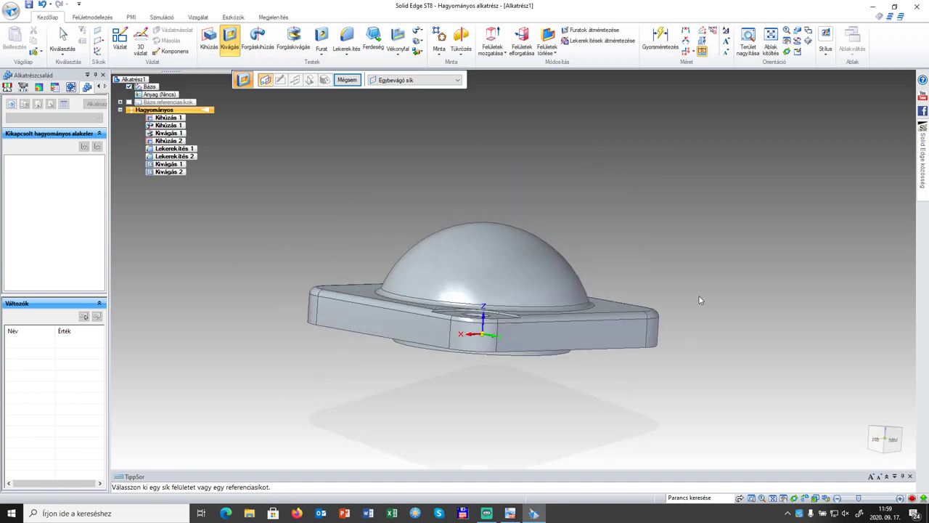
middle_drag(697, 279, 699, 336)
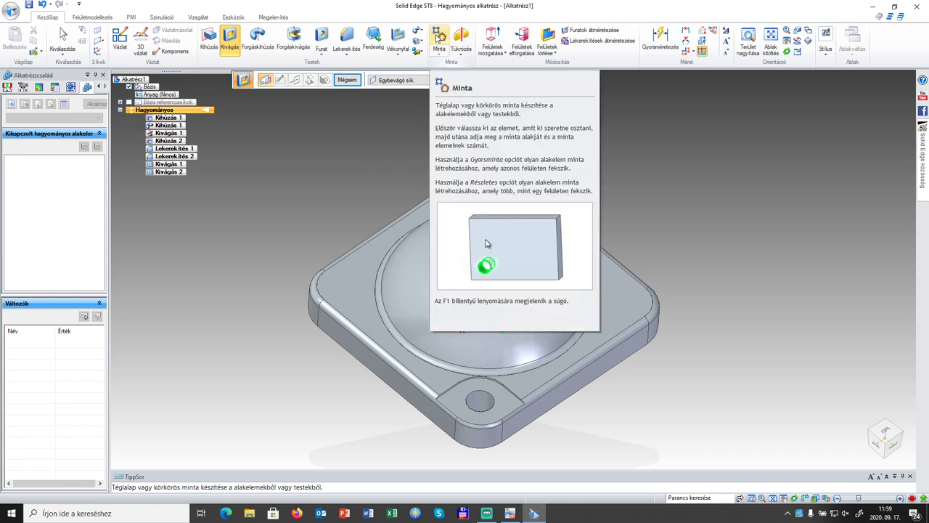
click(438, 34)
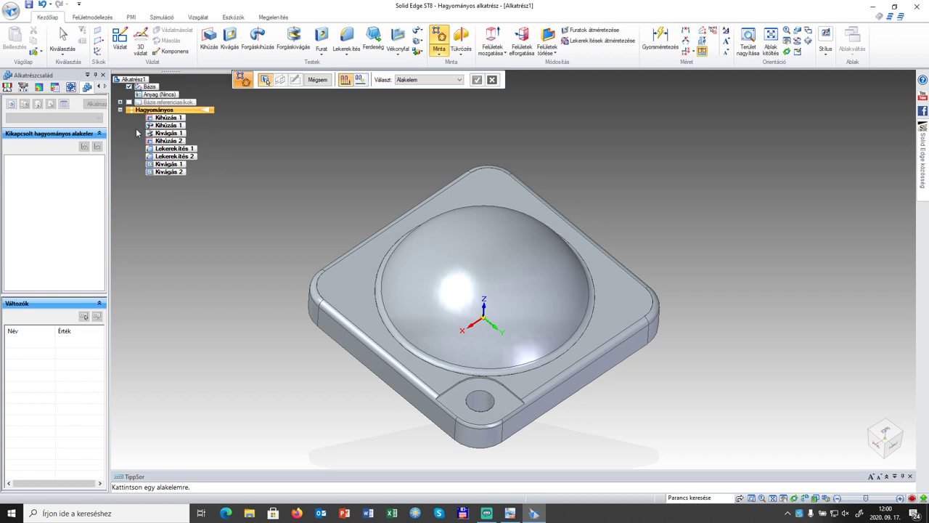
click(174, 174)
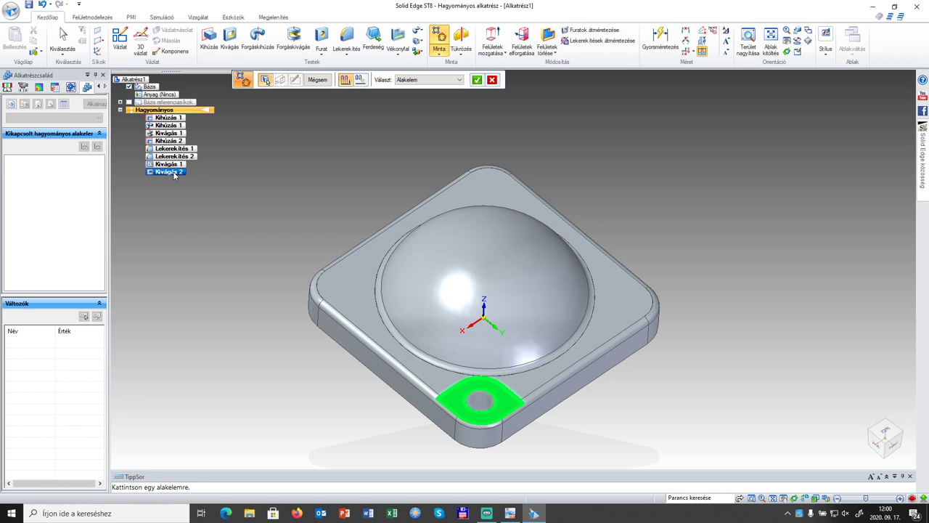
click(177, 165)
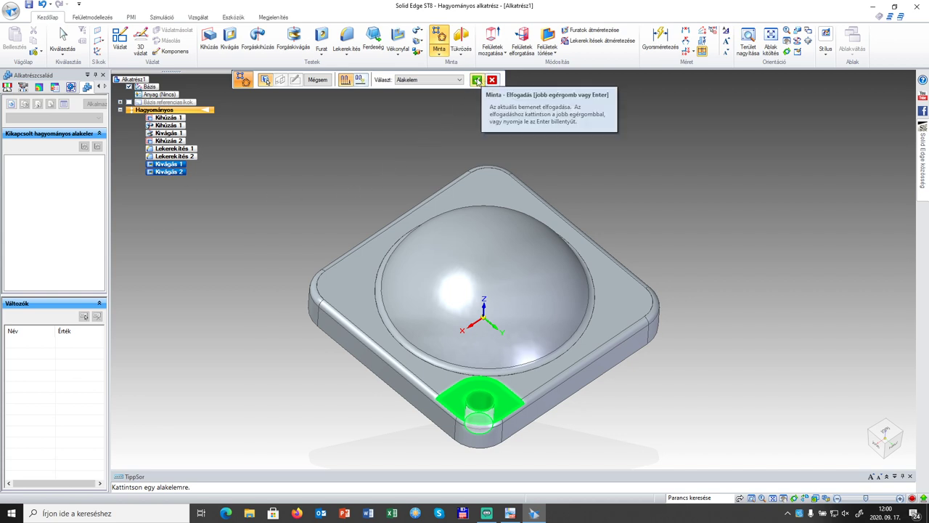
click(477, 80)
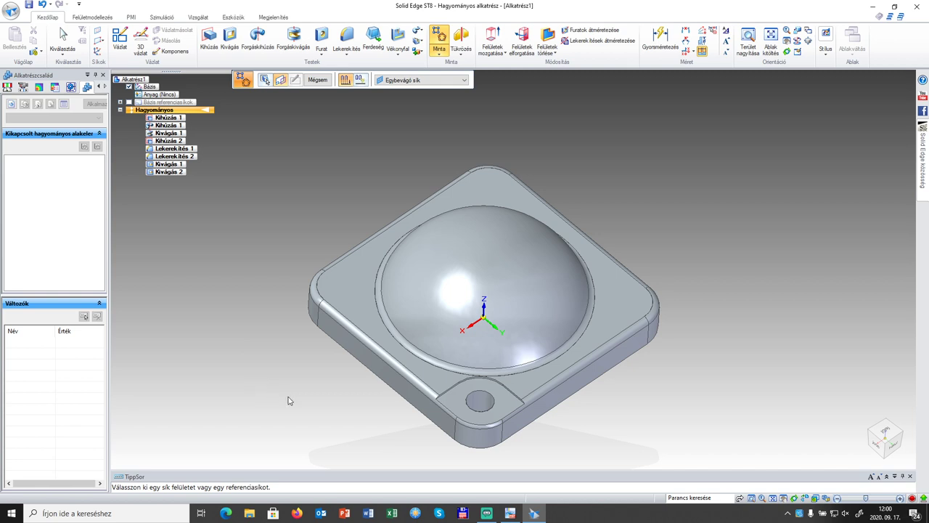
middle_drag(287, 401, 309, 277)
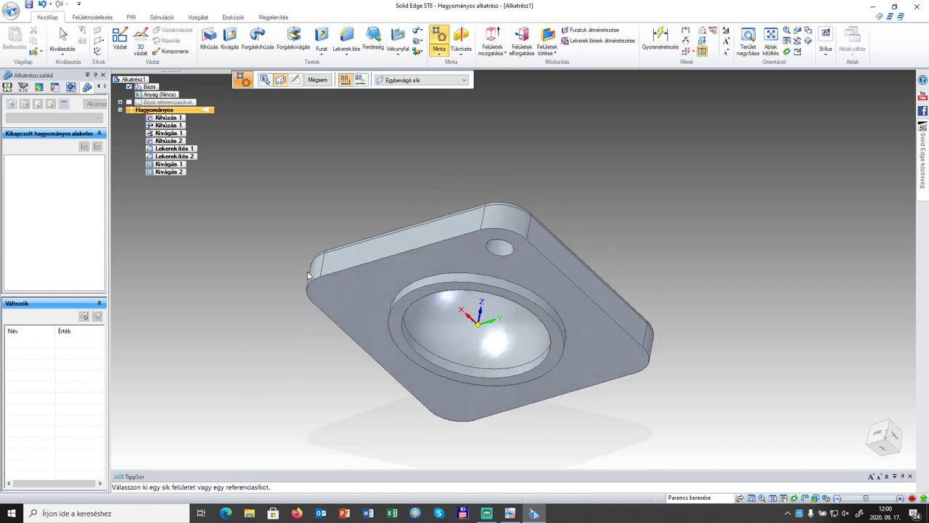
click(345, 287)
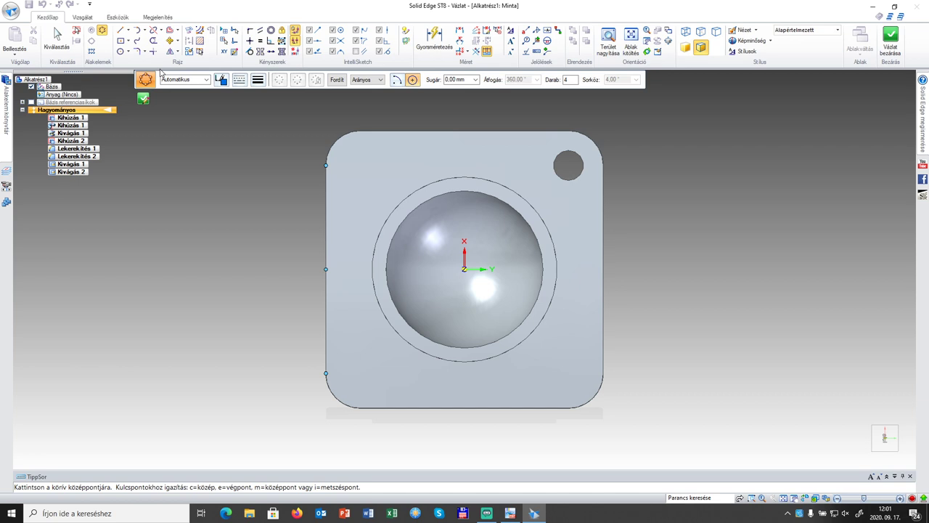
- Draw a full circular pattern of 4 occurrences centred on the origin with a 34 mm radius, close the sketch and finish the pattern
click(102, 31)
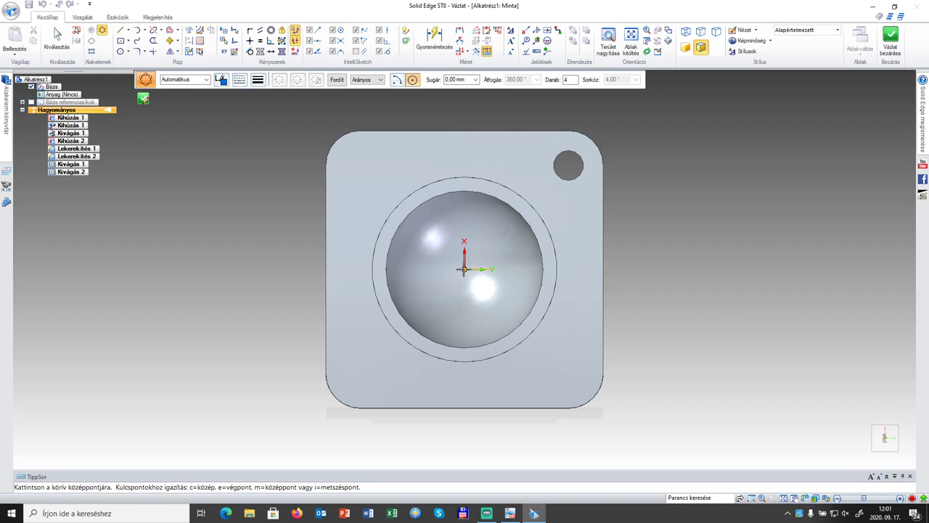
click(465, 269)
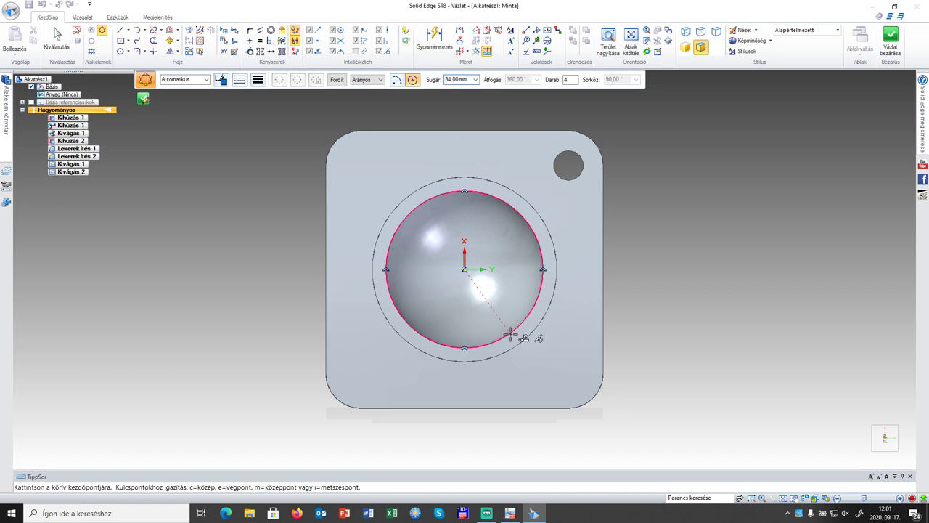
click(510, 334)
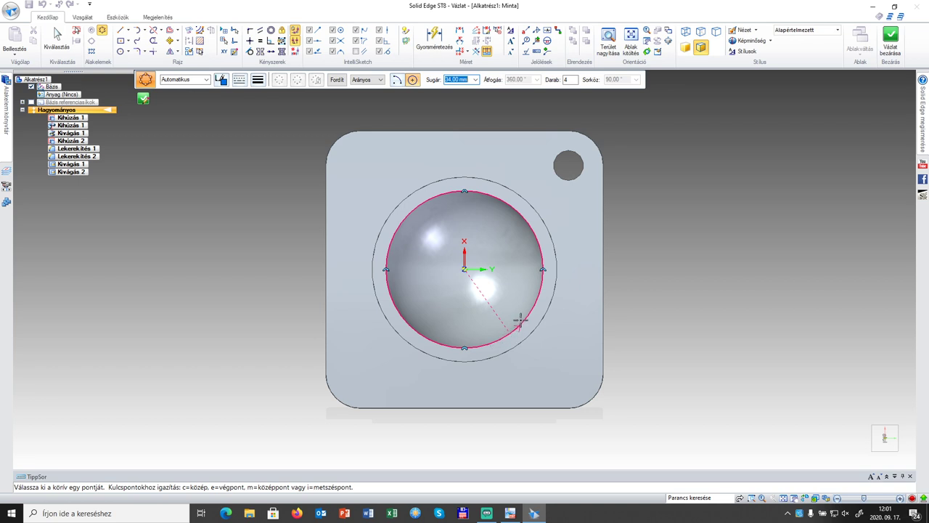
click(520, 320)
key(Escape)
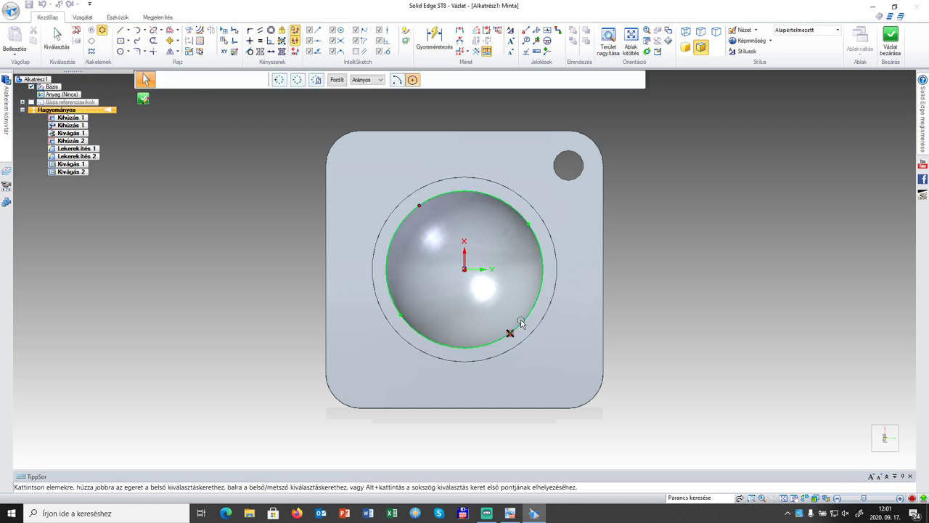
click(520, 320)
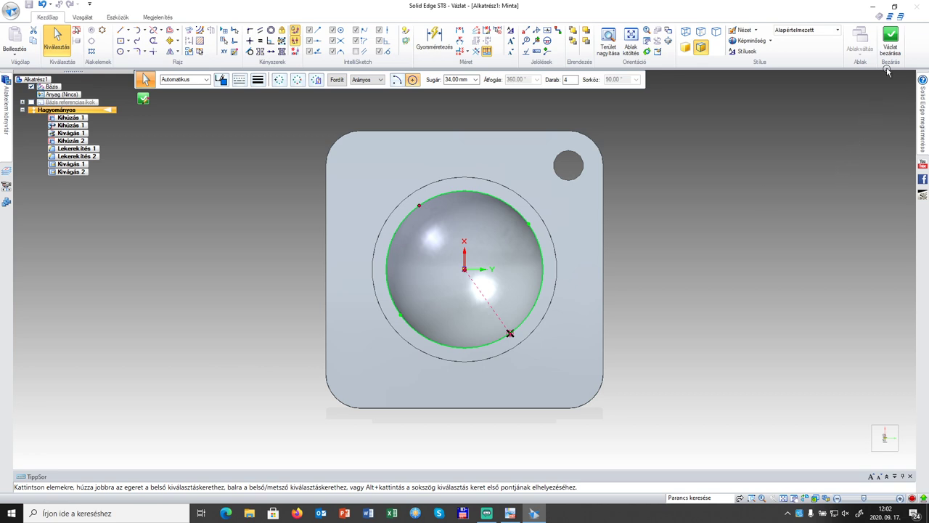
click(889, 44)
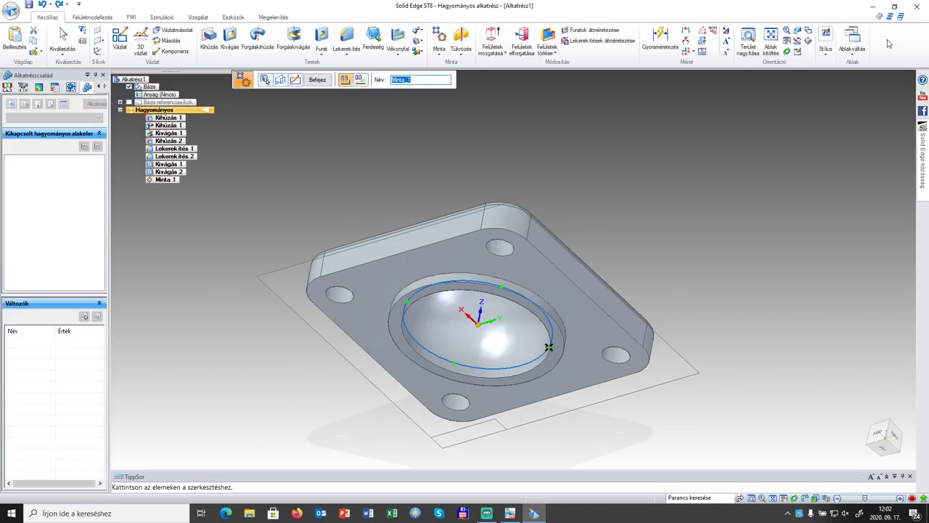
middle_drag(629, 155, 617, 167)
middle_drag(609, 279, 609, 283)
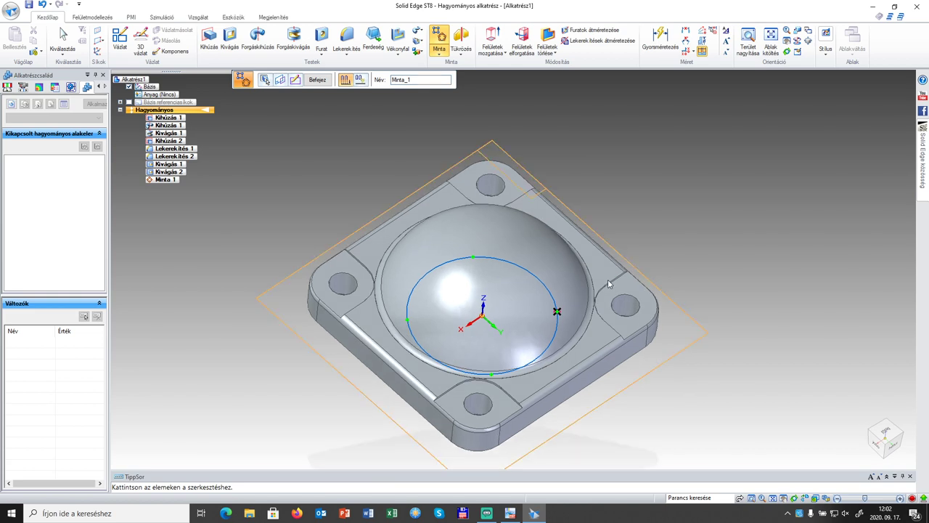
click(320, 80)
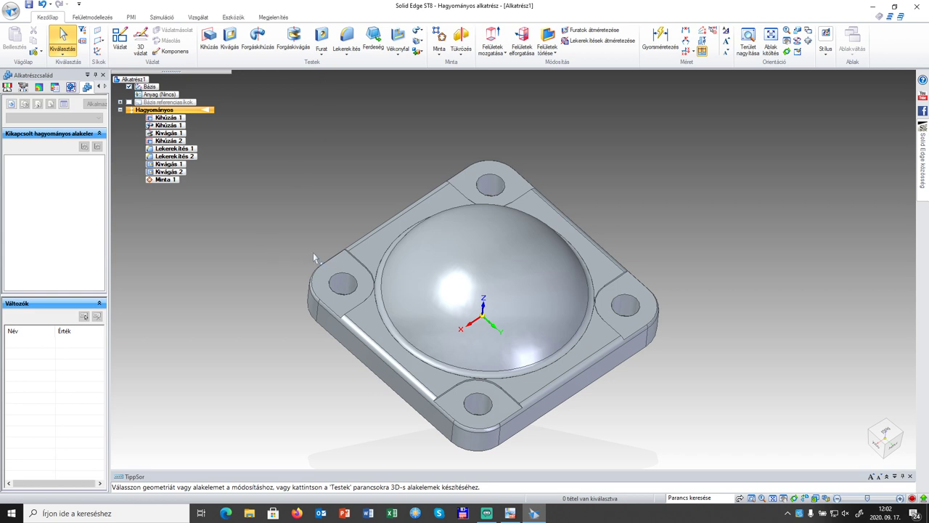
- Chamfer the rim edges of the original corner hole by 0.5 mm with the chain selection and finish the feature
mouse_move(312, 238)
middle_down()
mouse_move(326, 174)
mouse_move(318, 290)
mouse_move(321, 236)
middle_up()
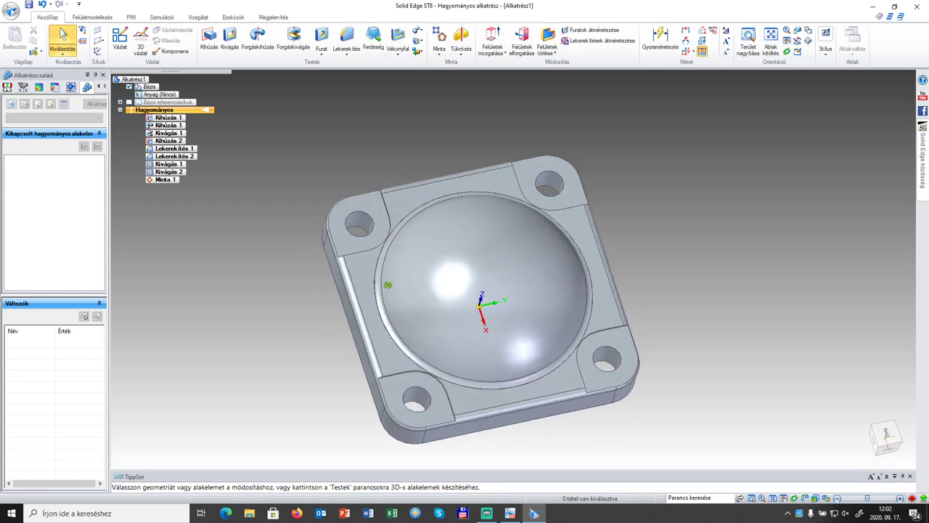
middle_drag(388, 284, 365, 289)
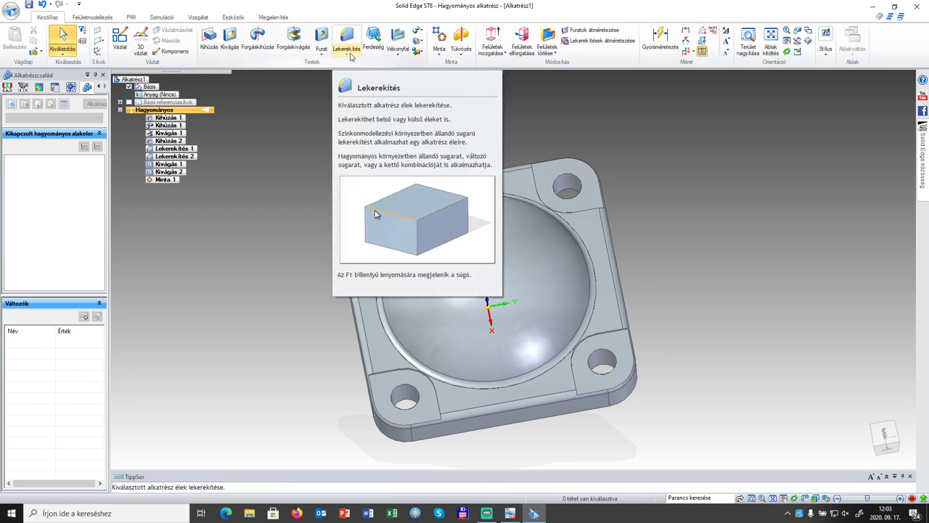
click(347, 58)
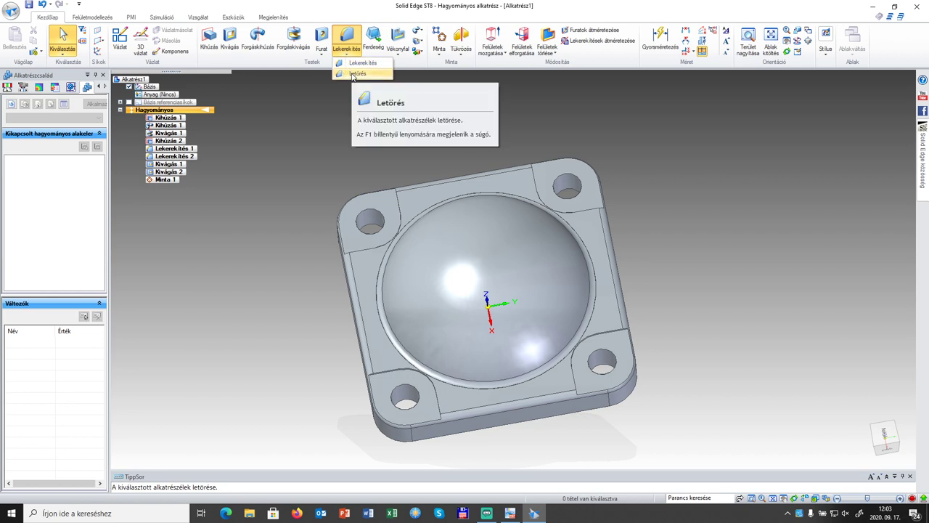
click(356, 74)
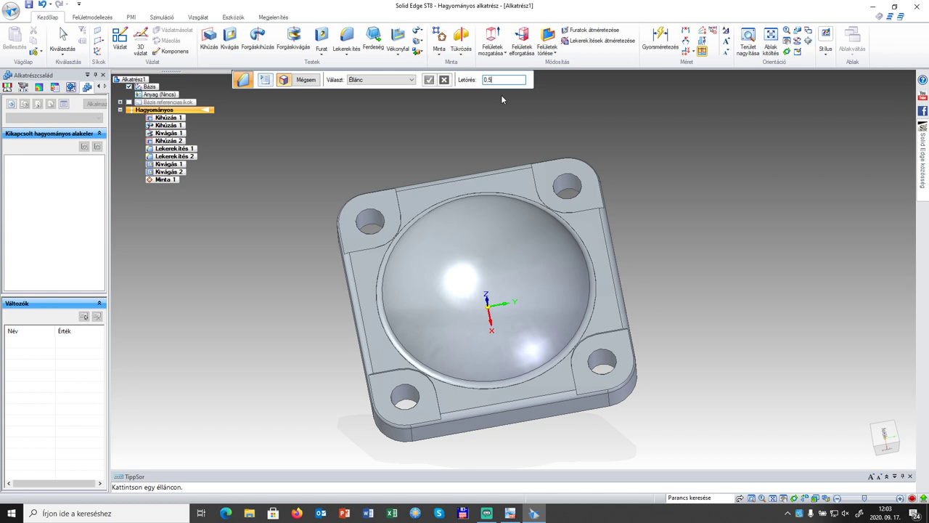
click(602, 362)
right_click(602, 368)
click(429, 80)
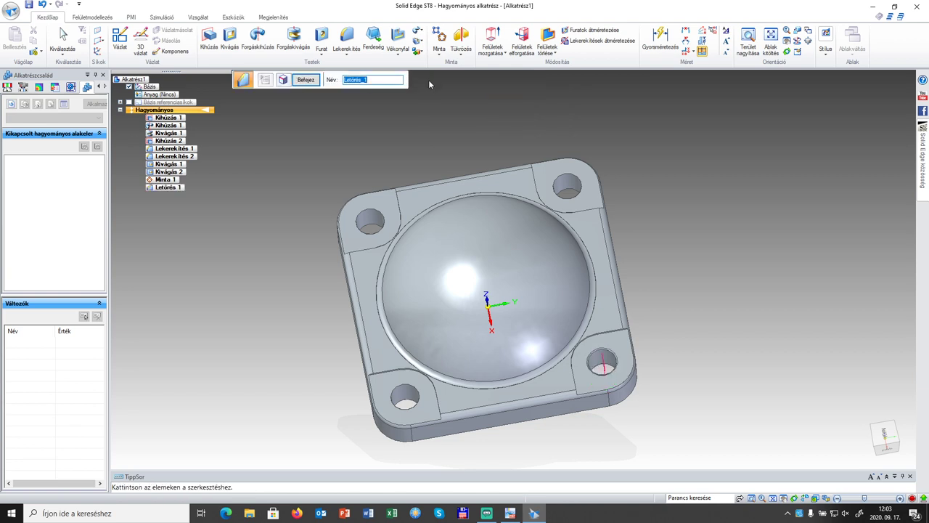
click(306, 80)
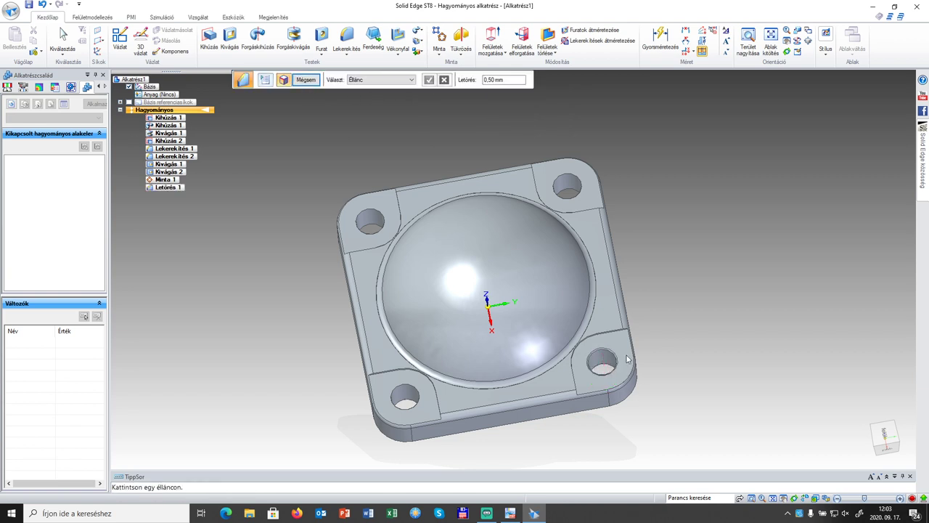
- Leave the Chamfer command and move the hole chamfer ahead of the corner pattern in the feature order
scroll(628, 359, up, 3)
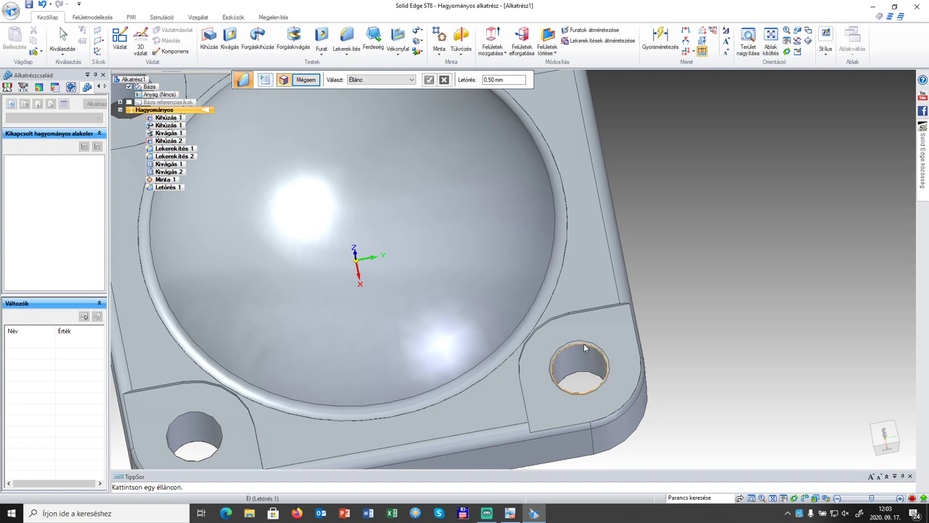
mouse_move(715, 365)
middle_down()
mouse_move(542, 302)
mouse_move(672, 363)
mouse_move(764, 380)
mouse_move(689, 398)
mouse_move(677, 390)
mouse_move(732, 373)
middle_up()
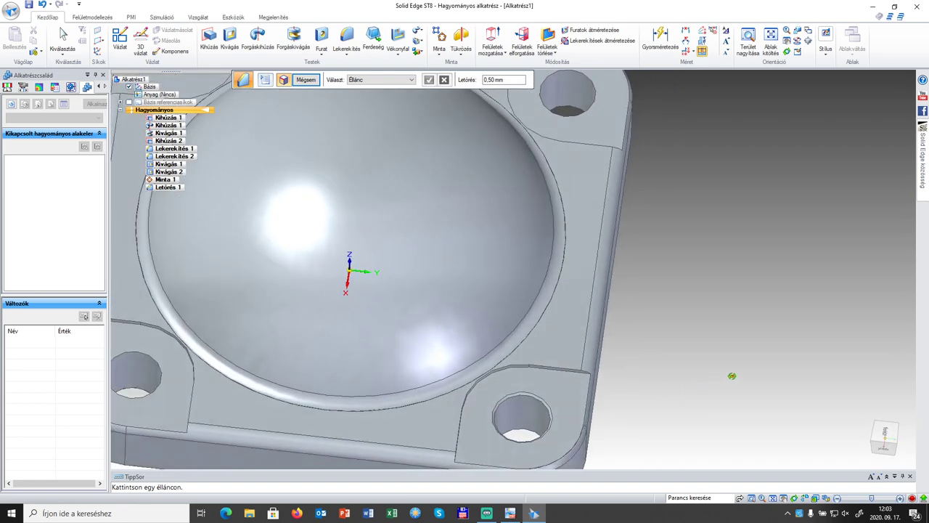
scroll(732, 379, down, 3)
scroll(732, 380, up, 2)
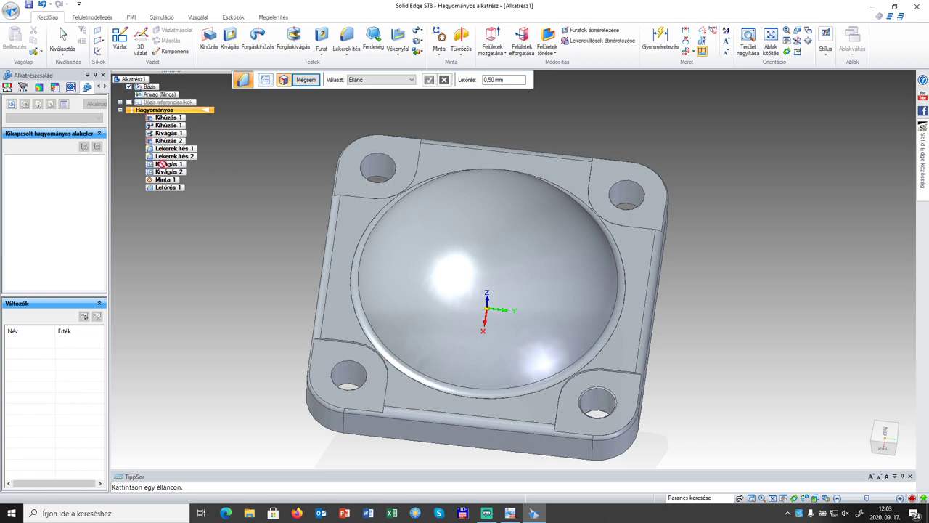
click(306, 82)
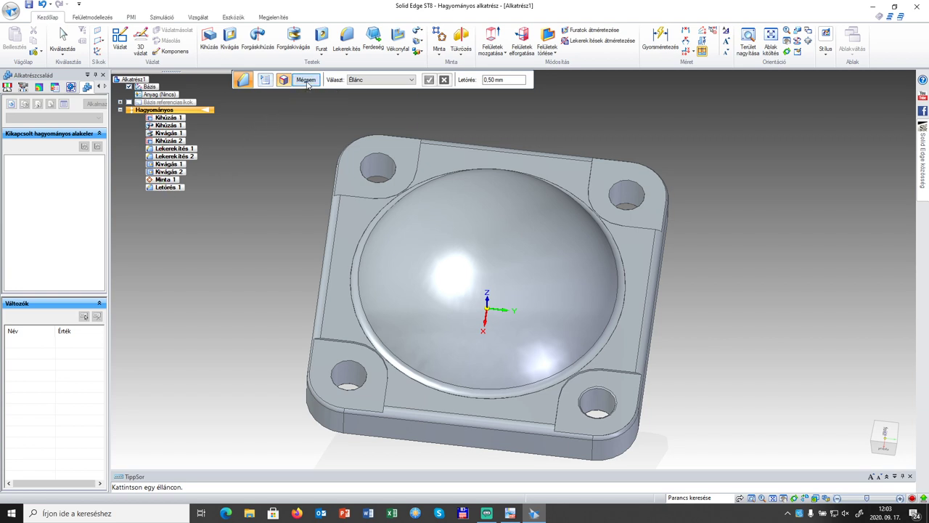
click(164, 188)
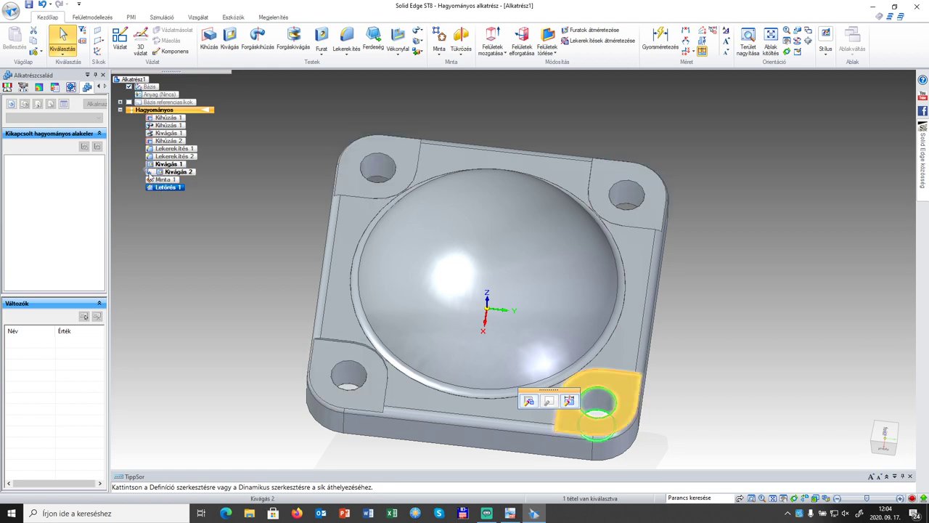
drag(149, 179, 152, 179)
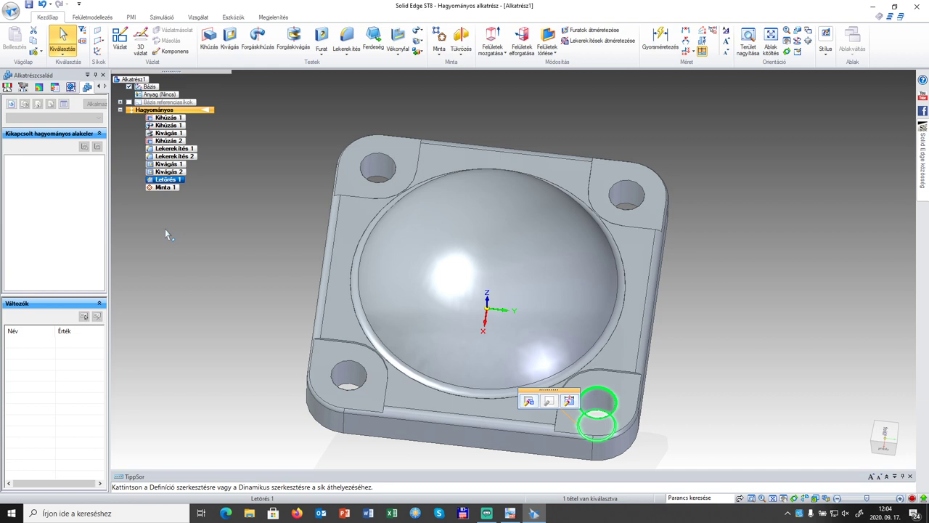
- Edit the corner pattern's definition to add the hole chamfer to the patterned features, then finish the pattern
click(171, 188)
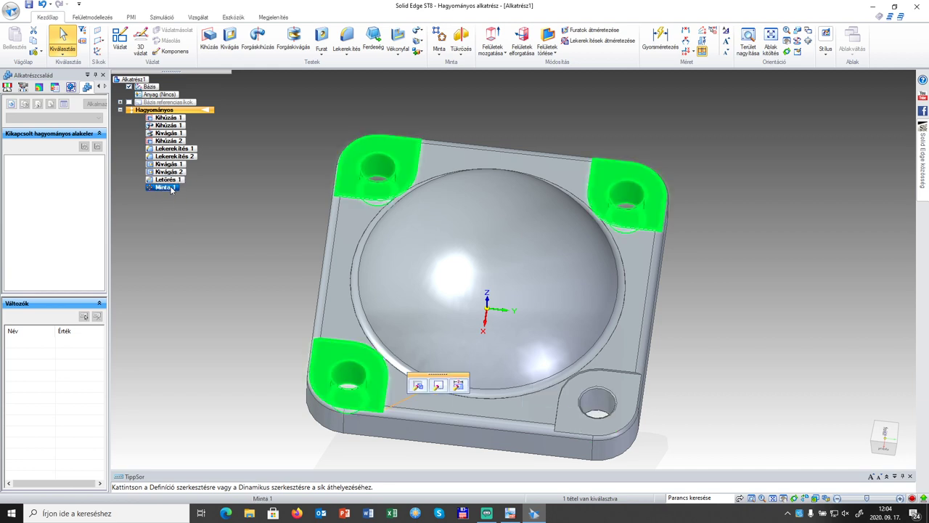
right_click(171, 189)
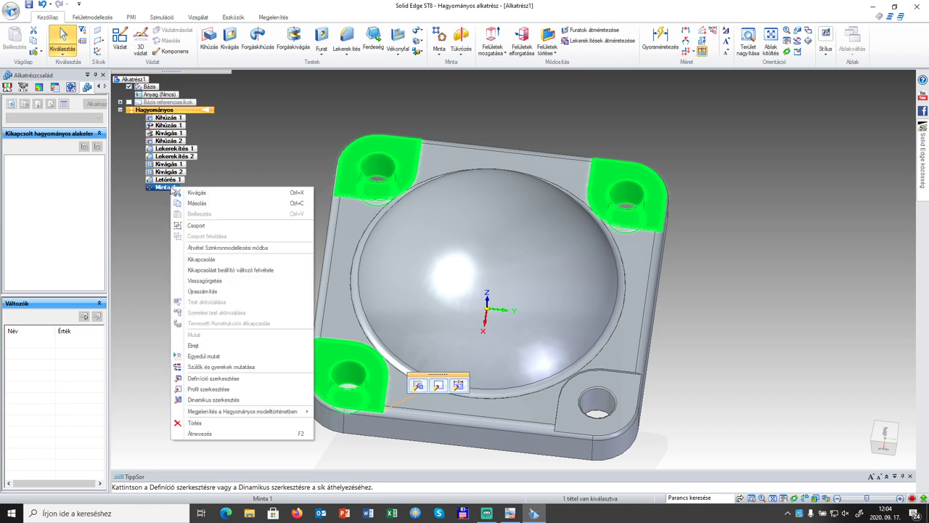
key(Escape)
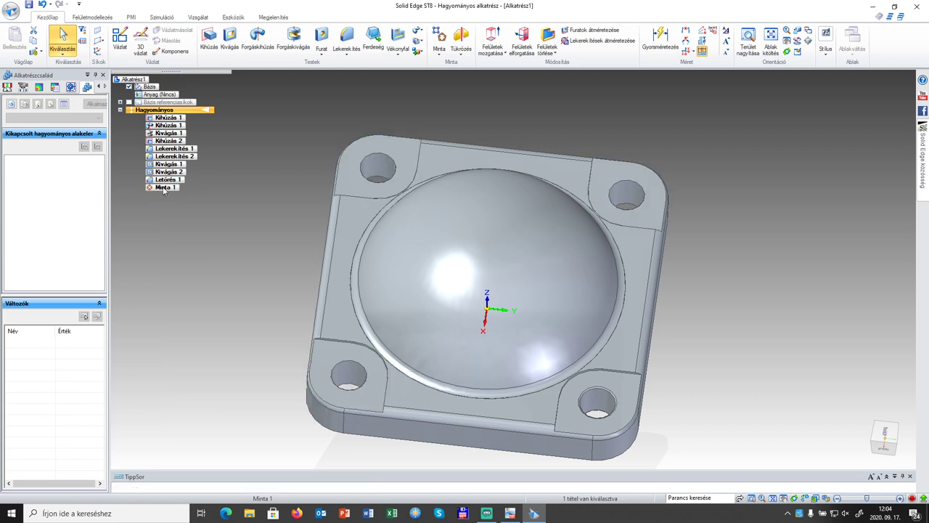
click(164, 189)
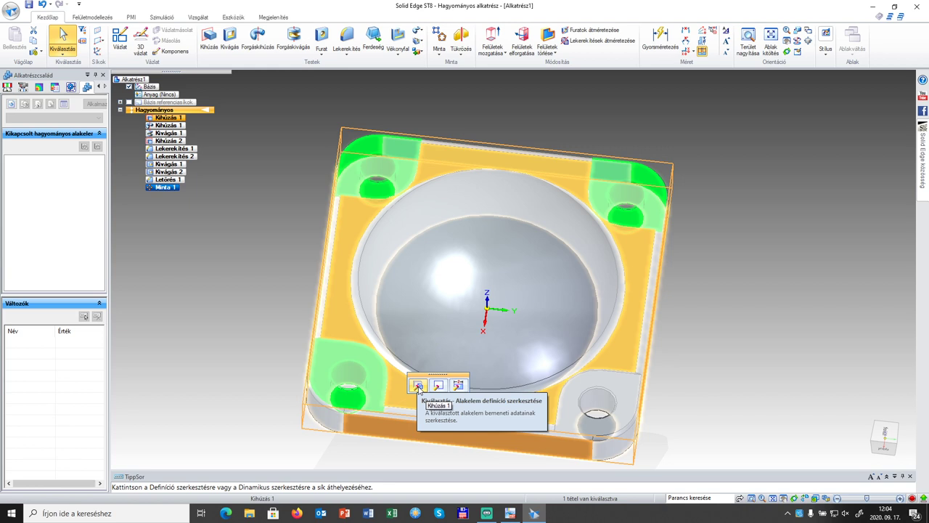
click(418, 386)
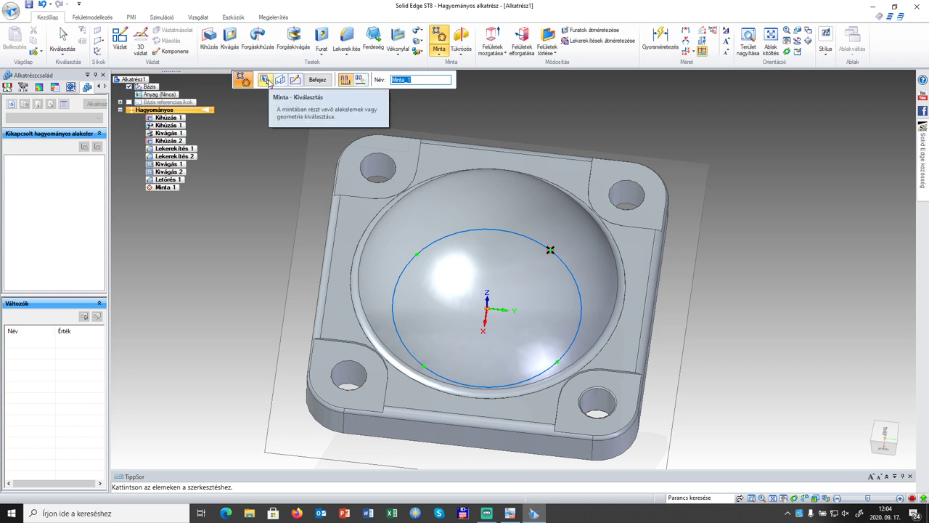
click(267, 81)
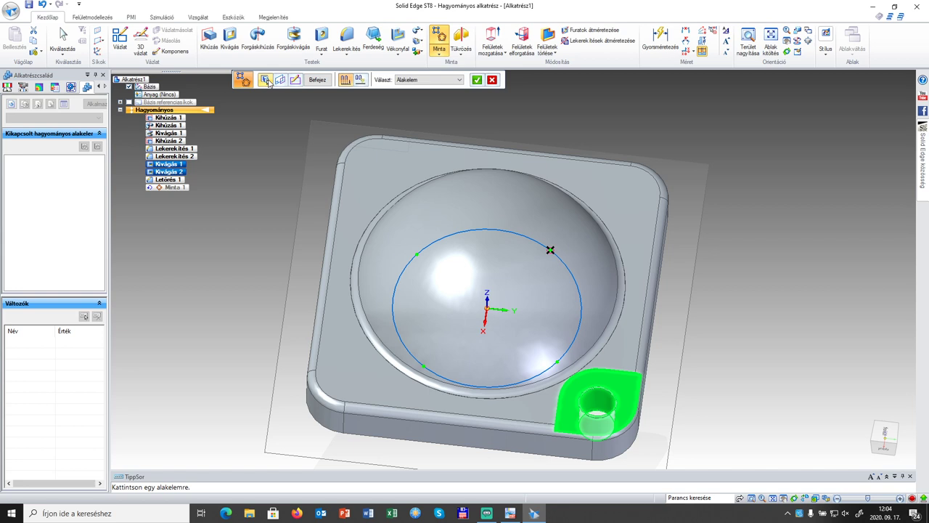
click(169, 172)
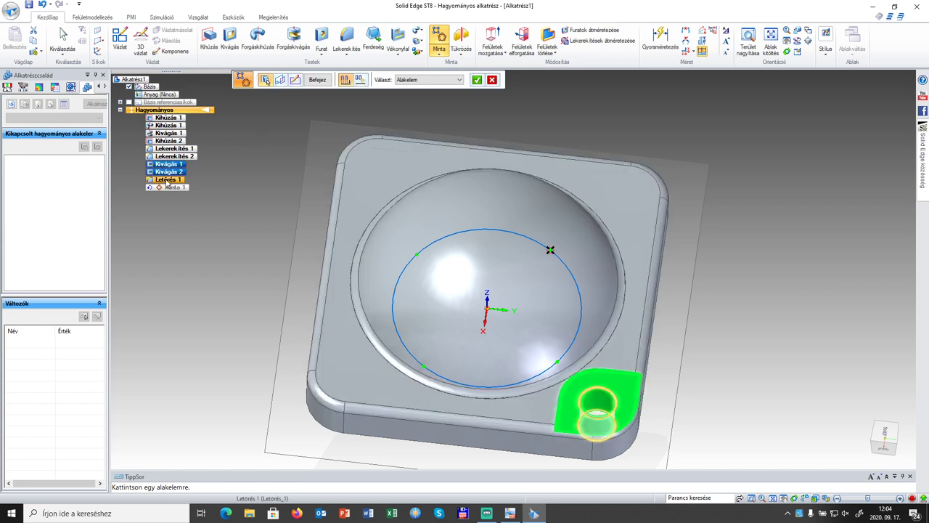
click(167, 180)
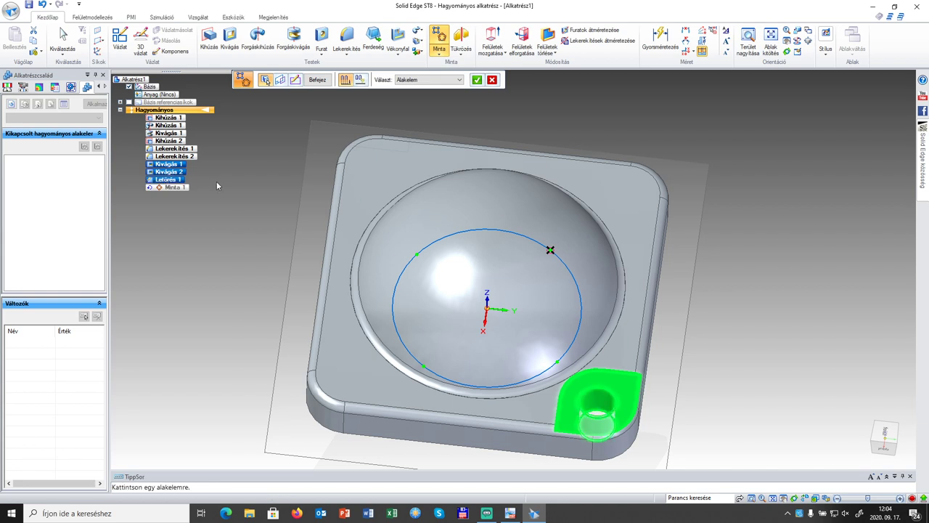
click(476, 80)
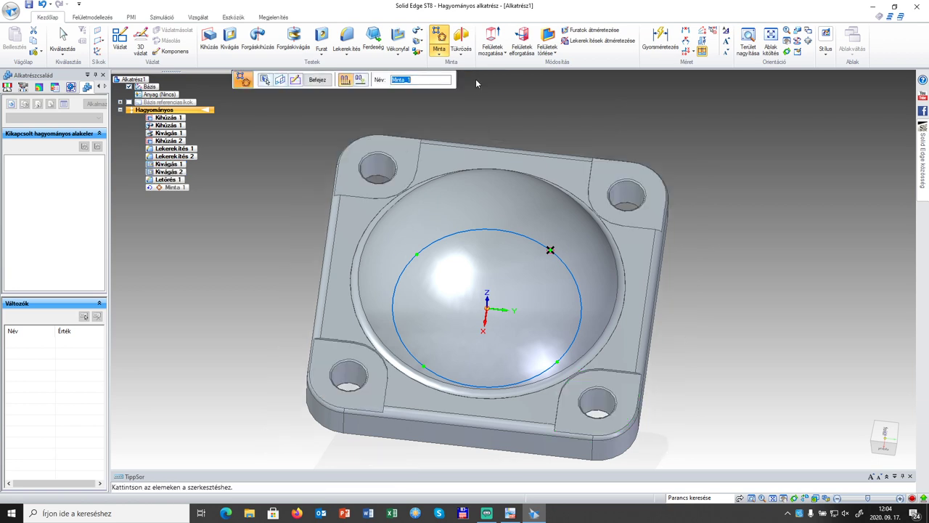
click(312, 80)
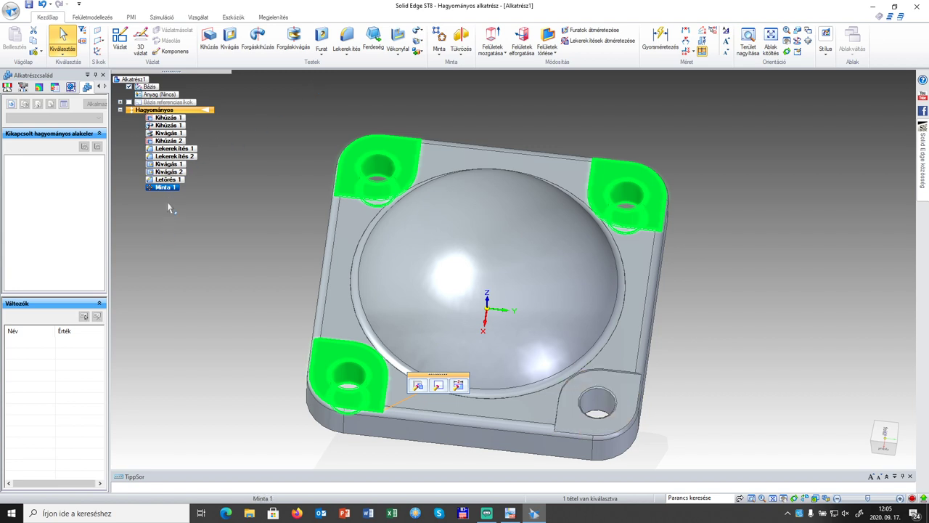
click(220, 267)
- Chamfer the underside ring's outer rim edge by 0.5 mm and finish the feature
middle_drag(208, 278, 244, 153)
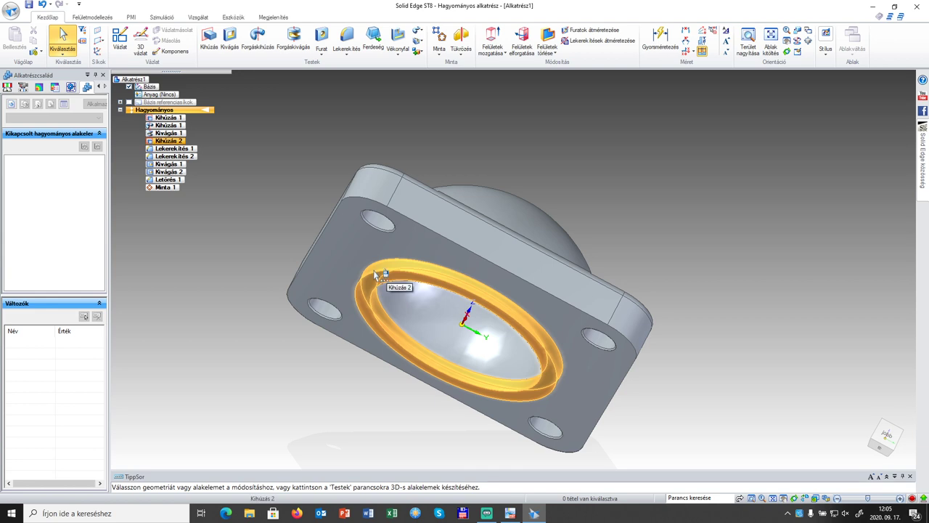
click(351, 57)
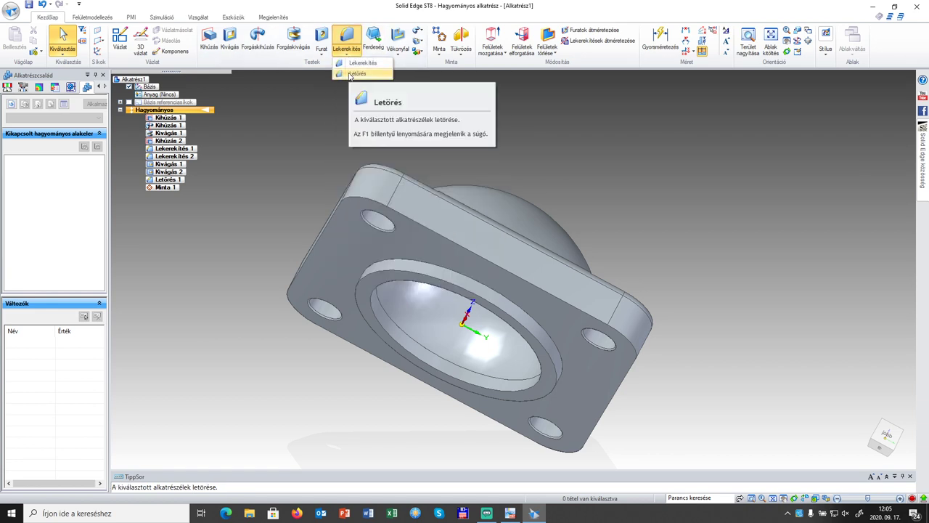
click(351, 74)
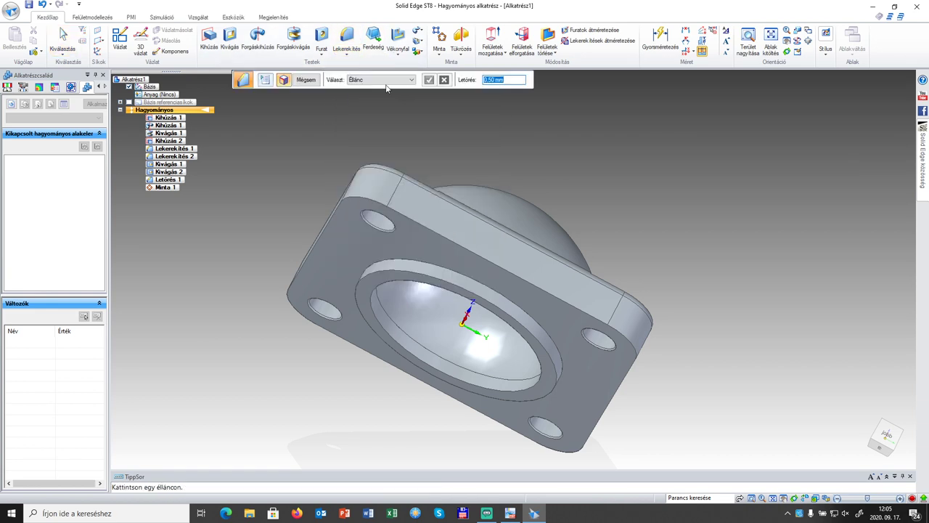
click(391, 275)
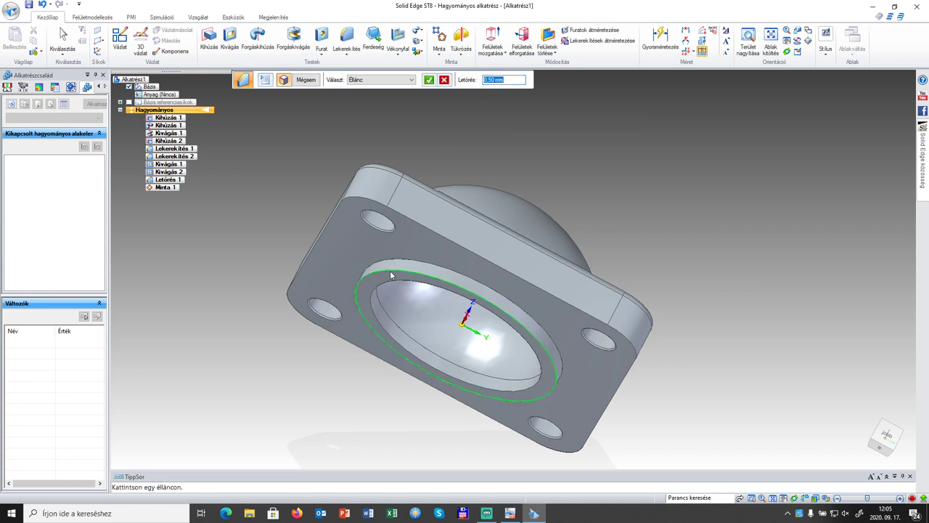
click(429, 80)
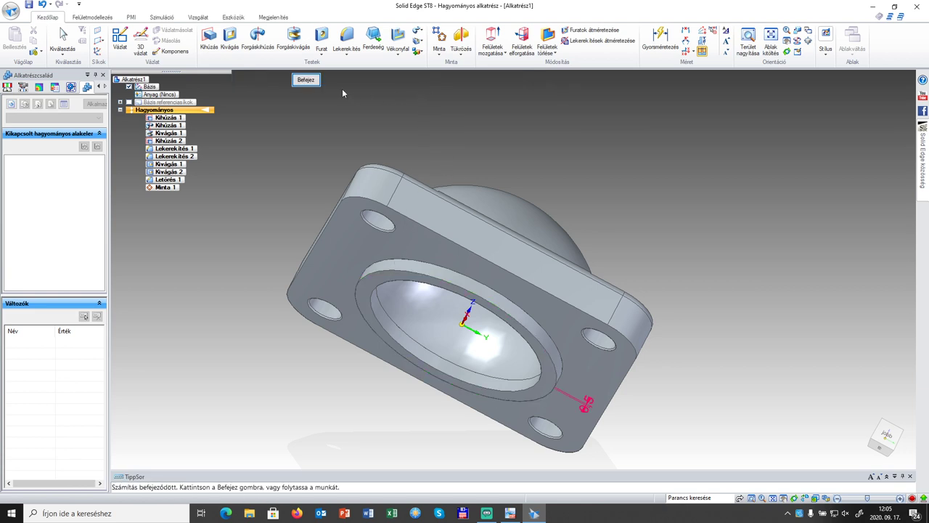
click(305, 80)
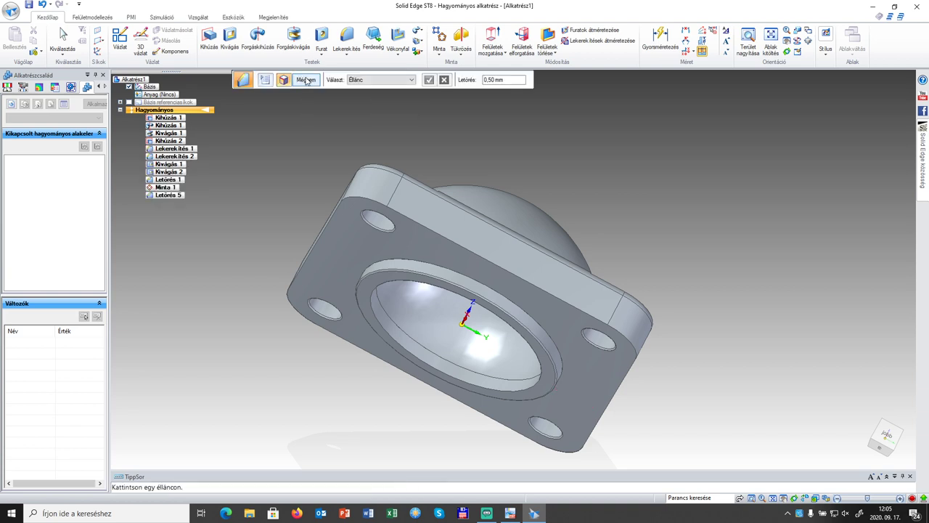
- Round the edge where the underside ring meets the plate with a 0.5 mm radius and finish the feature
click(346, 40)
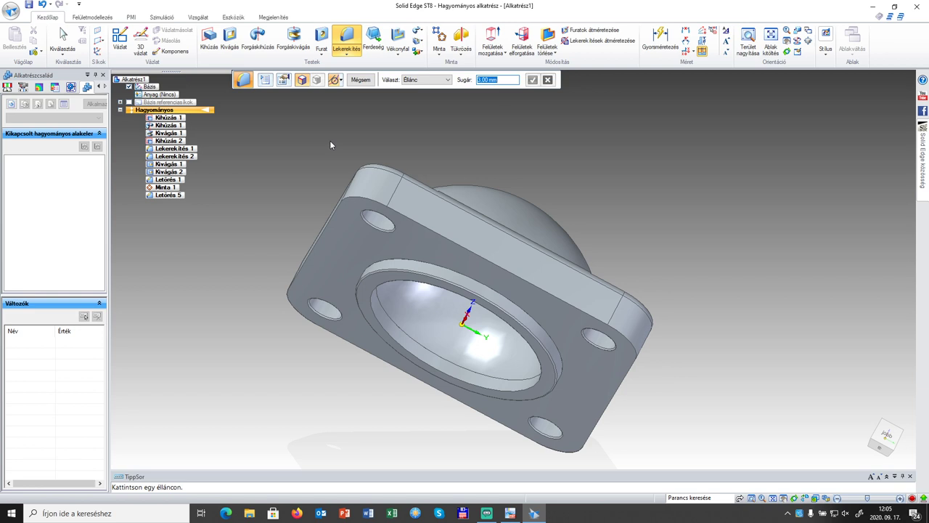
text(0,5)
key(Return)
click(388, 262)
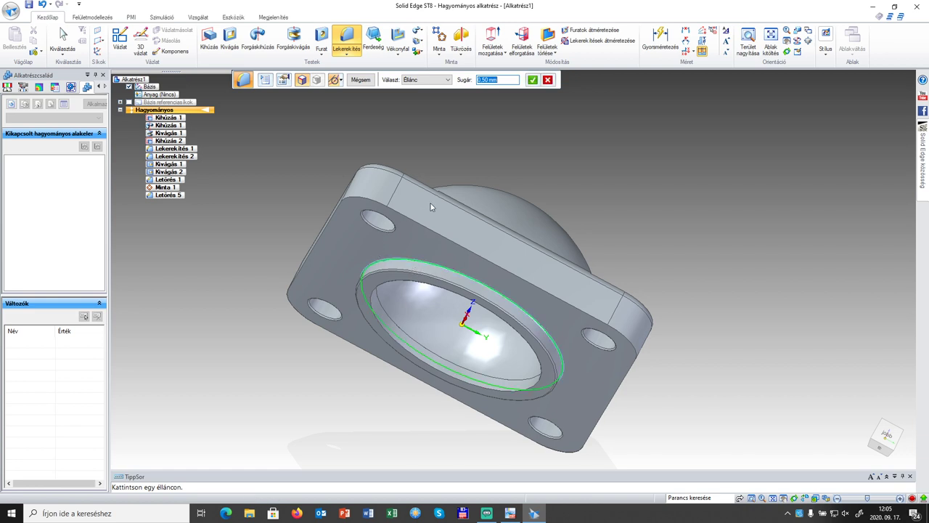
click(532, 81)
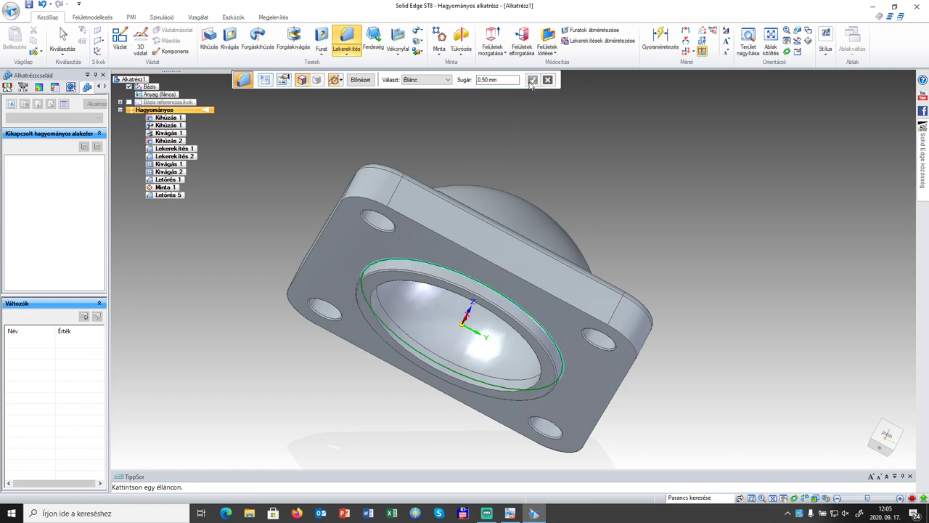
click(361, 81)
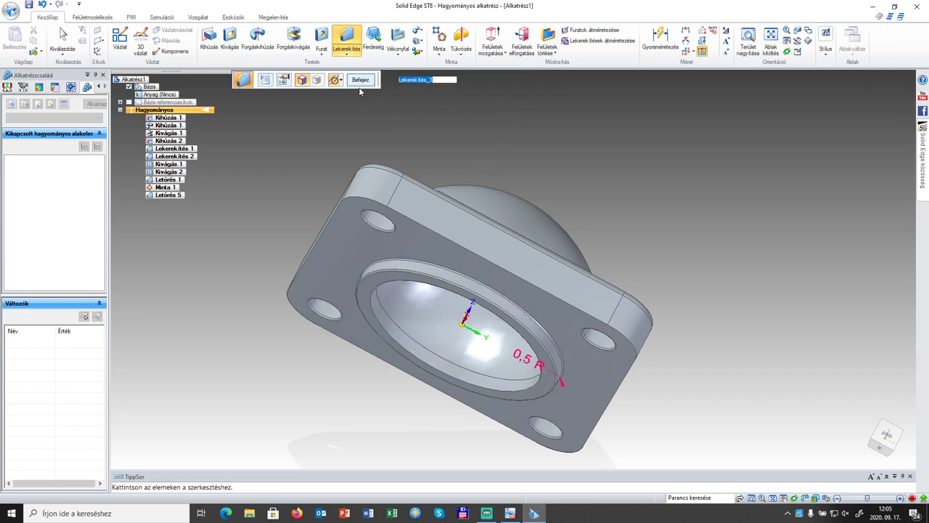
click(358, 82)
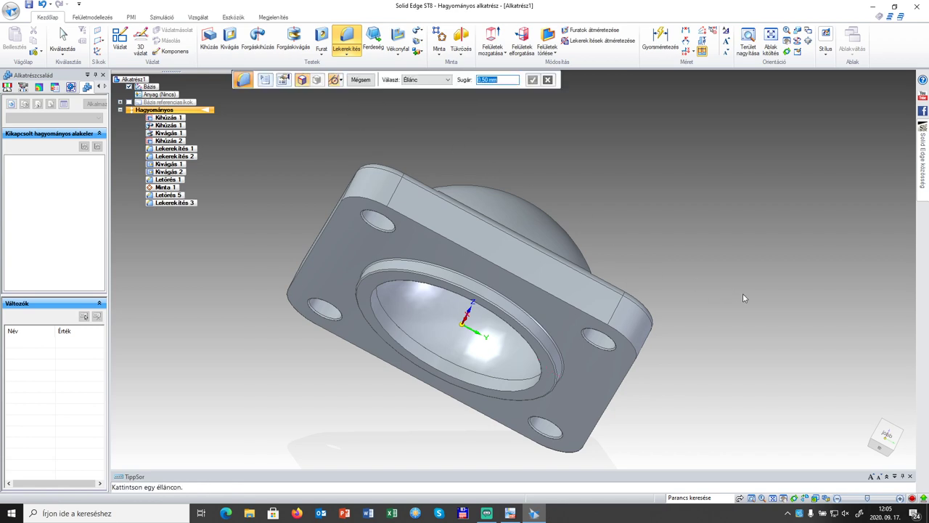
- Save the part to the desktop folder (Asztal) as "fedél" in the .par part format
middle_drag(778, 282, 328, 351)
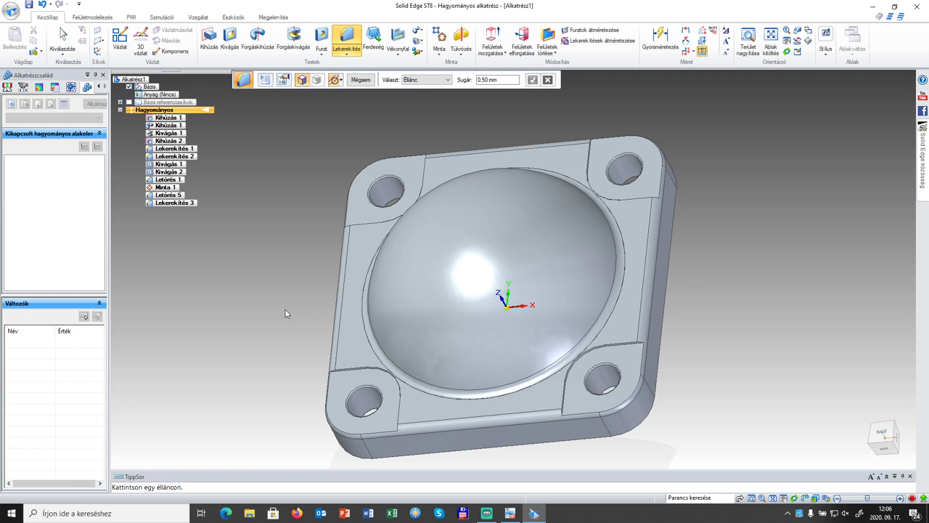
click(10, 12)
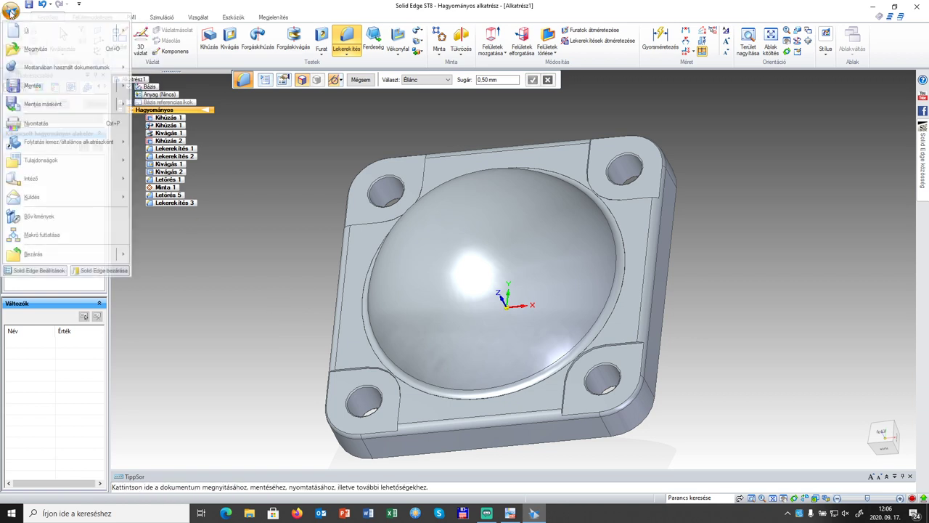
click(29, 86)
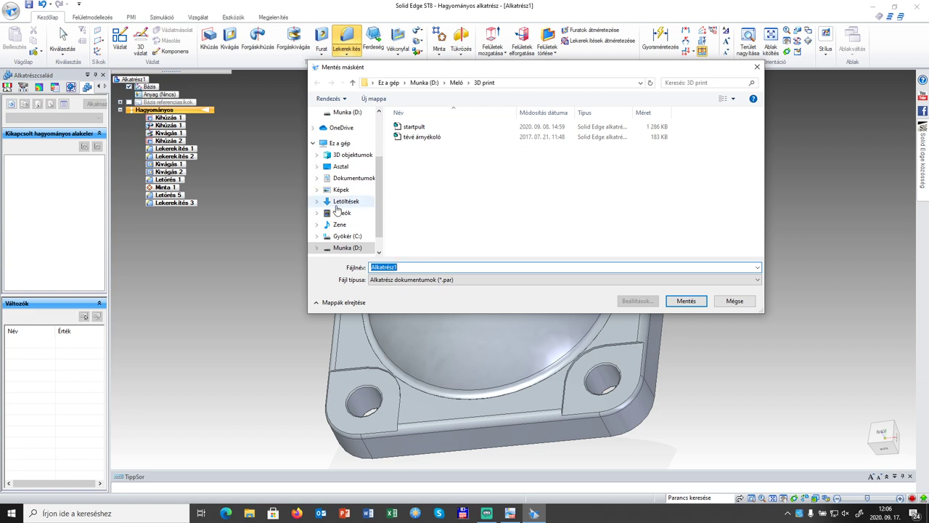
drag(378, 200, 379, 177)
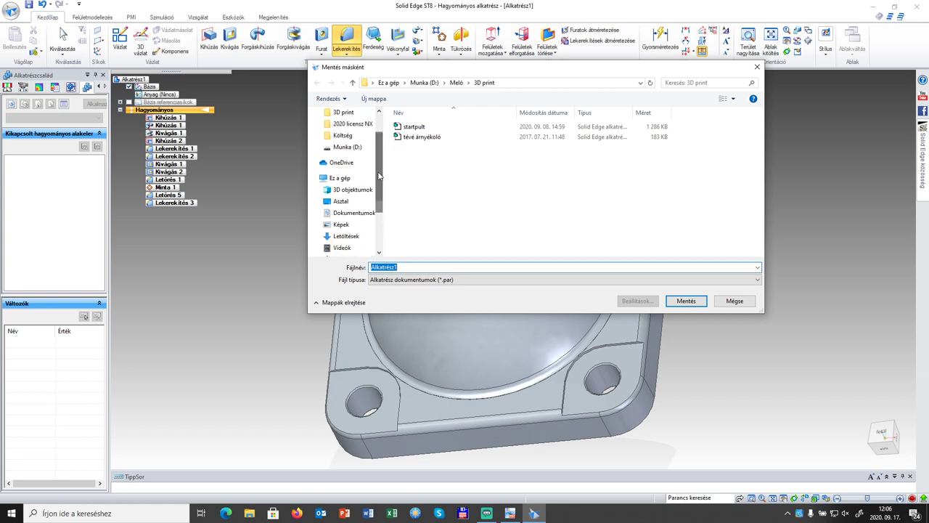
click(341, 201)
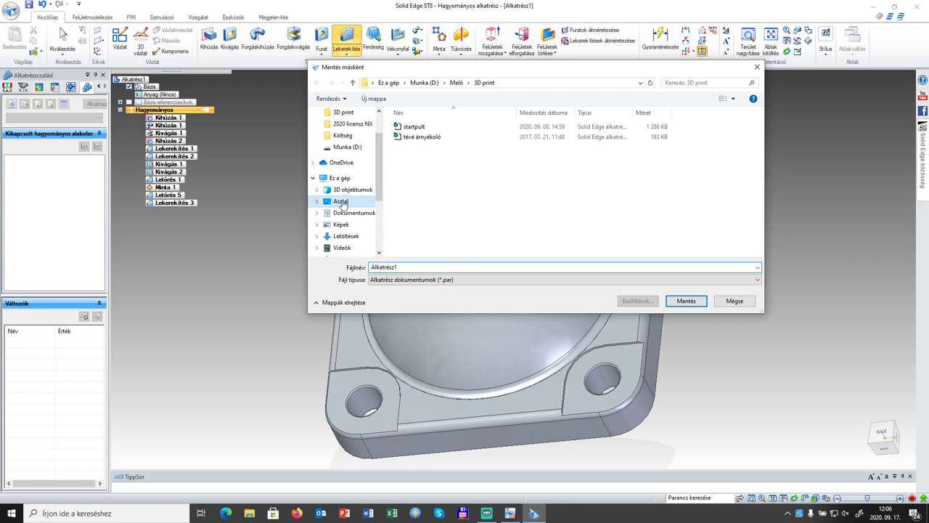
double_click(466, 268)
text(fedél)
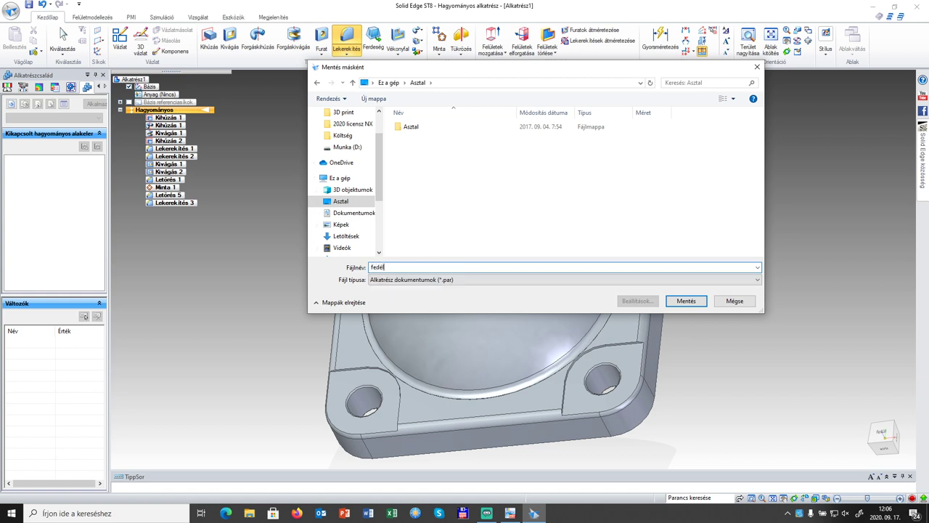
click(472, 280)
click(472, 280)
click(473, 289)
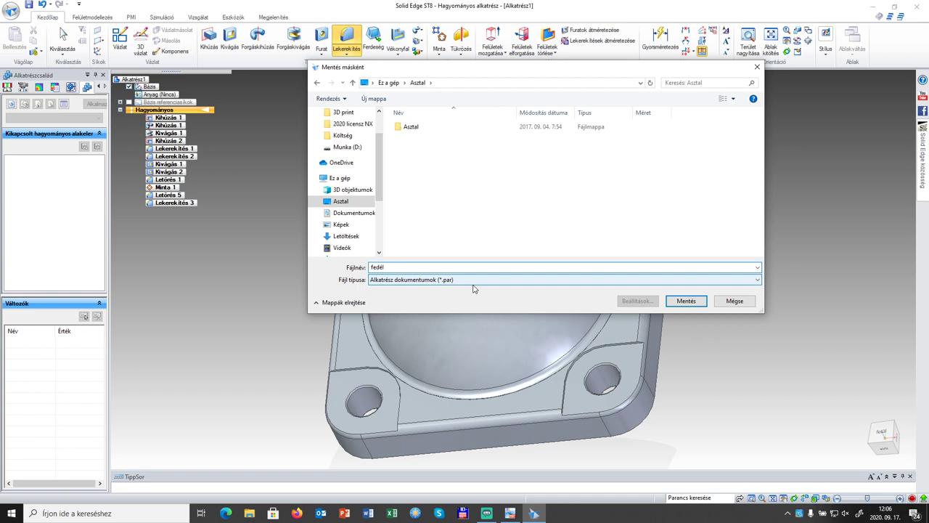
click(686, 301)
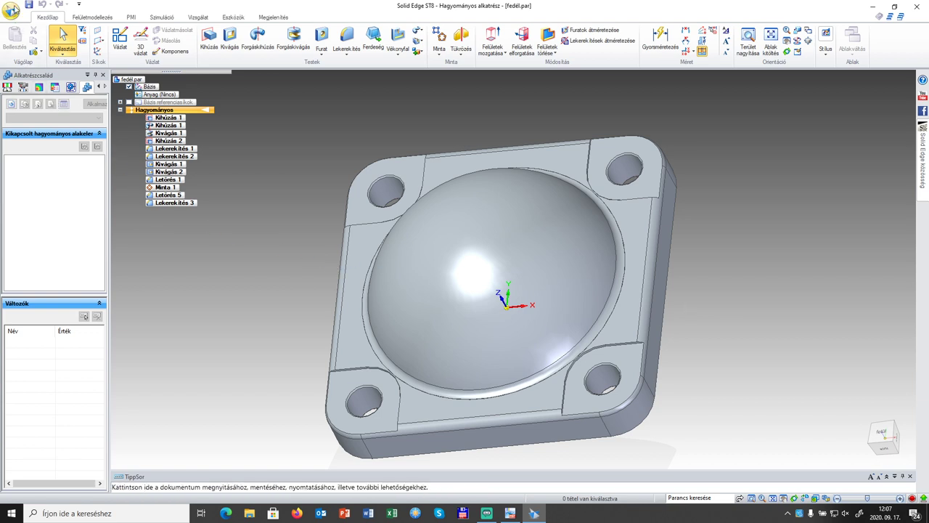
- Close the saved part and create a new drawing from the ISO Metrikus Műhelyrajz template
click(13, 10)
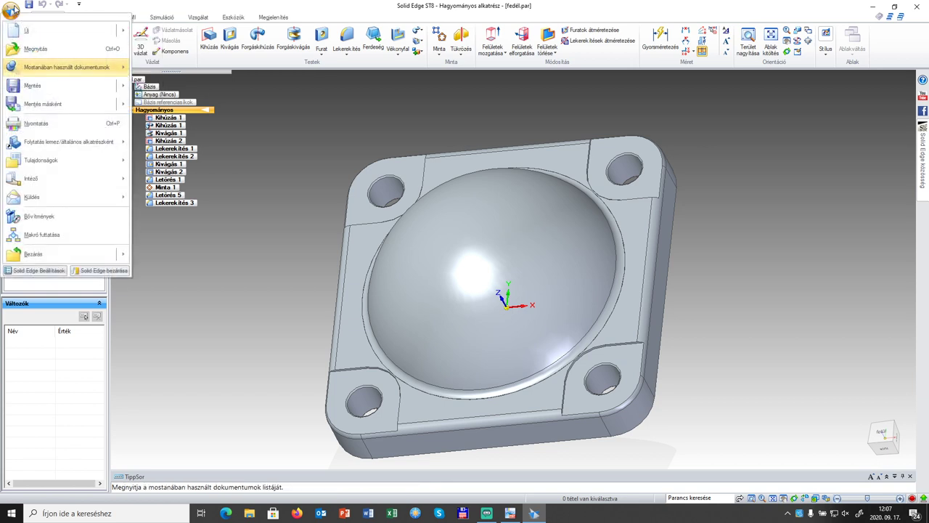
mouse_move(32, 255)
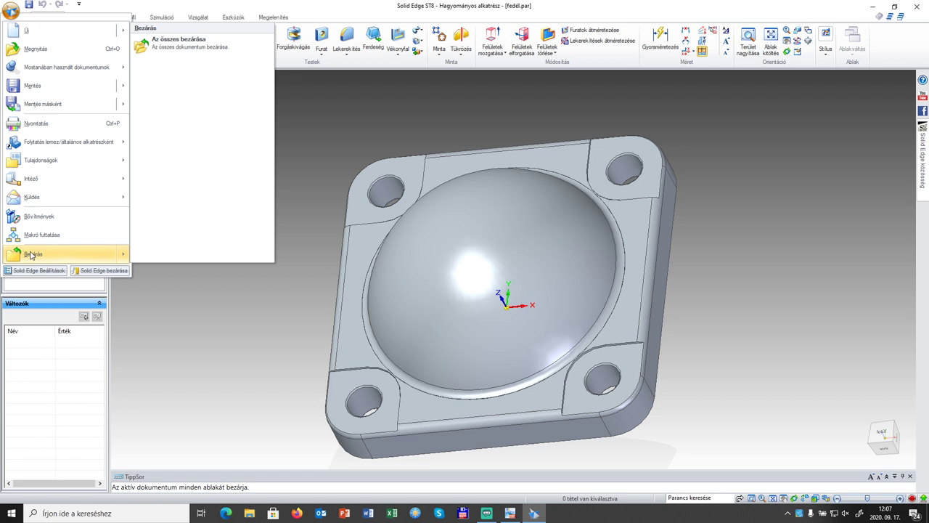
click(32, 255)
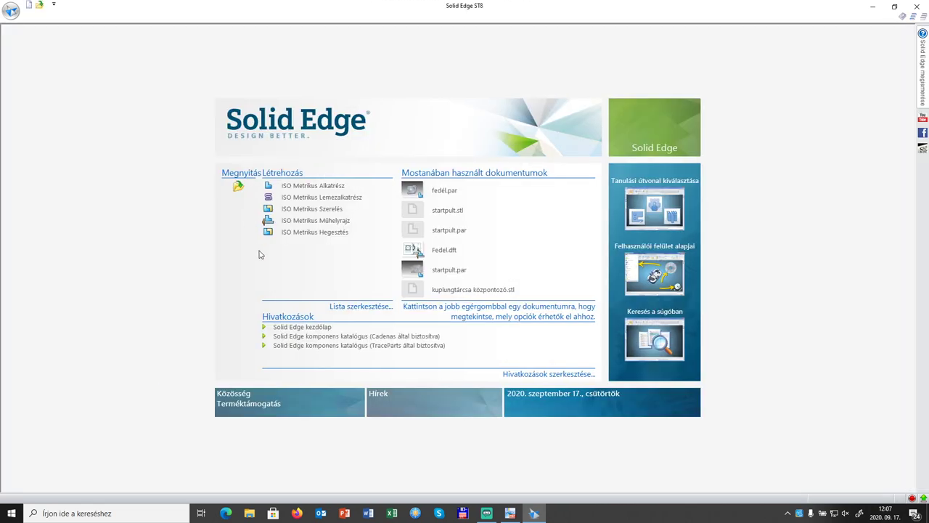
click(333, 221)
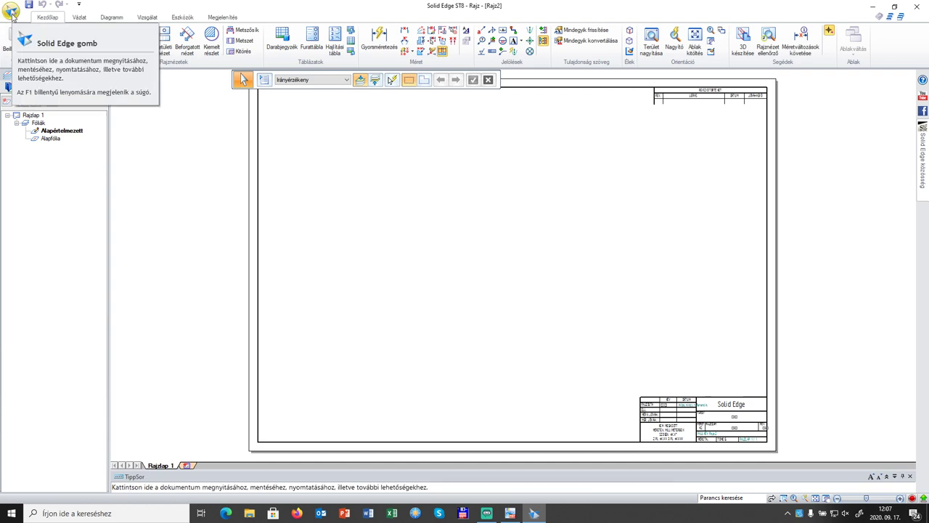
- Set the drawing sheet to the standard A3 fekvő (420mm x 297mm) size in the sheet setup
click(11, 15)
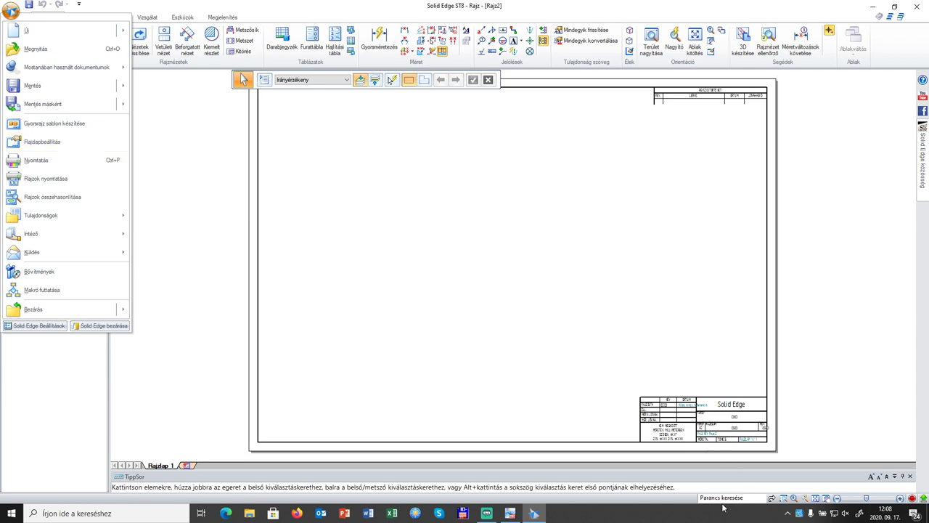
click(43, 147)
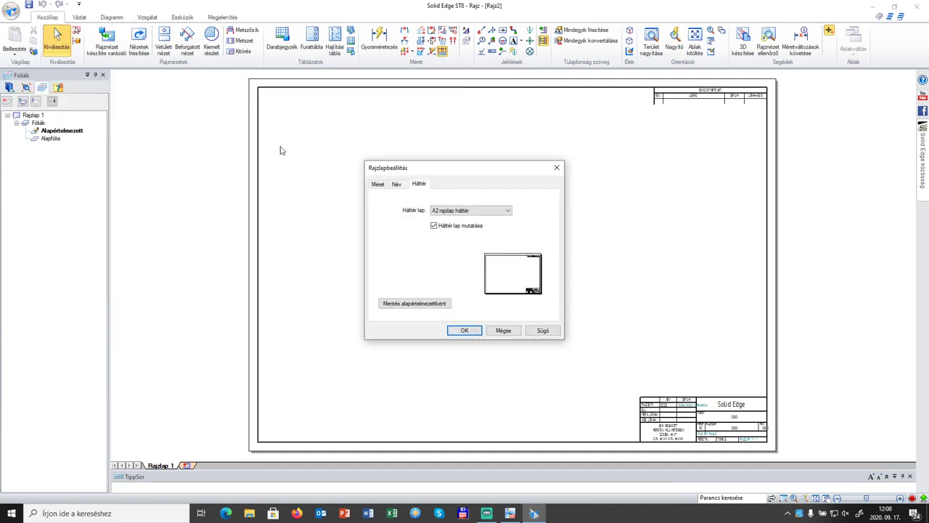
click(379, 186)
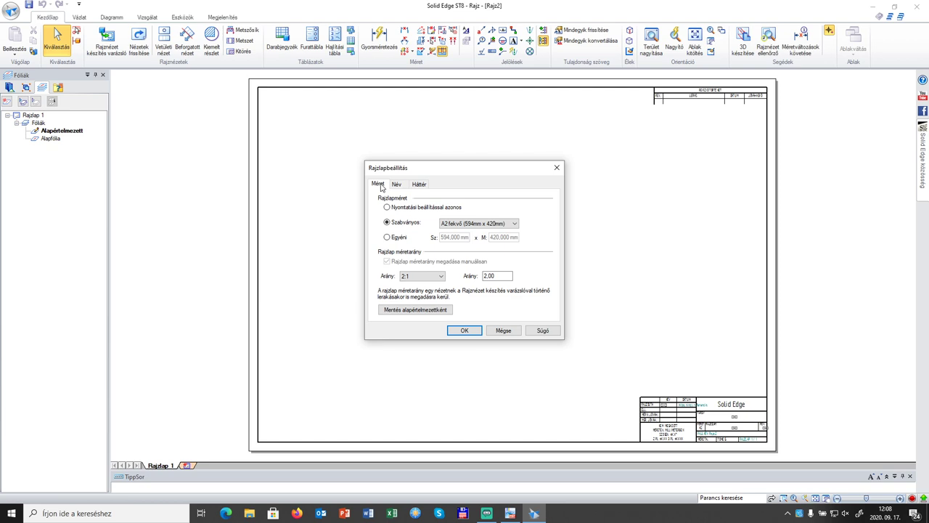
click(397, 185)
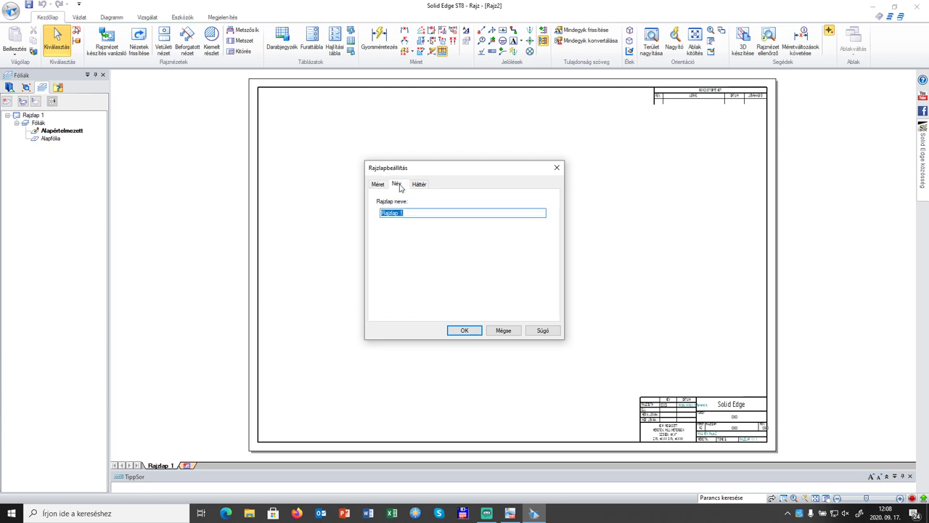
click(419, 185)
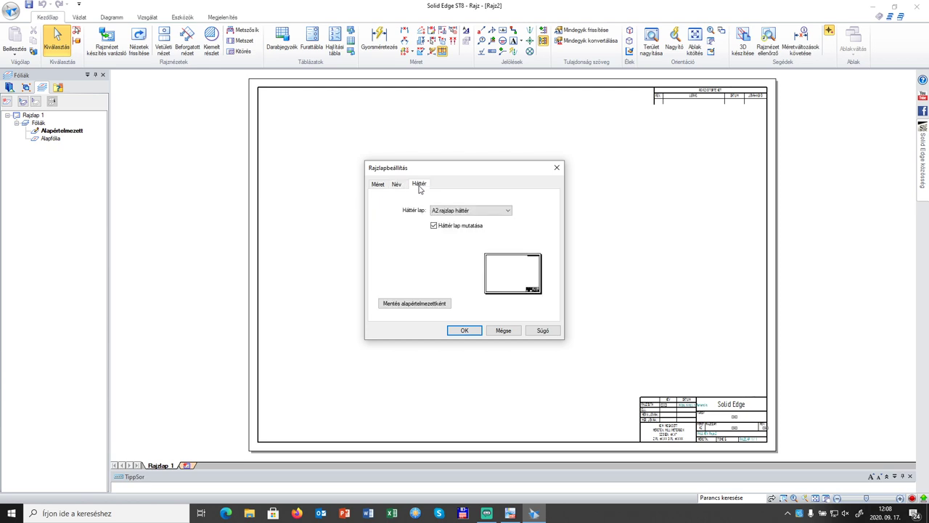
click(378, 185)
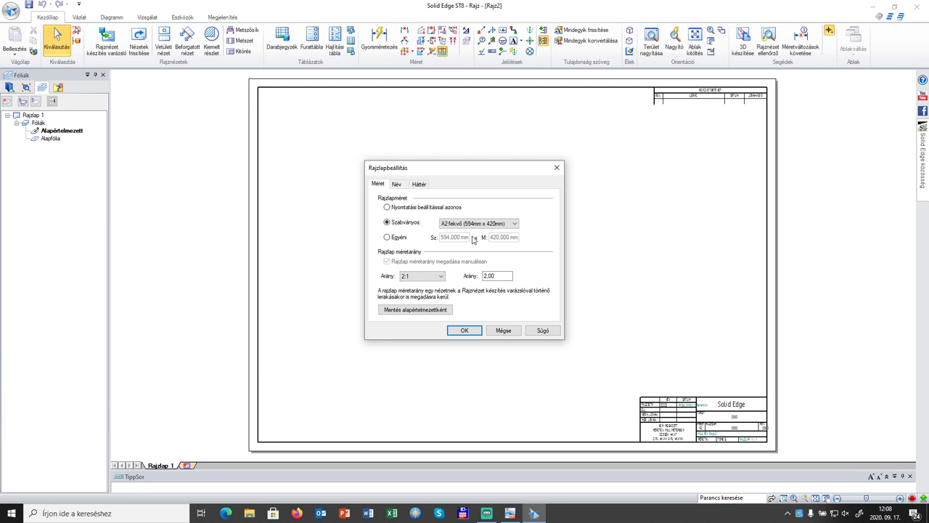
click(514, 225)
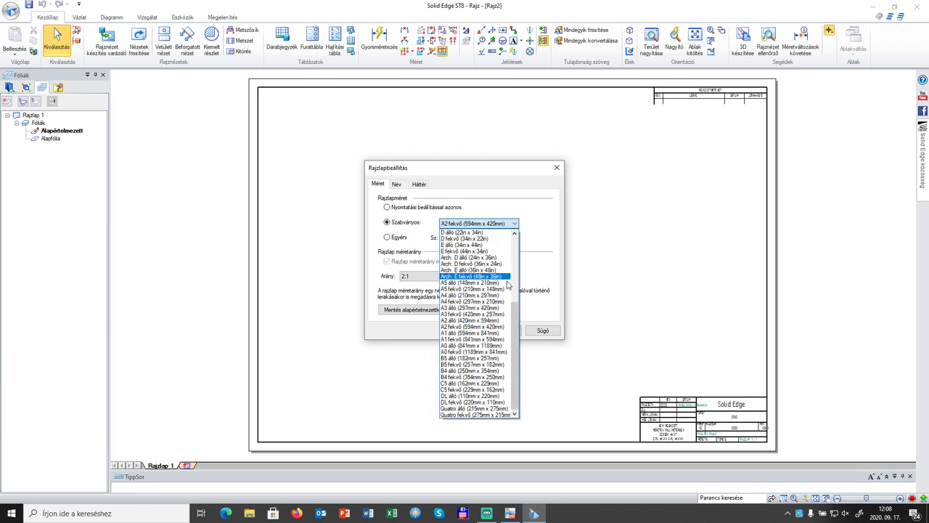
click(497, 315)
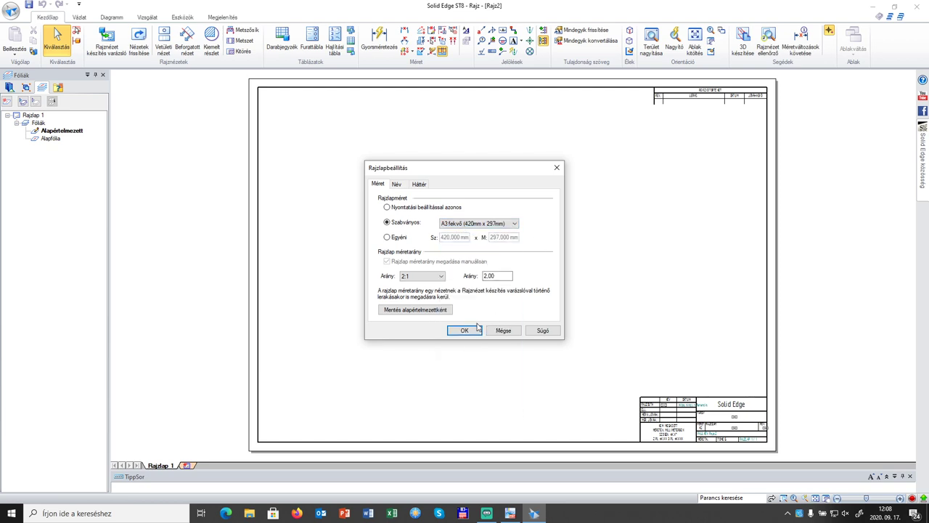
click(469, 331)
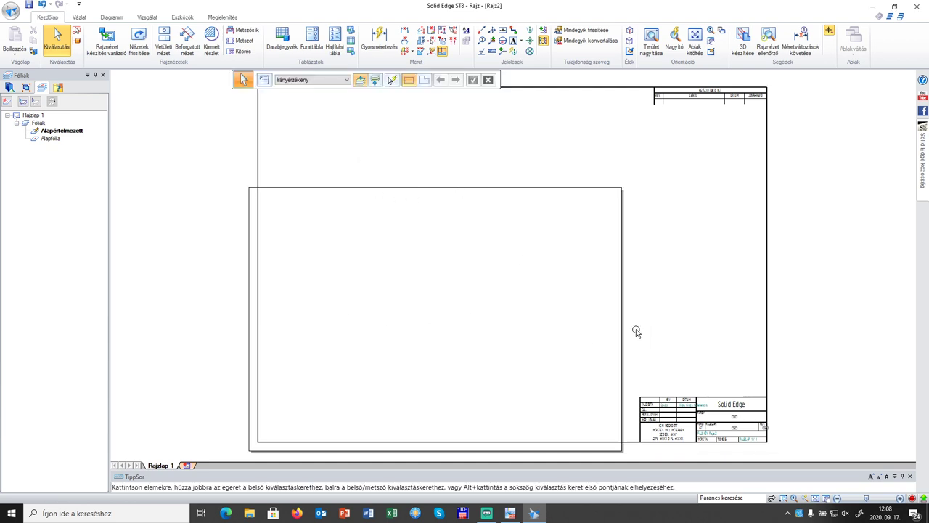
- Assign the "A3 rajzlap háttér" background to the drawing sheet
click(10, 10)
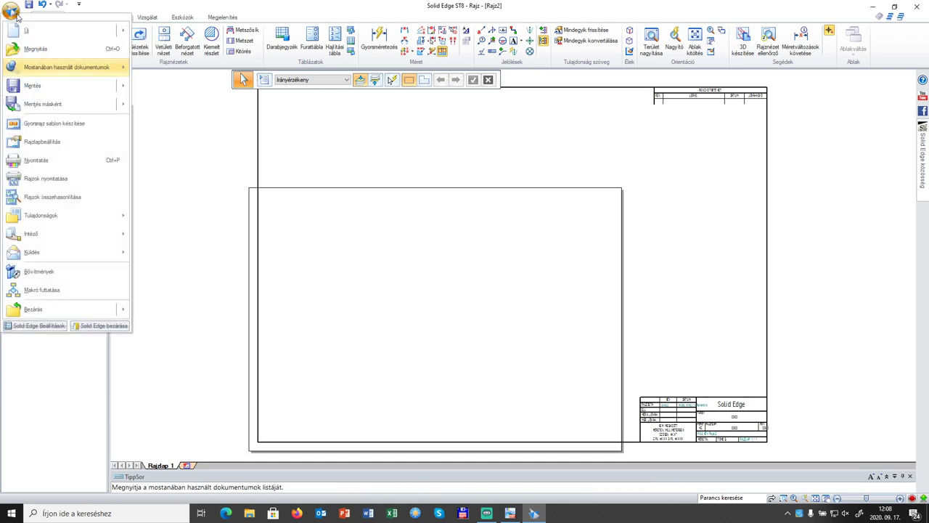
click(42, 145)
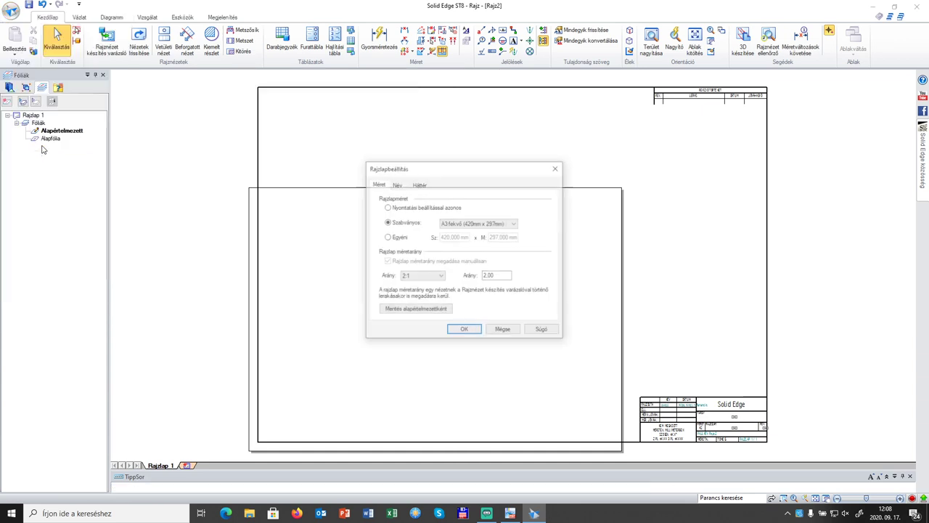
click(421, 185)
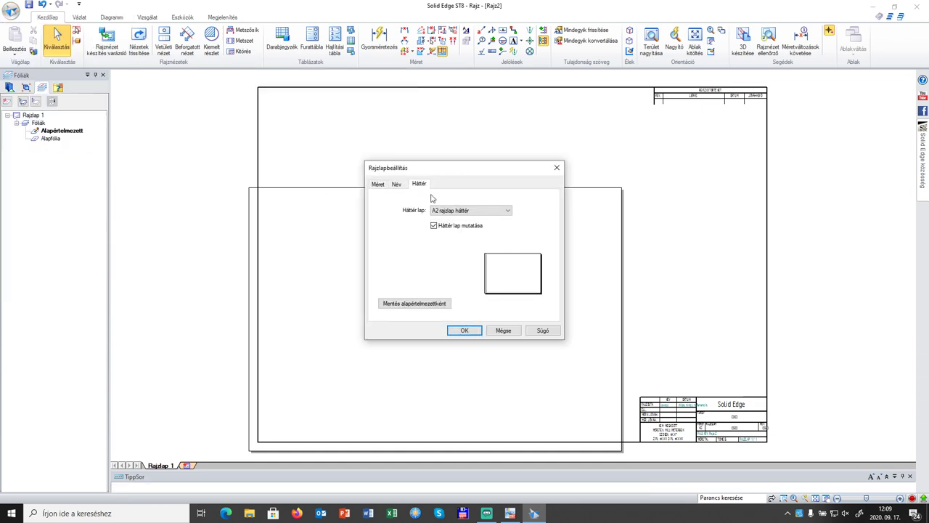
click(508, 211)
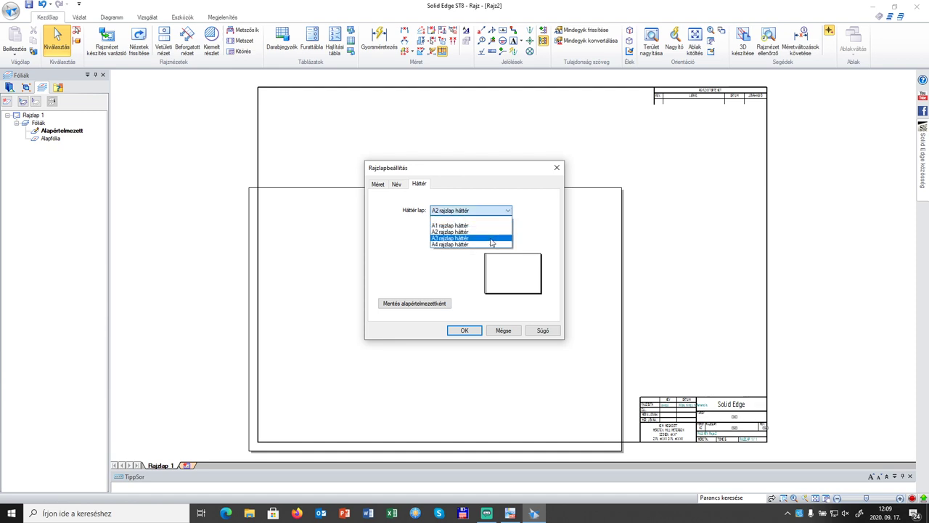
click(491, 238)
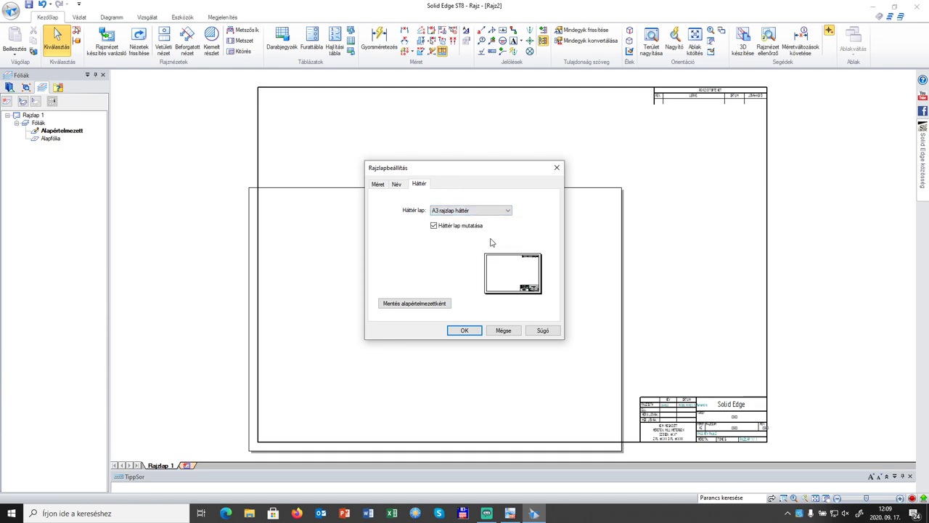
click(465, 331)
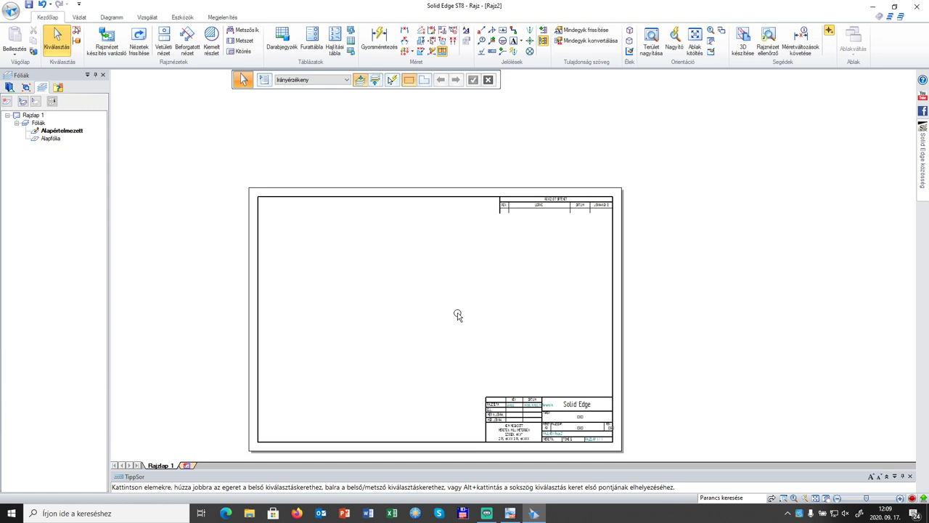
click(816, 500)
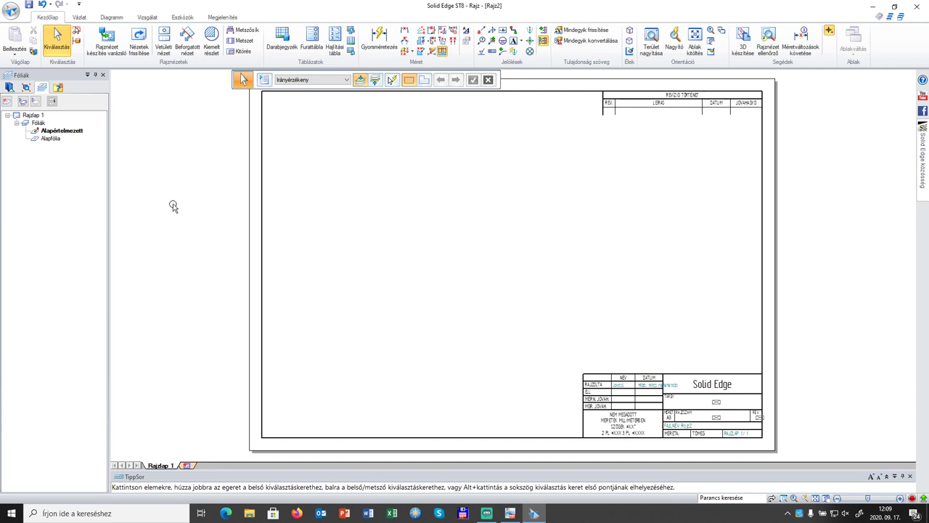
- Insert the front view of the desktop part "fedél" at 1:1 scale near the upper edge of the sheet
click(107, 48)
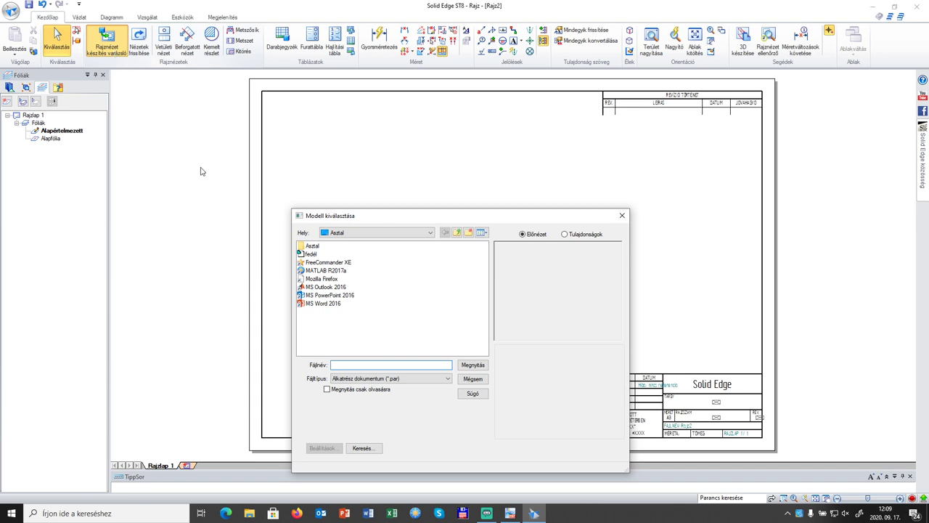
click(310, 254)
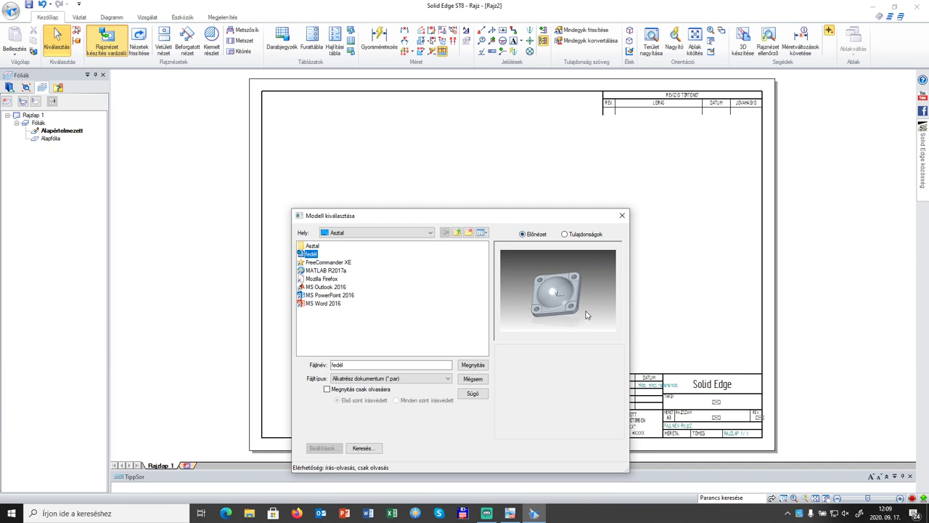
click(473, 365)
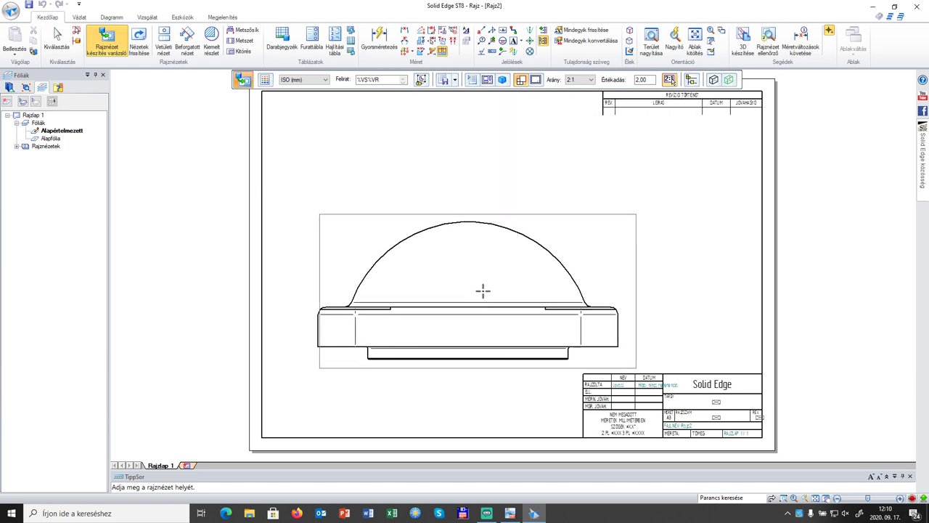
click(592, 80)
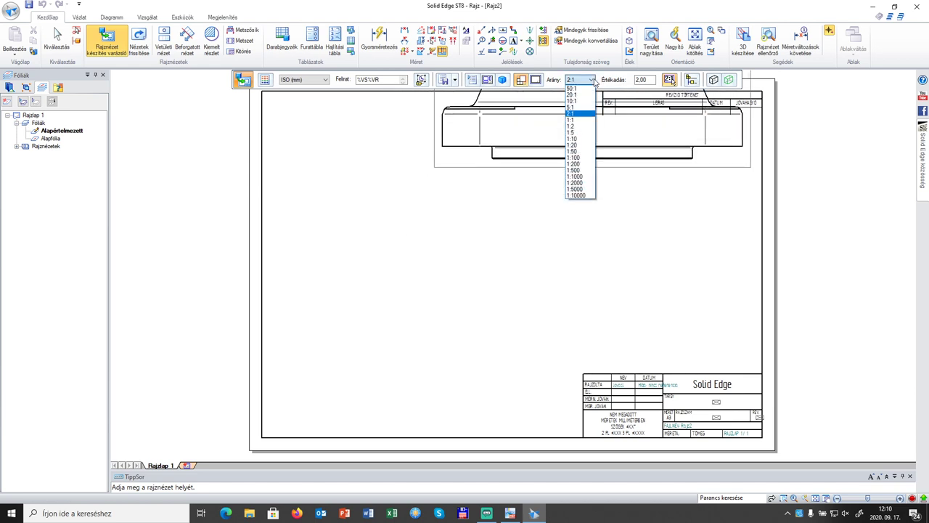
click(578, 120)
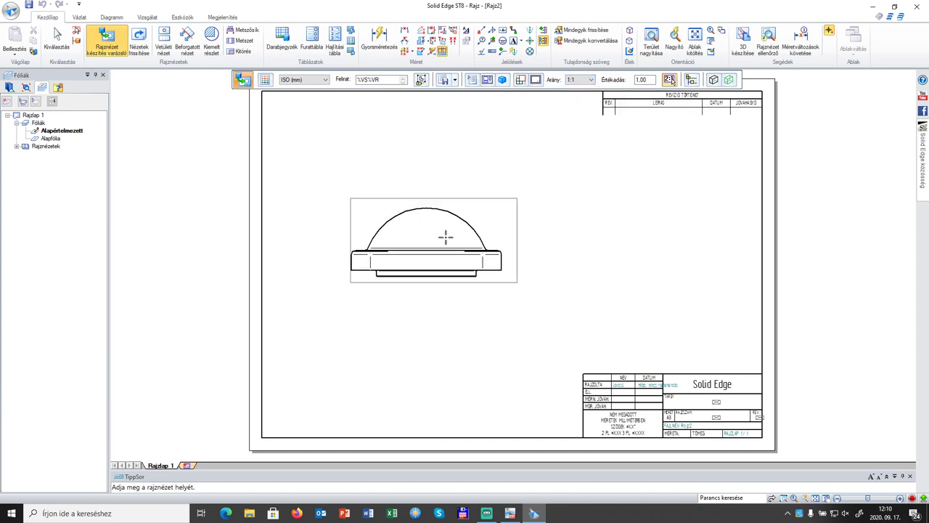
click(433, 145)
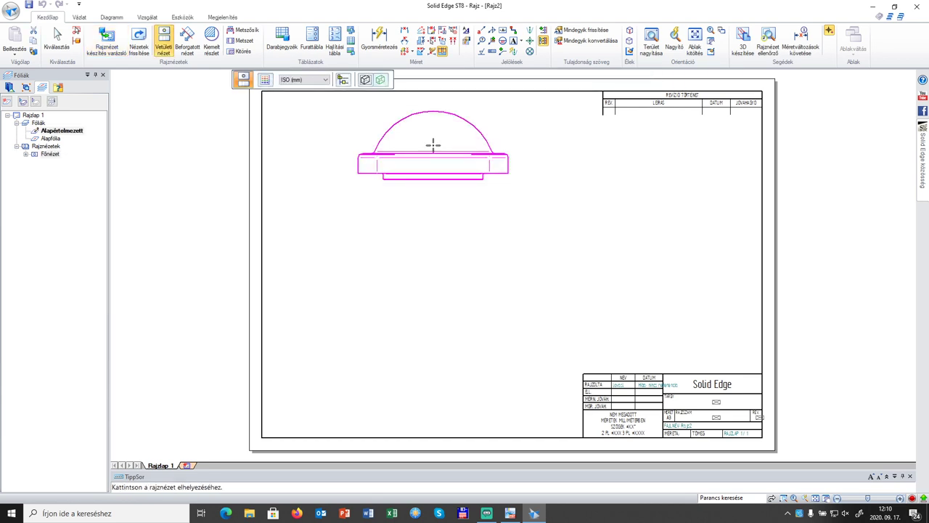
- Project a top view of the cover from the front view and place it directly below
click(212, 145)
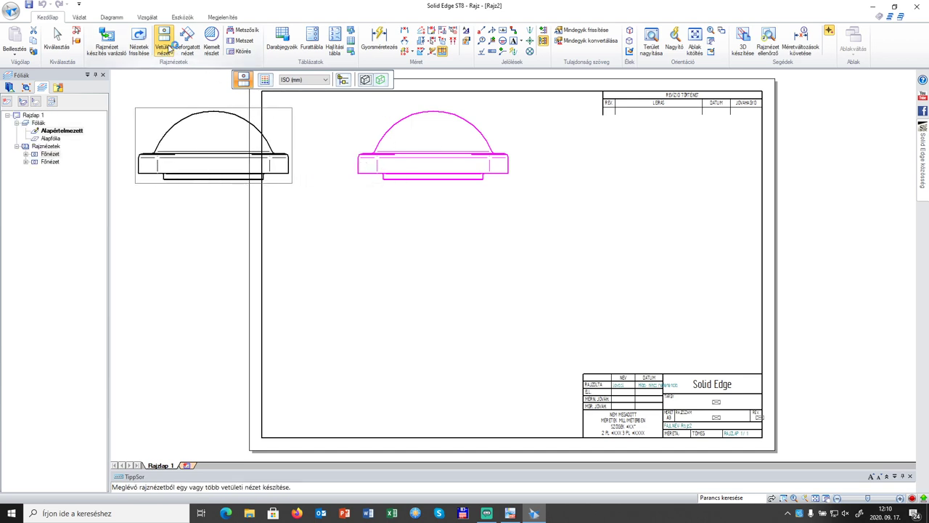
click(168, 48)
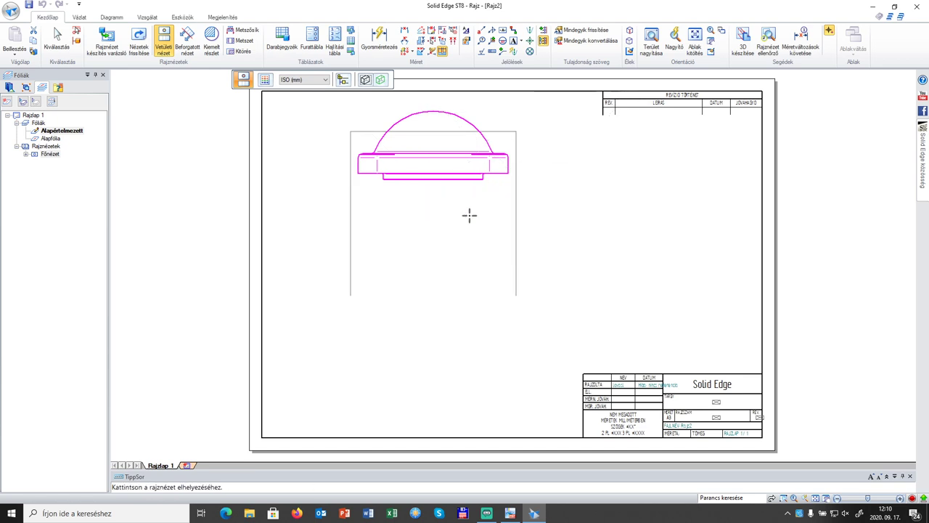
click(459, 294)
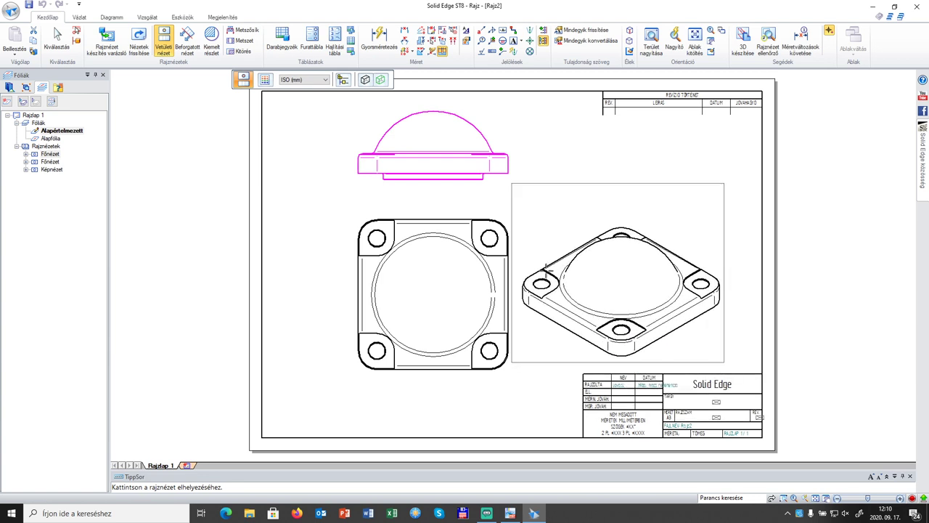
- Try a projected isometric view beside the top view and delete it from the sheet
click(590, 295)
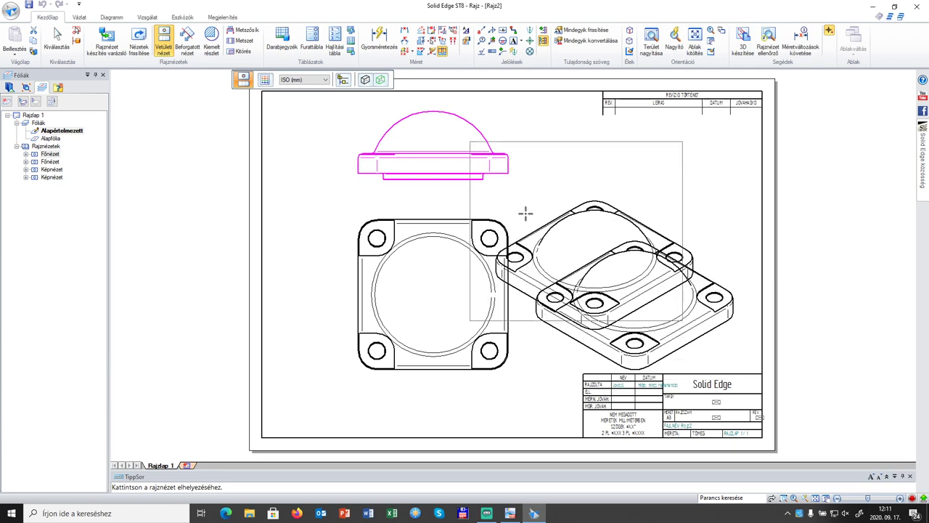
click(427, 195)
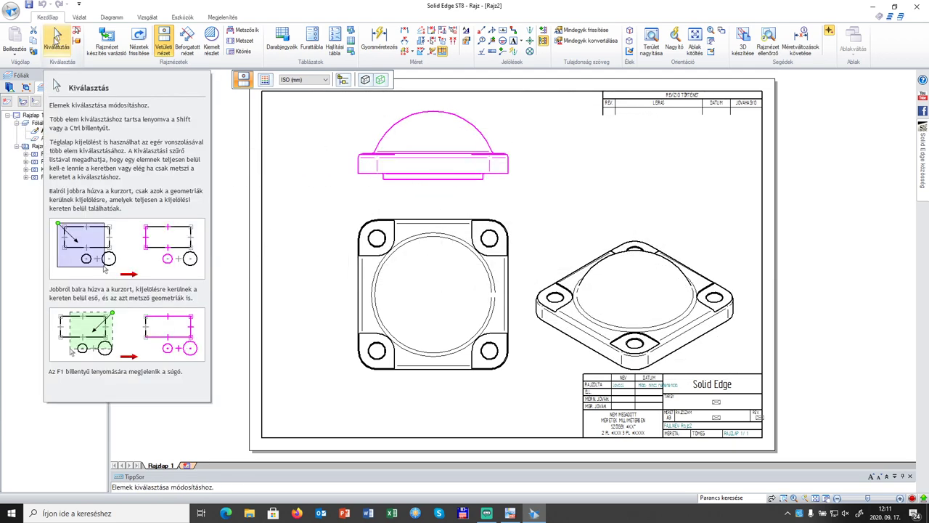
click(56, 37)
key(ctrl+z)
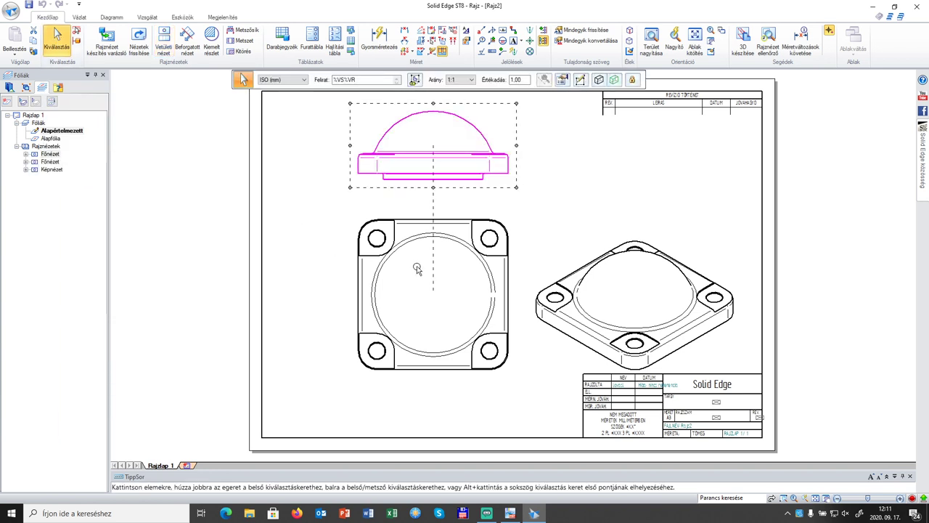
click(611, 256)
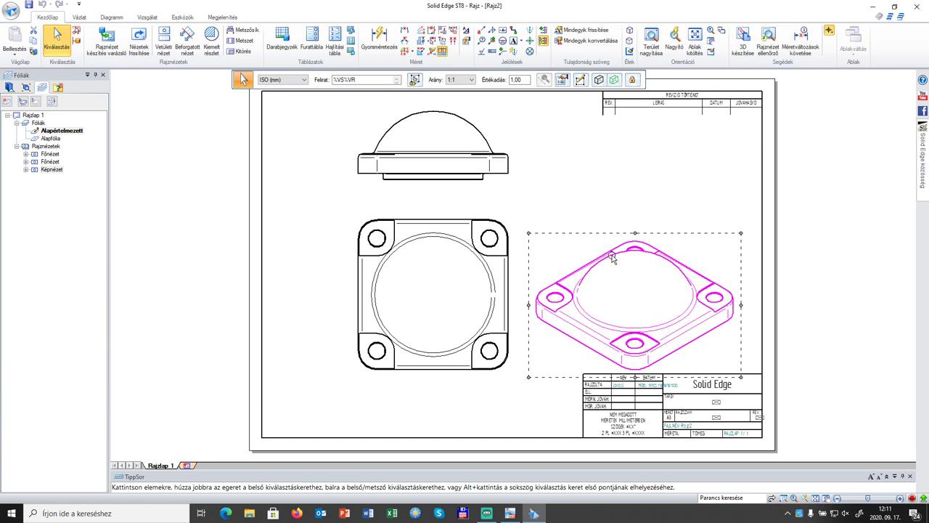
key(Delete)
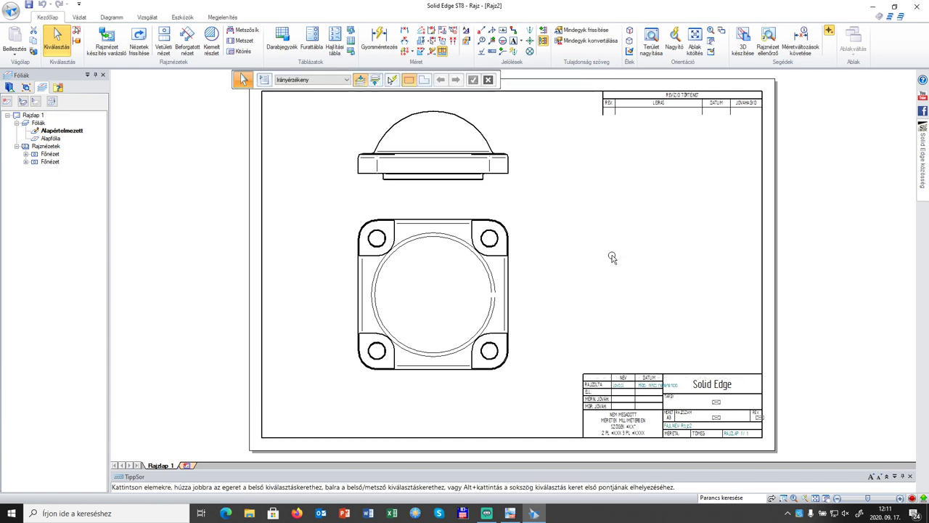